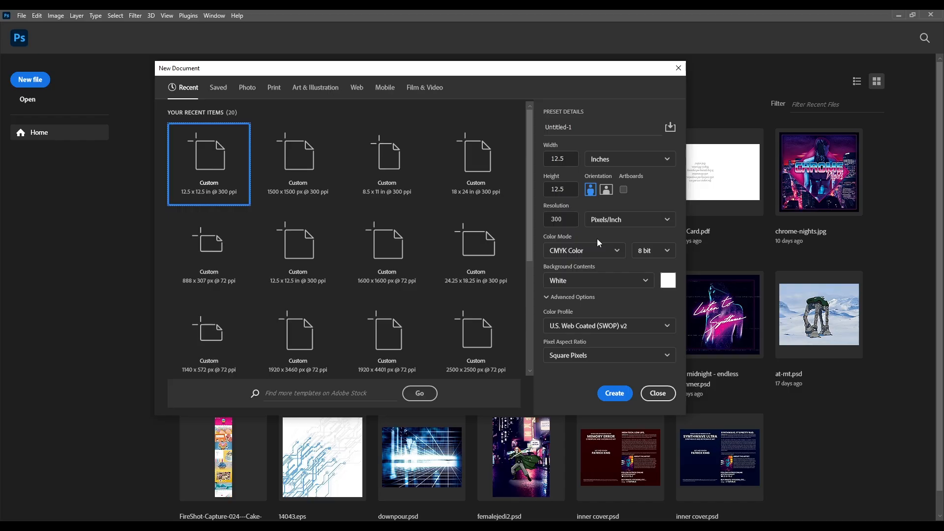
Create a 12.5 by 12.5 inch CMYK document at 300 ppi and place horizontal and vertical guides through its centre at 50%
{"action": "left_click", "coordinate": [613, 392]}
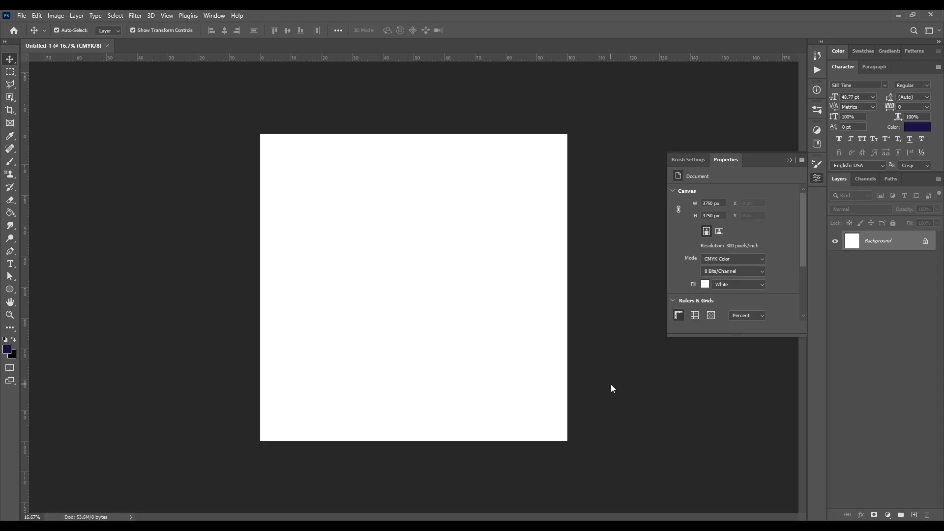
{"action": "left_click", "coordinate": [166, 15]}
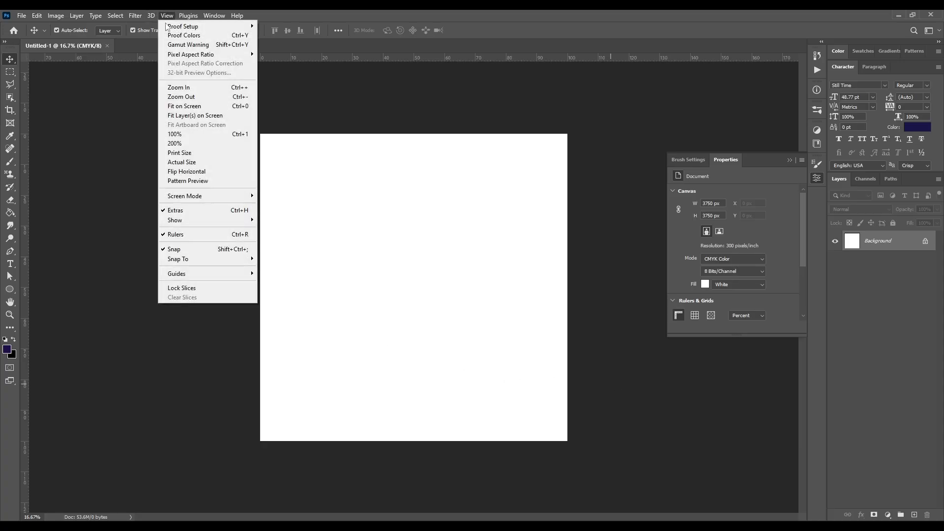
{"action": "left_click", "coordinate": [413, 109]}
{"action": "right_click", "coordinate": [423, 61]}
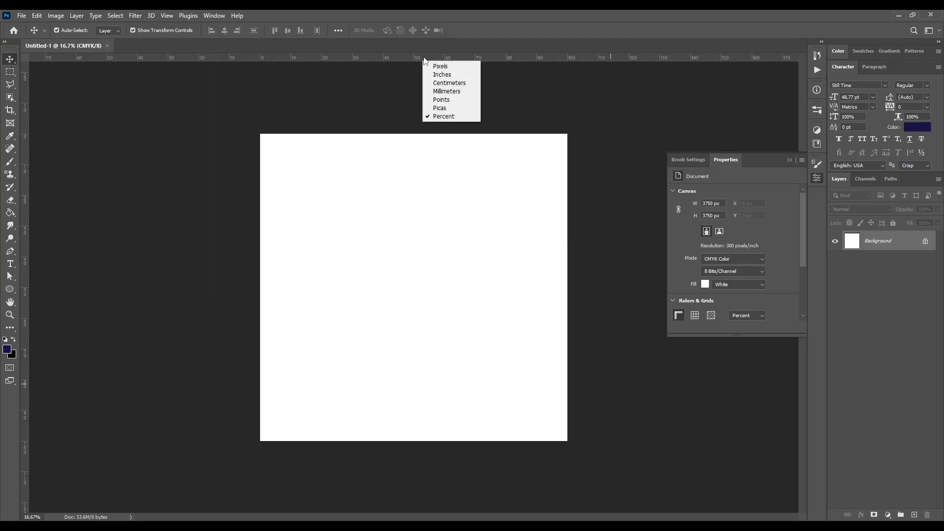
{"action": "left_click", "coordinate": [366, 109]}
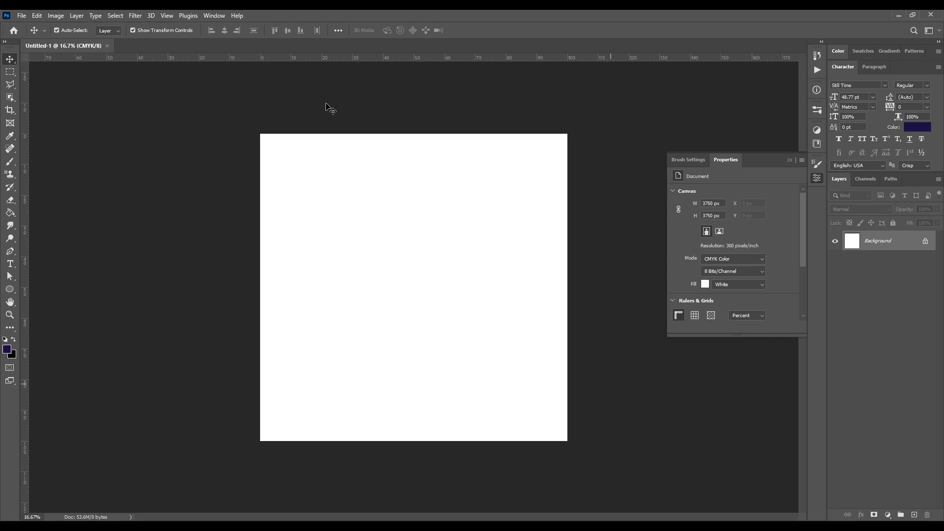
{"action": "left_click_drag", "start_coordinate": [360, 61], "coordinate": [439, 286]}
{"action": "left_click_drag", "start_coordinate": [25, 130], "coordinate": [413, 175]}
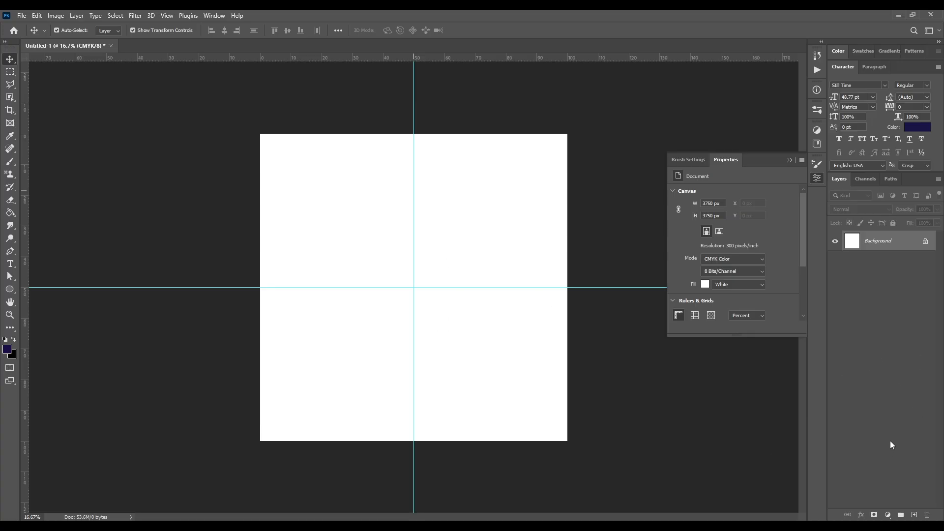
Create a layer group above the background and rename it "overlay"
{"action": "left_click", "coordinate": [901, 515]}
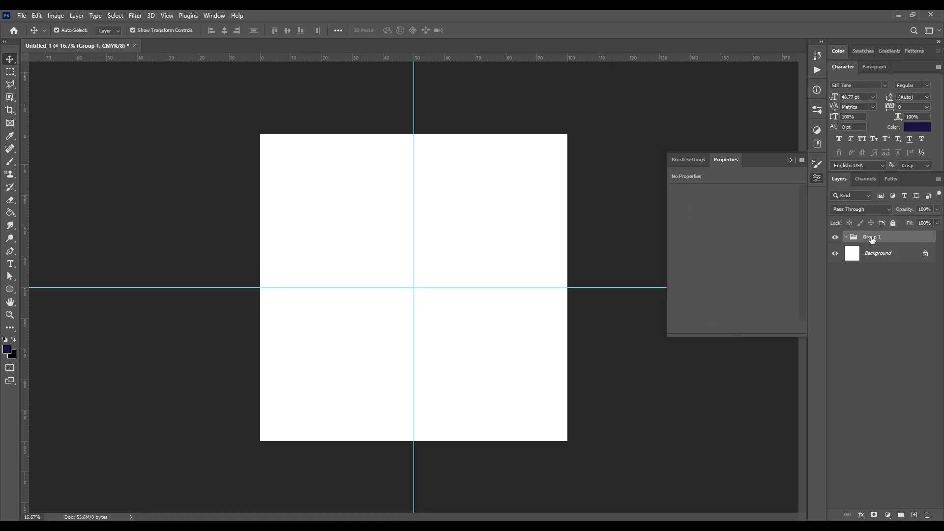
{"action": "double_click", "coordinate": [872, 238]}
{"action": "type", "text": "overlay"}
{"action": "key", "text": "Return"}
Add a new layer inside the overlay group and rename it "noise"
{"action": "left_click", "coordinate": [915, 516]}
{"action": "double_click", "coordinate": [880, 253]}
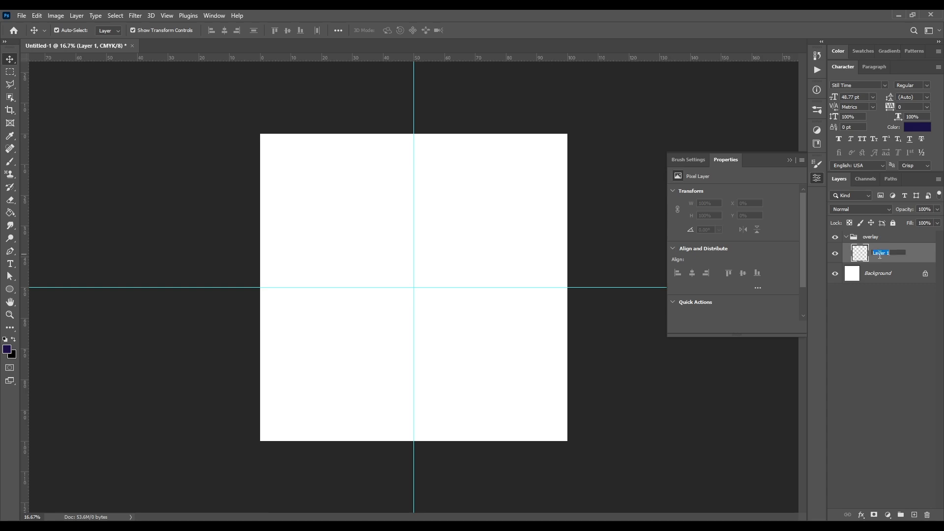
{"action": "type", "text": "noise"}
{"action": "key", "text": "Return"}
Reset the colours to default, make white the foreground colour, and fill the noise layer with it using the Paint Bucket
{"action": "left_click", "coordinate": [5, 340]}
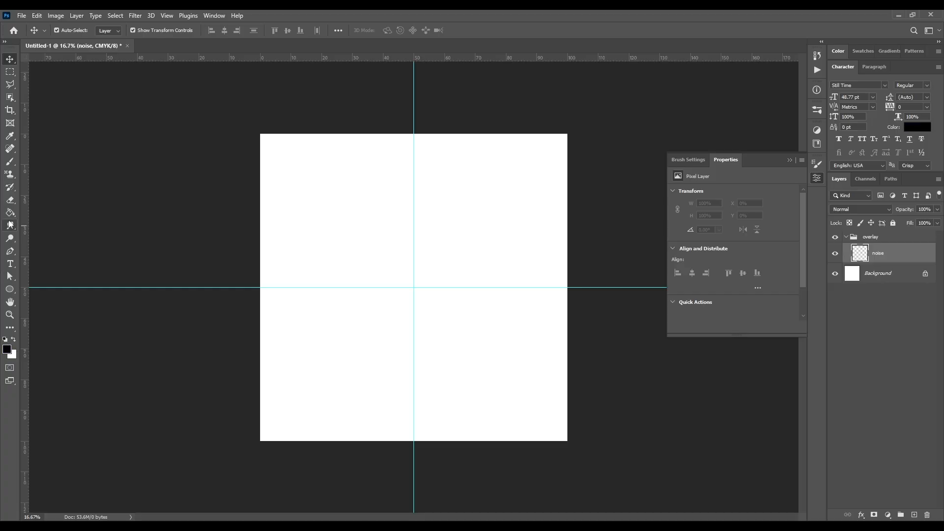
{"action": "left_click", "coordinate": [10, 213]}
{"action": "left_click", "coordinate": [14, 339]}
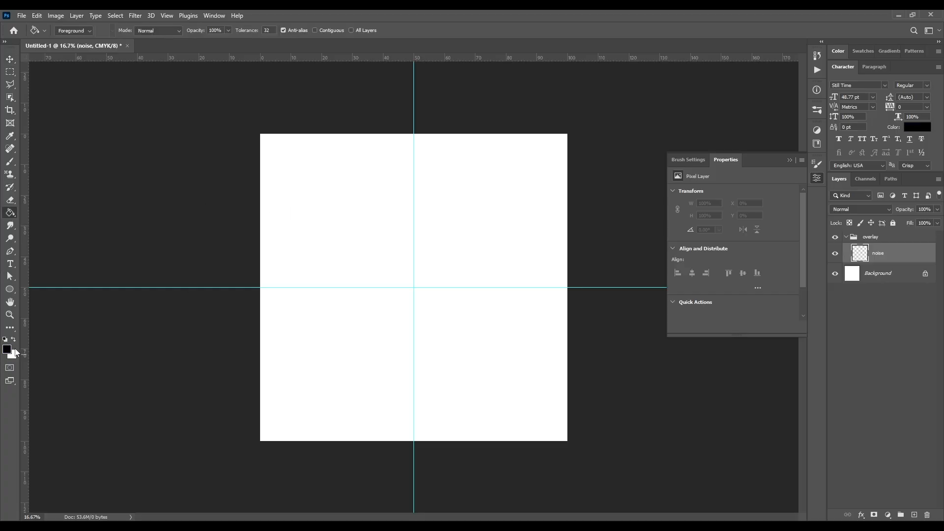
{"action": "left_click", "coordinate": [328, 211]}
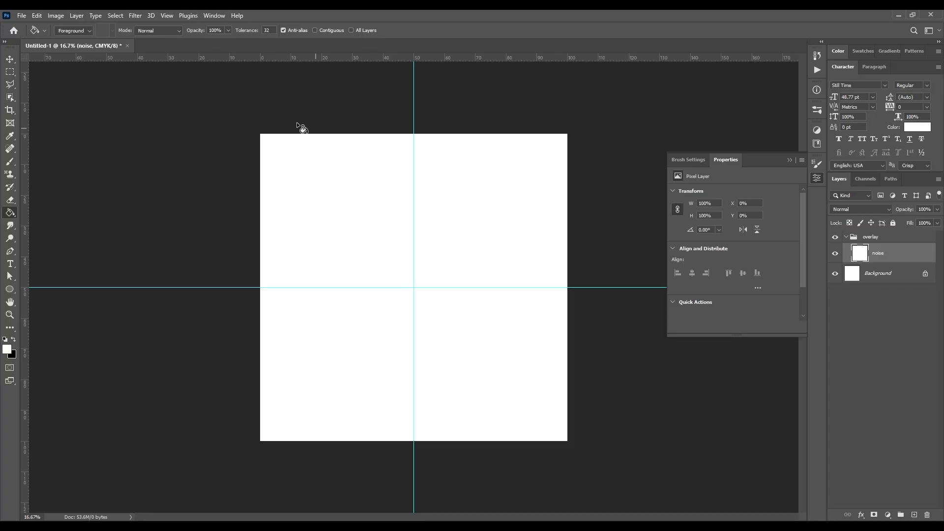
Apply the Add Noise filter to the noise layer at 400%, with Uniform distribution and Monochromatic enabled
{"action": "left_click", "coordinate": [142, 17]}
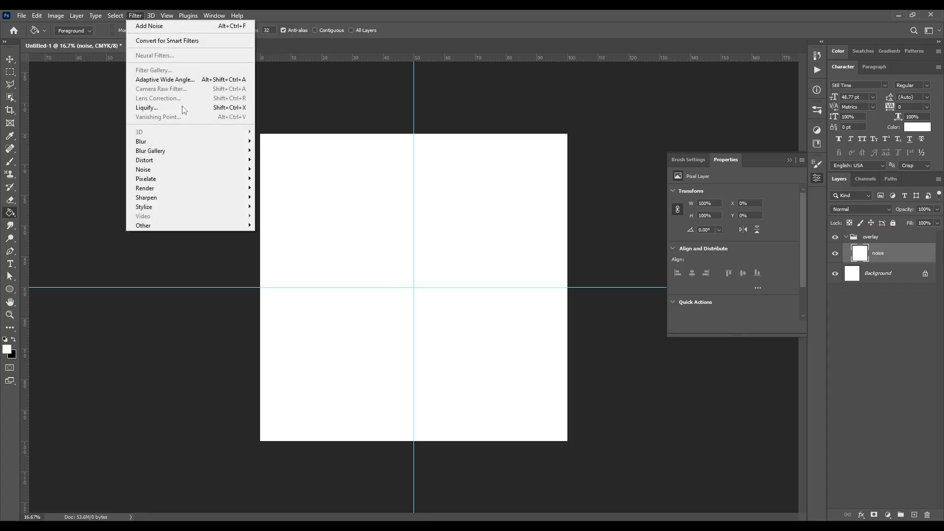
{"action": "mouse_move", "coordinate": [216, 169]}
{"action": "left_click", "coordinate": [278, 168]}
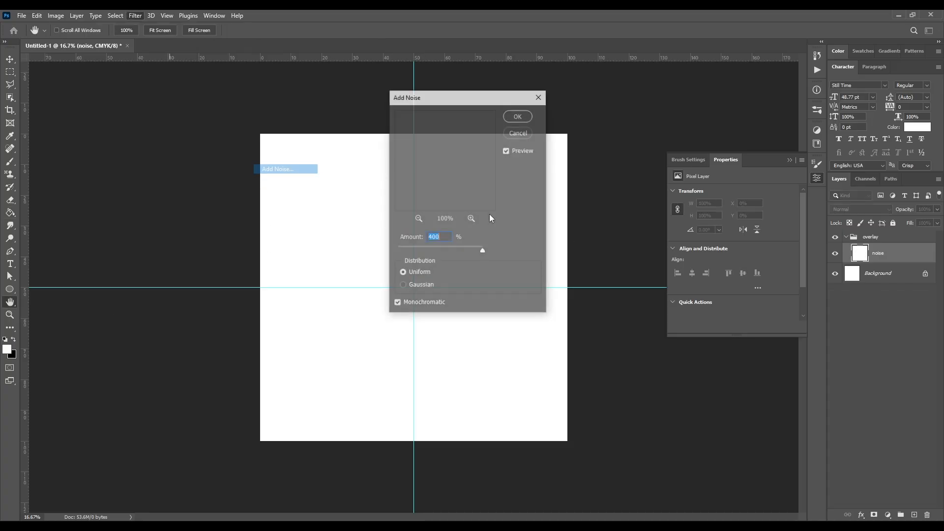
{"action": "left_click", "coordinate": [517, 116]}
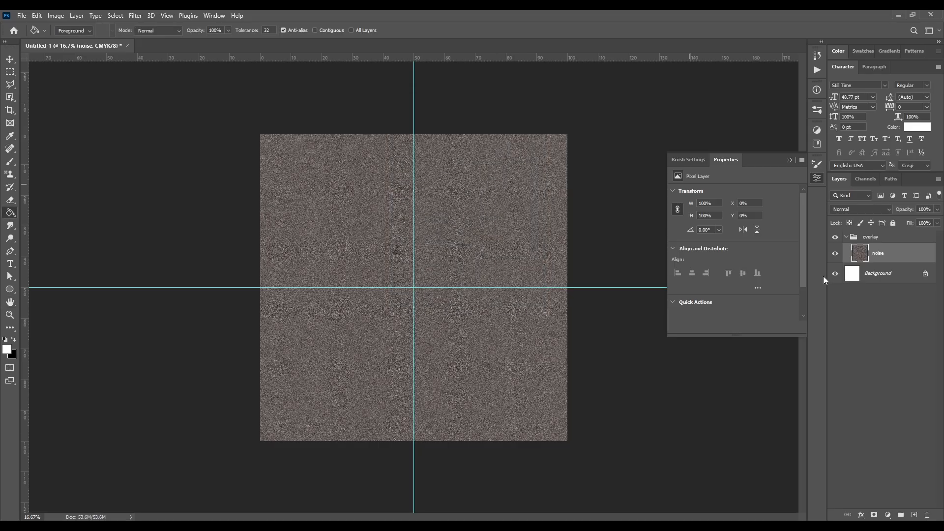
Set the noise layer's blend mode to Overlay and its opacity to 15%
{"action": "left_click", "coordinate": [886, 210]}
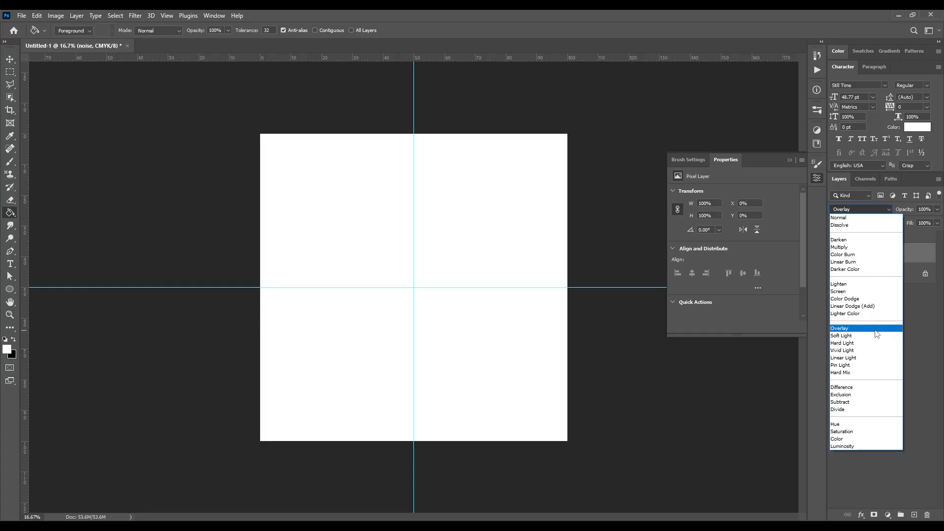
{"action": "left_click", "coordinate": [876, 330]}
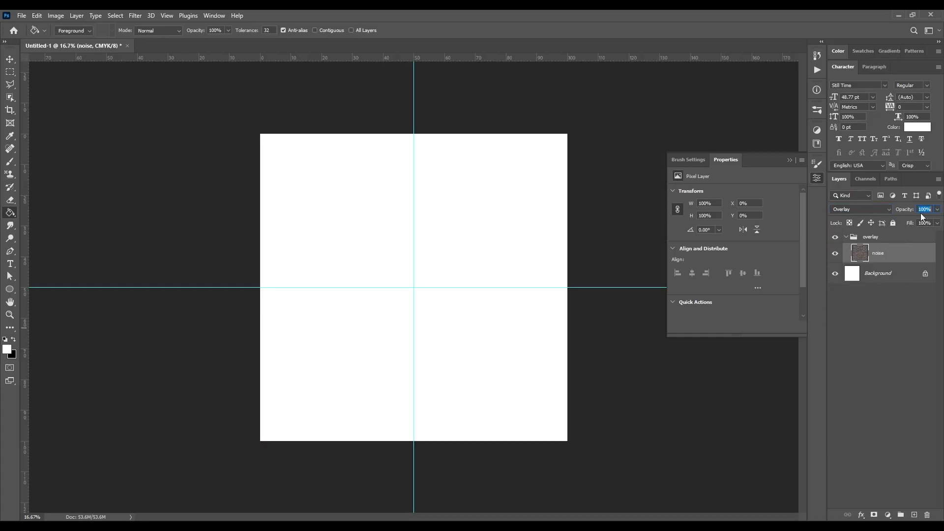
{"action": "type", "text": "15"}
Add a new layer above noise, fill it with white, and rename it "scanlines"
{"action": "left_click", "coordinate": [914, 515]}
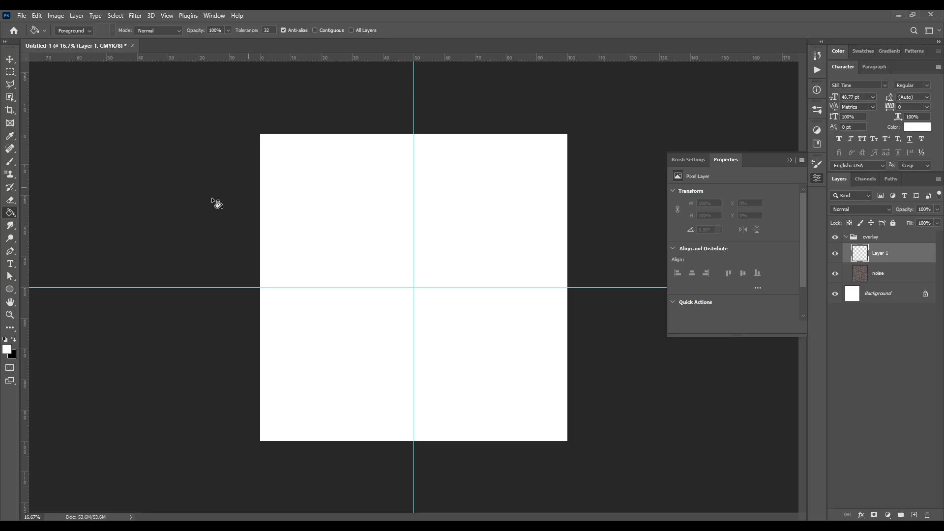
{"action": "left_click", "coordinate": [347, 208]}
{"action": "double_click", "coordinate": [879, 253]}
{"action": "type", "text": "scan"}
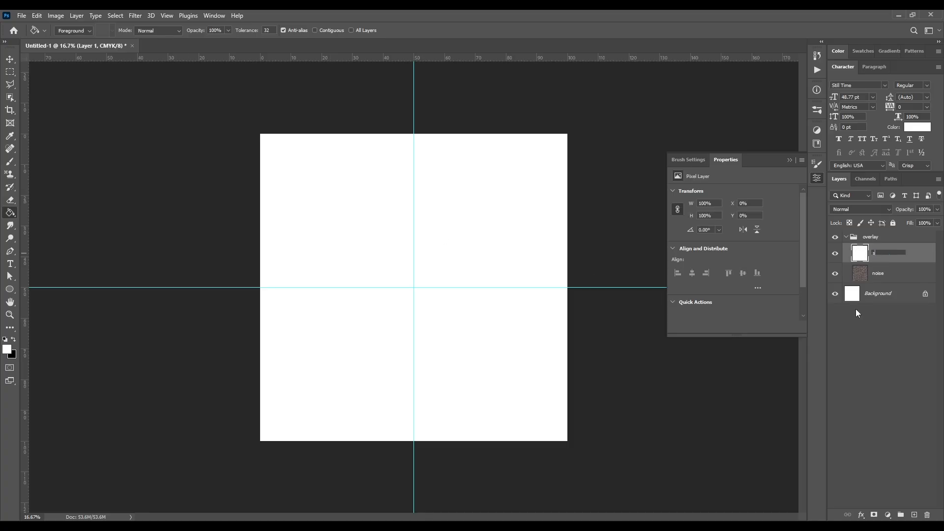
{"action": "type", "text": "lines"}
{"action": "key", "text": "Return"}
Set the scanlines layer's opacity to 15% and its fill opacity to 0%
{"action": "left_click", "coordinate": [924, 209]}
{"action": "type", "text": "15"}
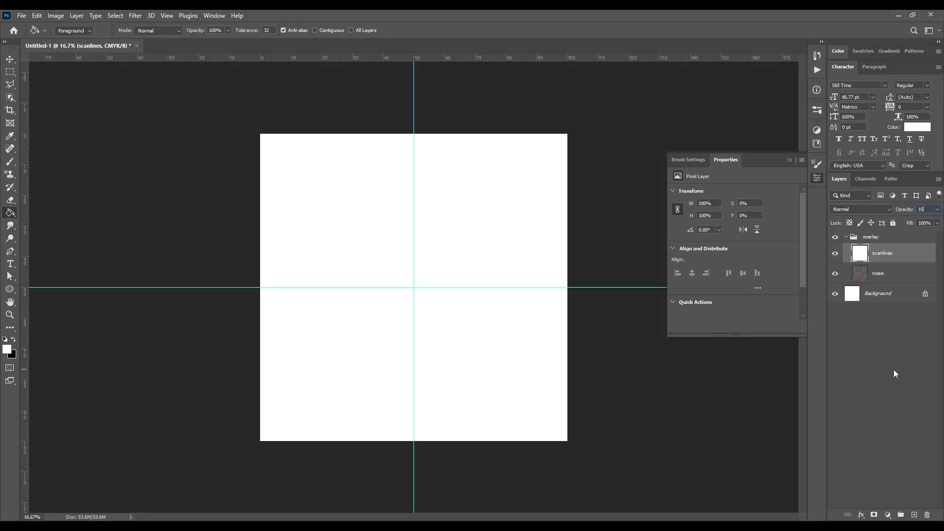
{"action": "left_click", "coordinate": [921, 223]}
{"action": "type", "text": "0"}
Give the scanlines layer a Pattern Overlay using the black-and-white line pattern from Web Patterns, with Overlay blend mode, 100% opacity and 650% scale
{"action": "double_click", "coordinate": [923, 258]}
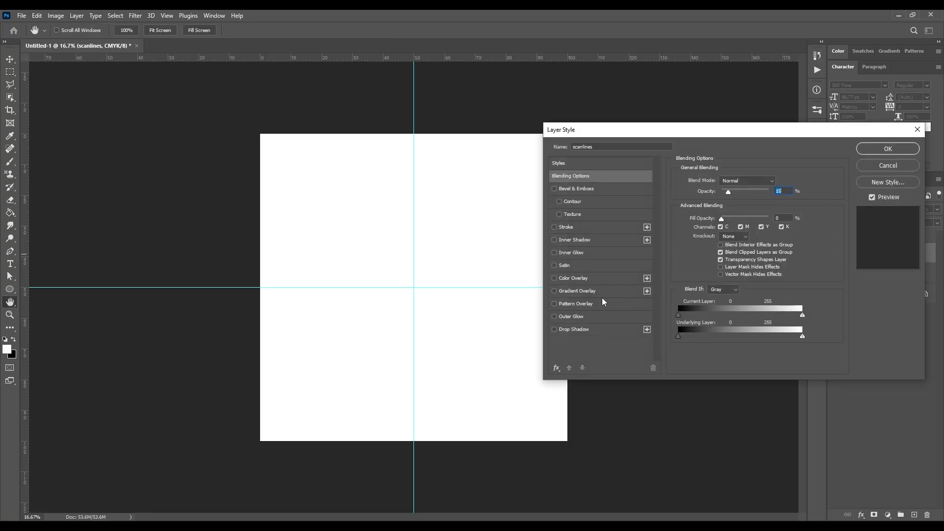
{"action": "left_click", "coordinate": [585, 303]}
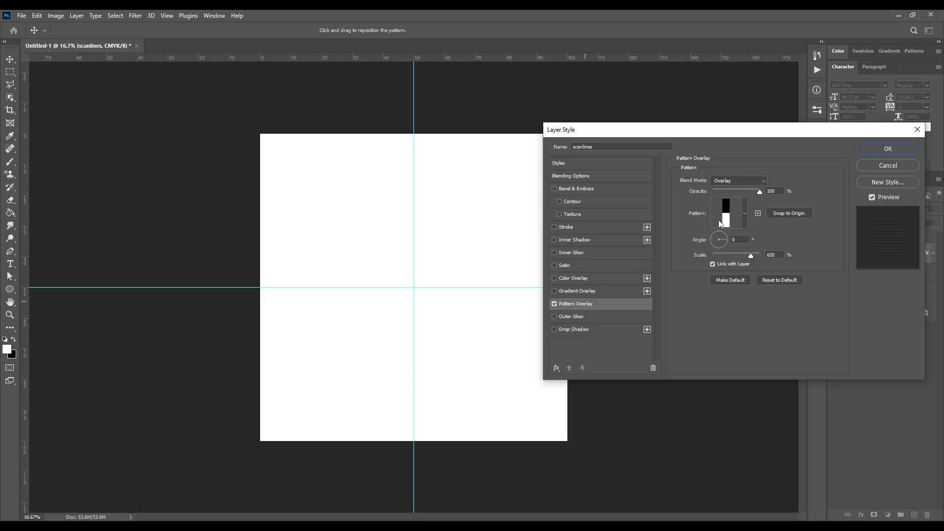
{"action": "left_click", "coordinate": [744, 214]}
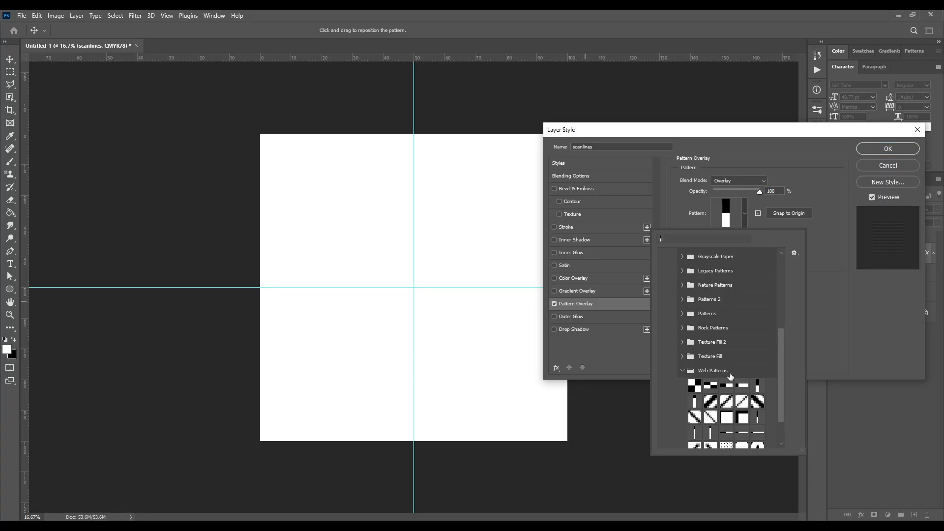
{"action": "left_click", "coordinate": [757, 386]}
{"action": "left_click", "coordinate": [828, 332]}
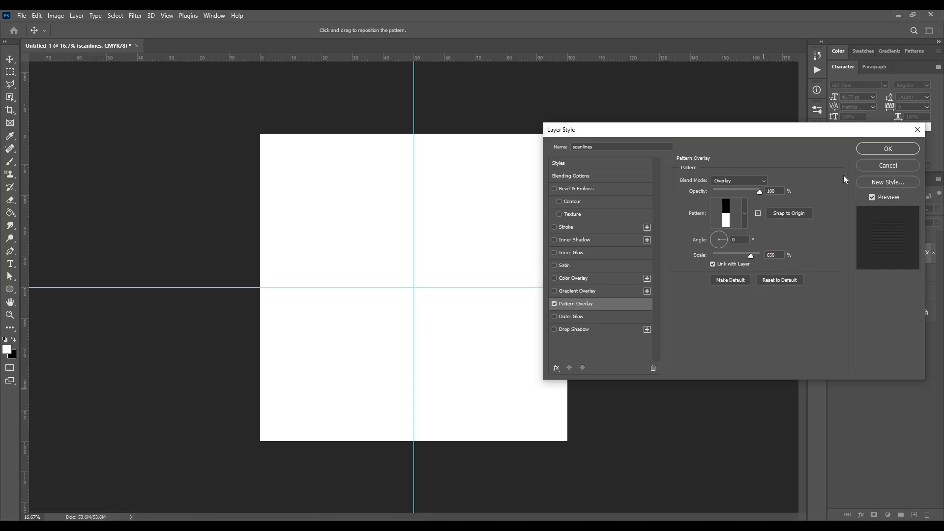
{"action": "left_click", "coordinate": [871, 149]}
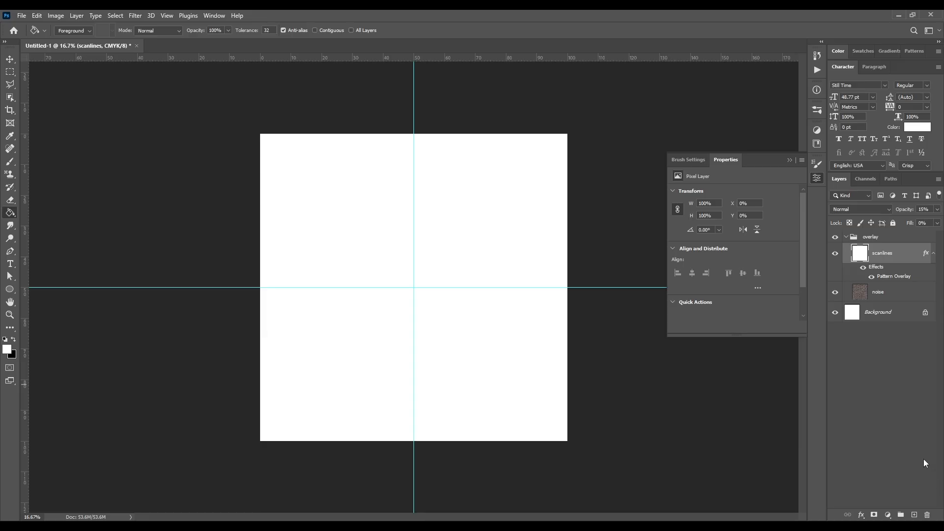
Add a new layer above scanlines and rename it "glow"
{"action": "left_click", "coordinate": [914, 514]}
{"action": "double_click", "coordinate": [882, 254]}
{"action": "type", "text": "glow"}
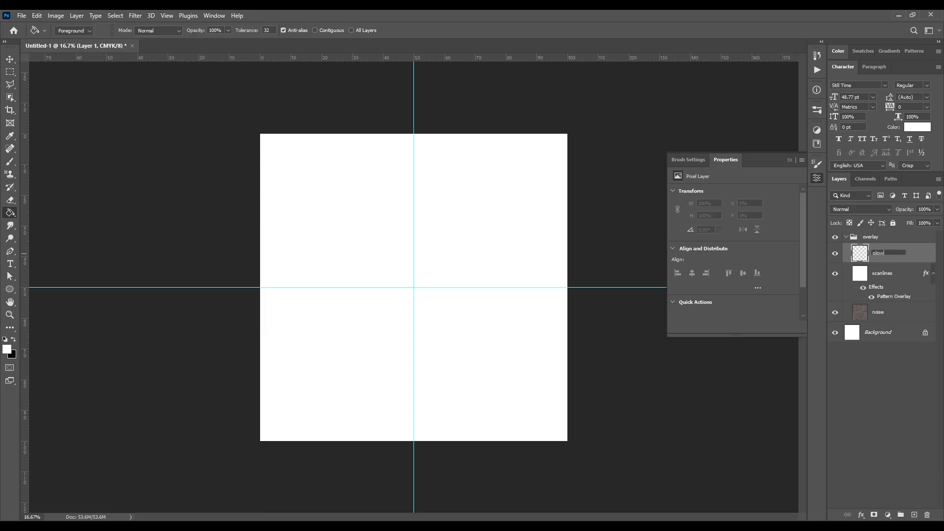
{"action": "key", "text": "Return"}
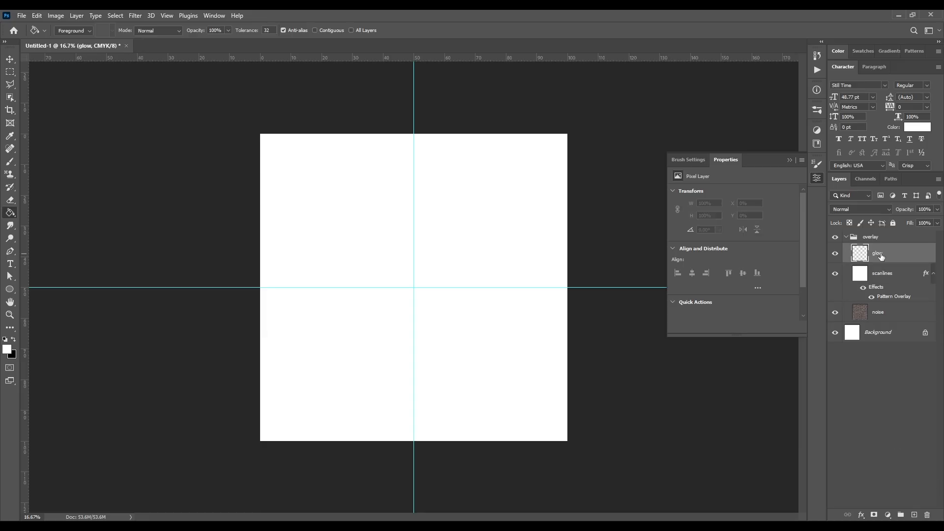
Set the glow layer's fill opacity to 0% and fill the layer with white
{"action": "left_click", "coordinate": [930, 220]}
{"action": "type", "text": "0"}
{"action": "left_click", "coordinate": [440, 253]}
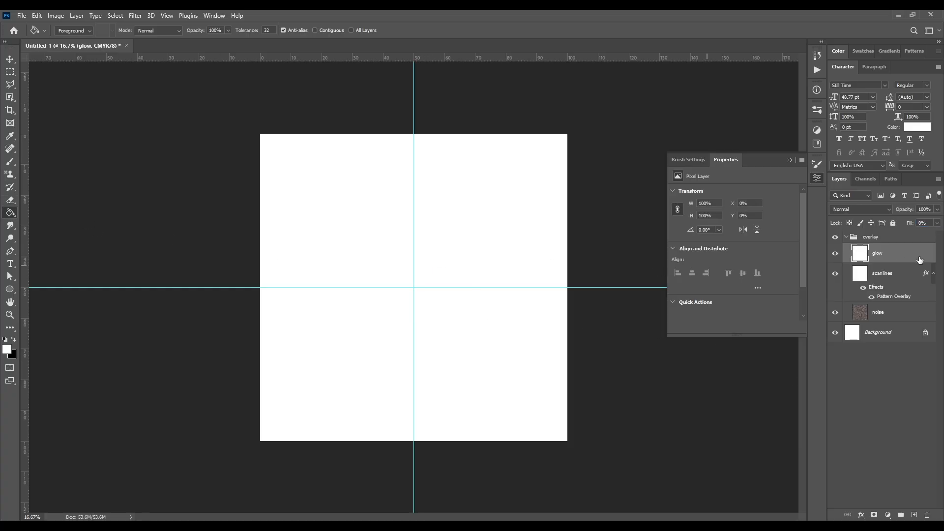
Add an Inner Glow to the glow layer with Multiply blend mode, 100% opacity, colour #1b103a, Edge source and 250 px size
{"action": "double_click", "coordinate": [920, 260]}
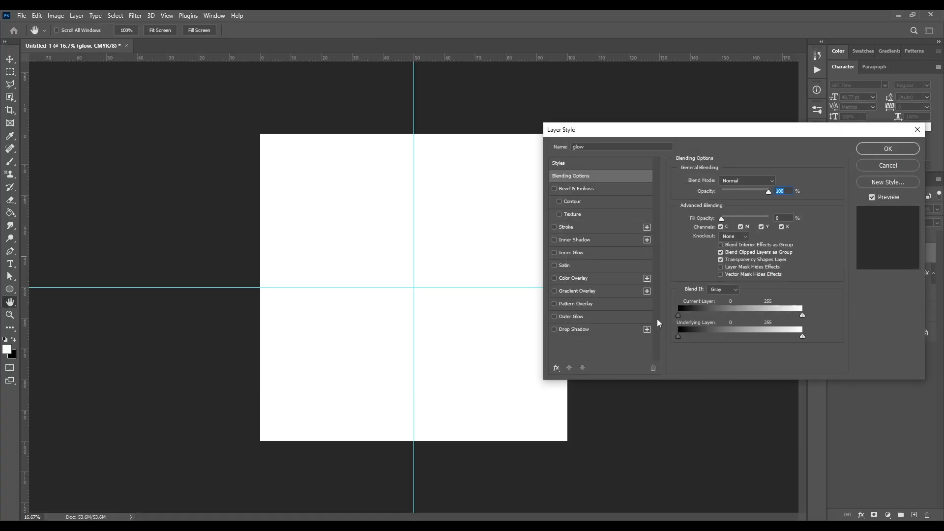
{"action": "left_click", "coordinate": [574, 253]}
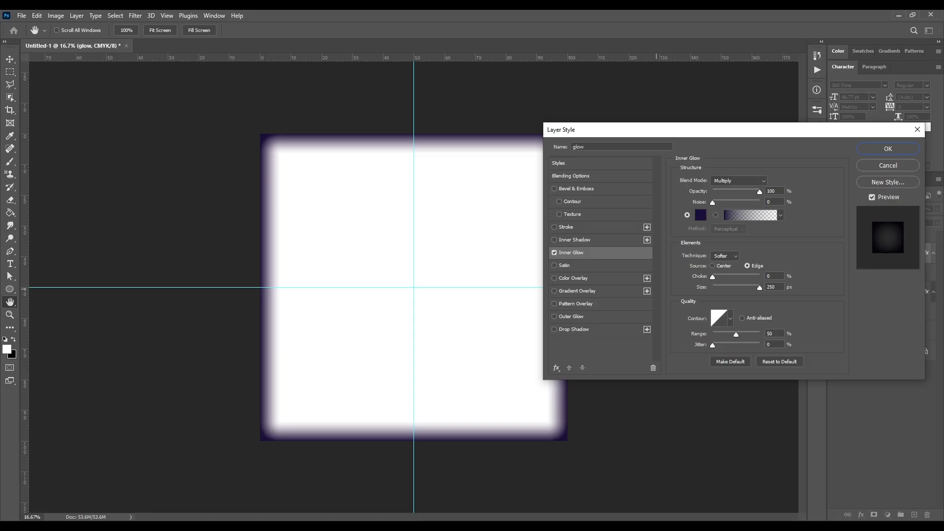
{"action": "left_click", "coordinate": [699, 215]}
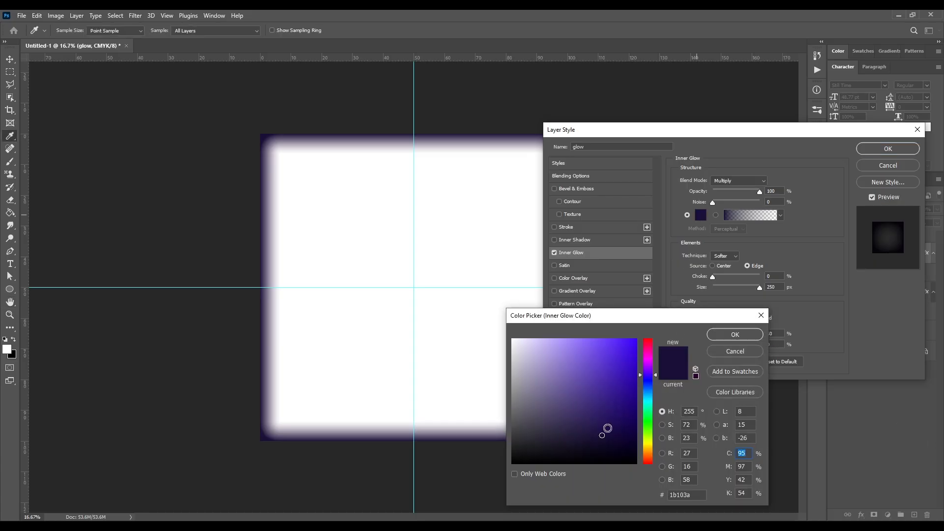
{"action": "left_click", "coordinate": [734, 335]}
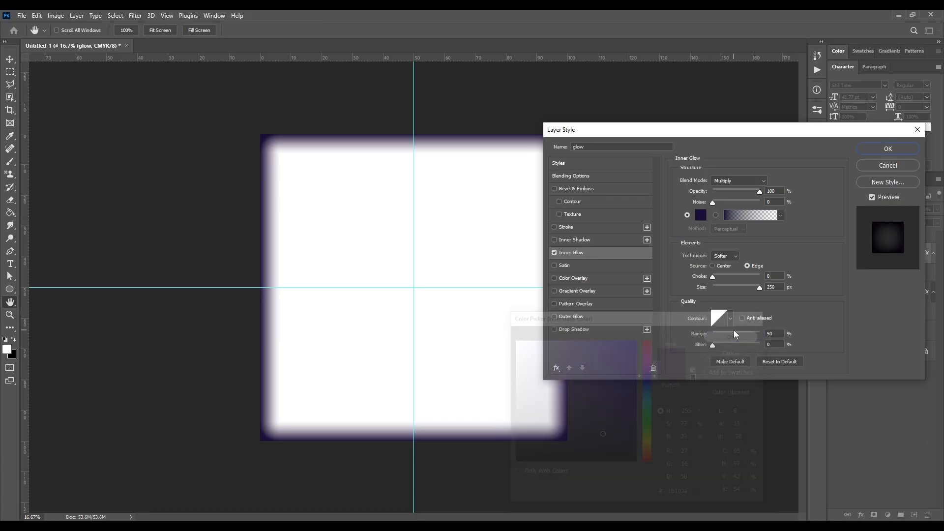
{"action": "left_click", "coordinate": [875, 149]}
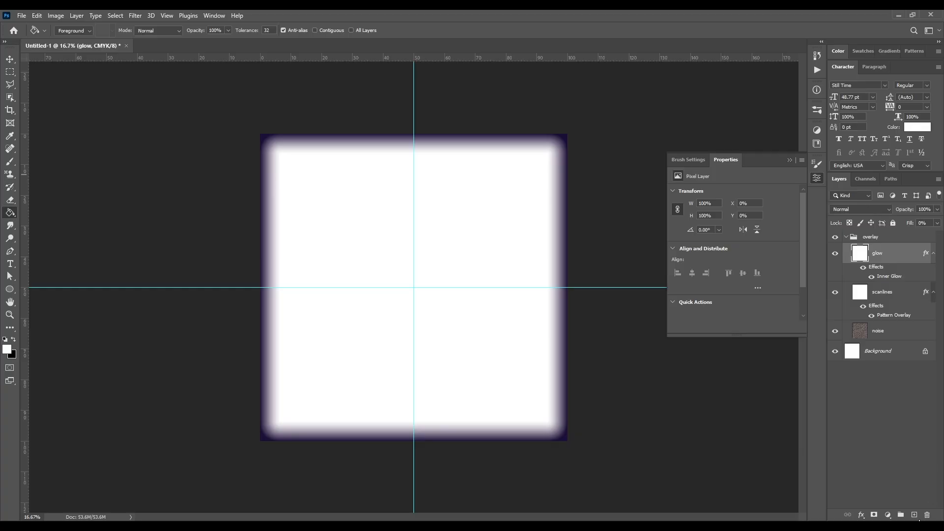
Add a new layer above glow and select a frame along the canvas edge by contracting the full-canvas selection 115 pixels and inverting it
{"action": "left_click", "coordinate": [913, 515]}
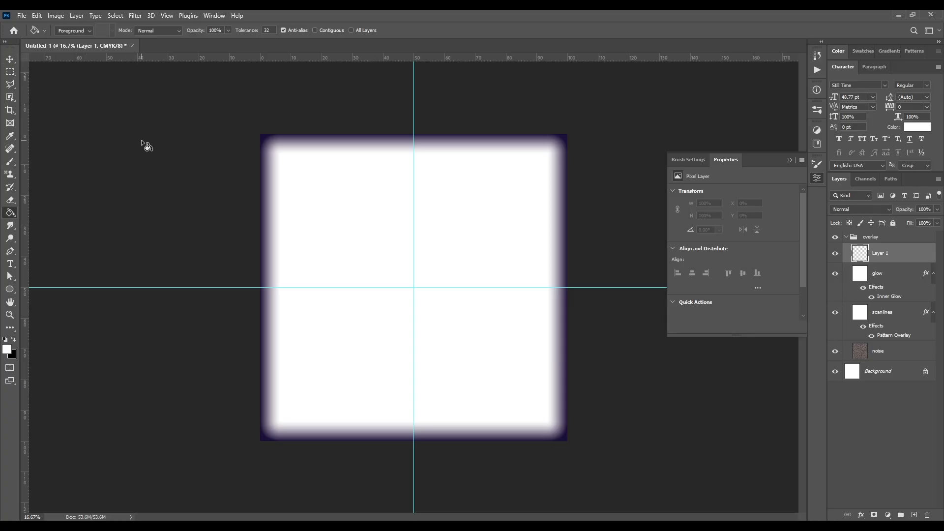
{"action": "key", "text": "ctrl+a"}
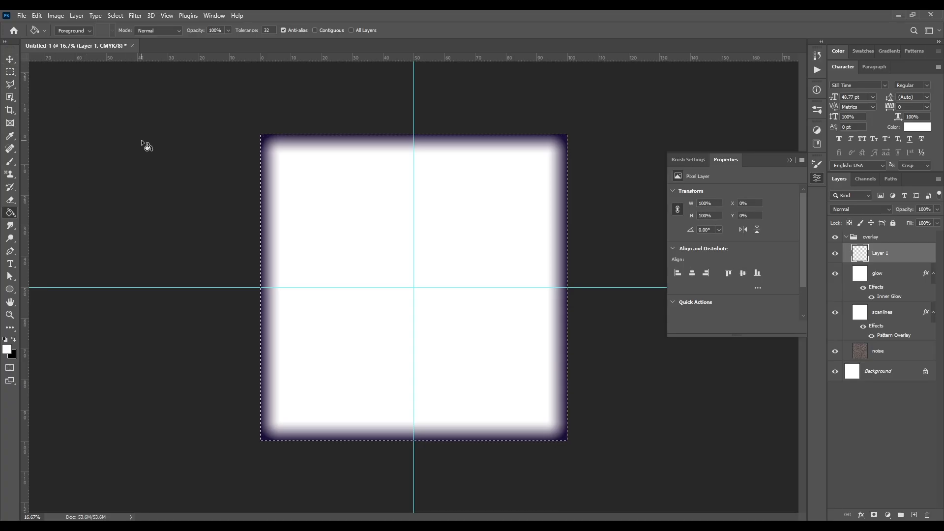
{"action": "left_click", "coordinate": [115, 15]}
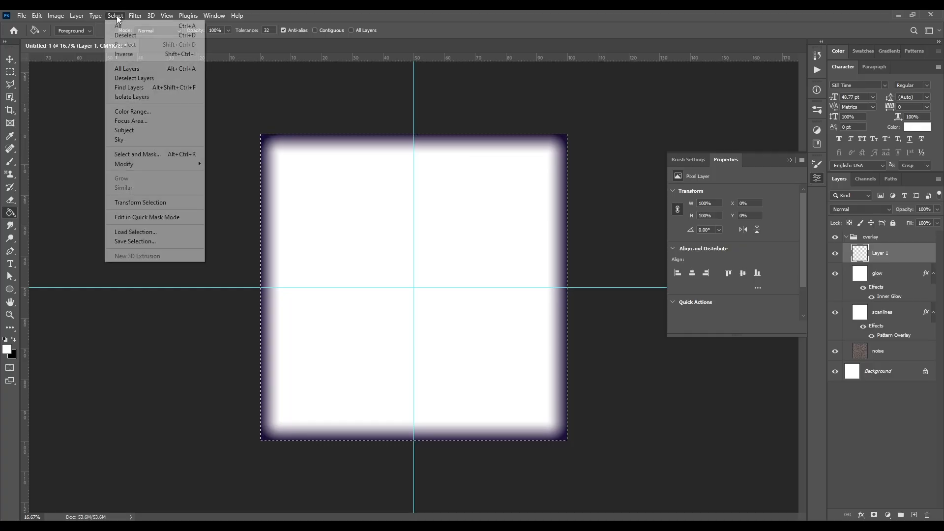
{"action": "mouse_move", "coordinate": [168, 163]}
{"action": "left_click", "coordinate": [225, 191]}
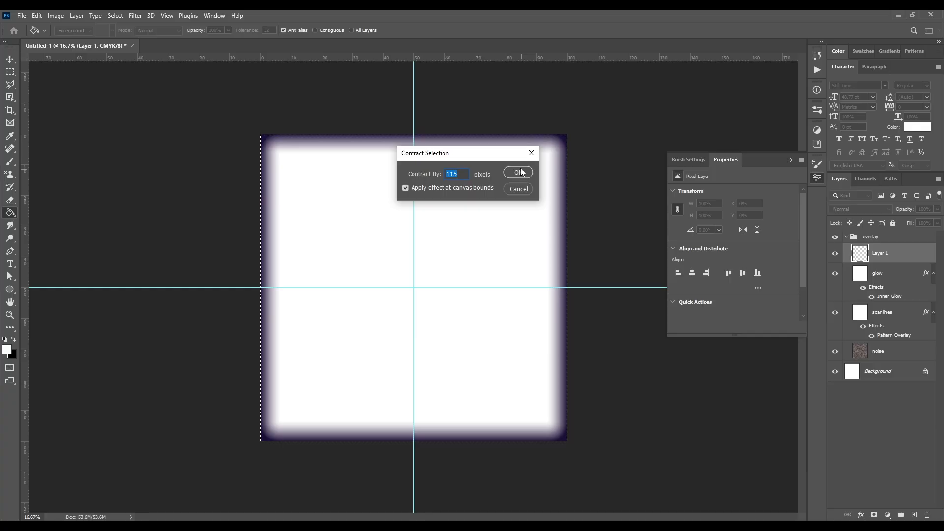
{"action": "left_click", "coordinate": [520, 173]}
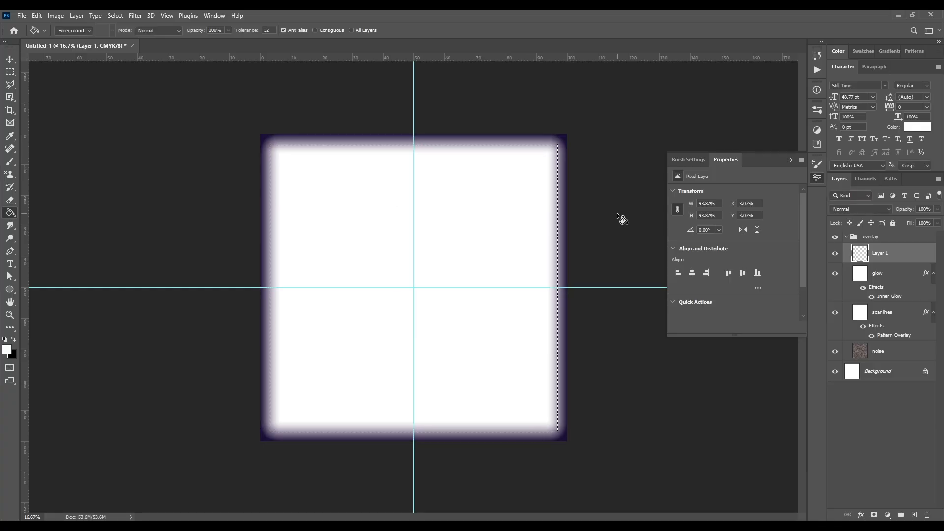
{"action": "key", "text": "ctrl+shift+i"}
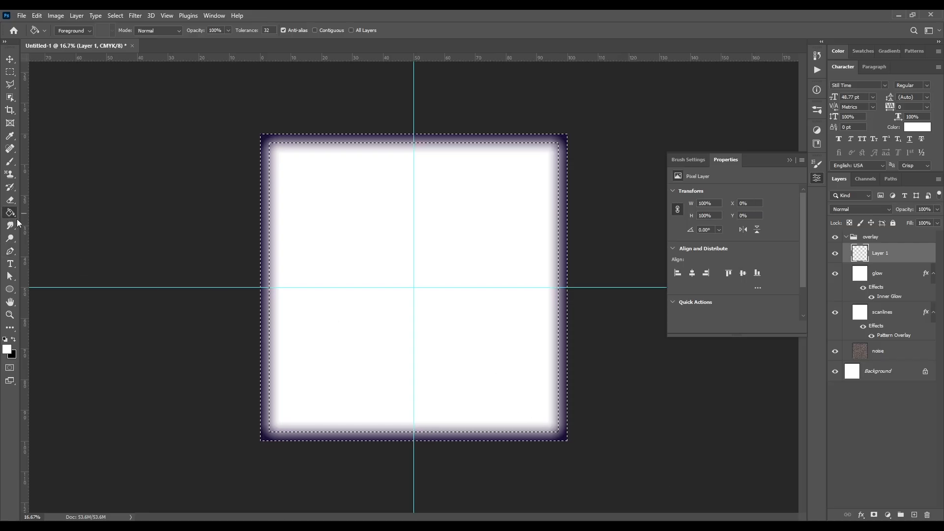
{"action": "key", "text": "ctrl+d"}
{"action": "key", "text": "ctrl+shift+d"}
Fill the frame selection with colour #1d0f47 on the new layer and set that layer's blend mode to Multiply
{"action": "left_click", "coordinate": [8, 350]}
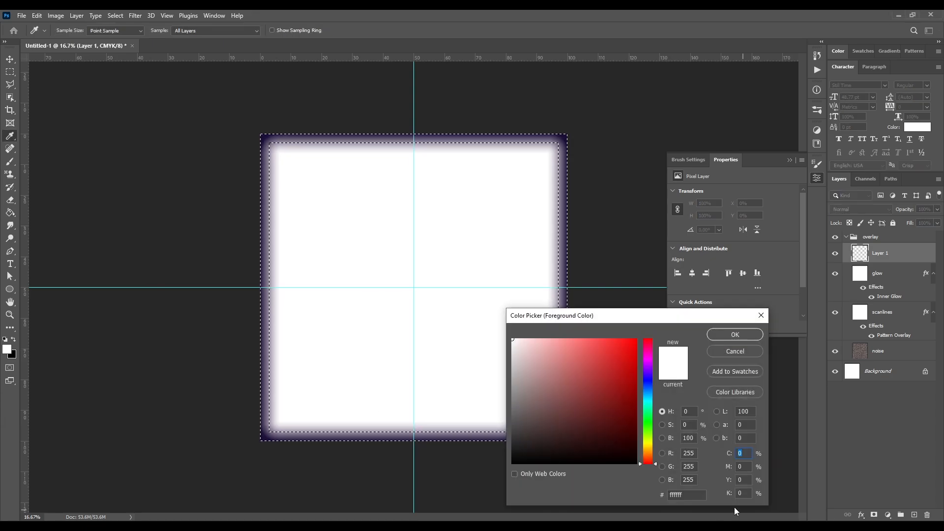
{"action": "double_click", "coordinate": [690, 496]}
{"action": "type", "text": "1d0f47"}
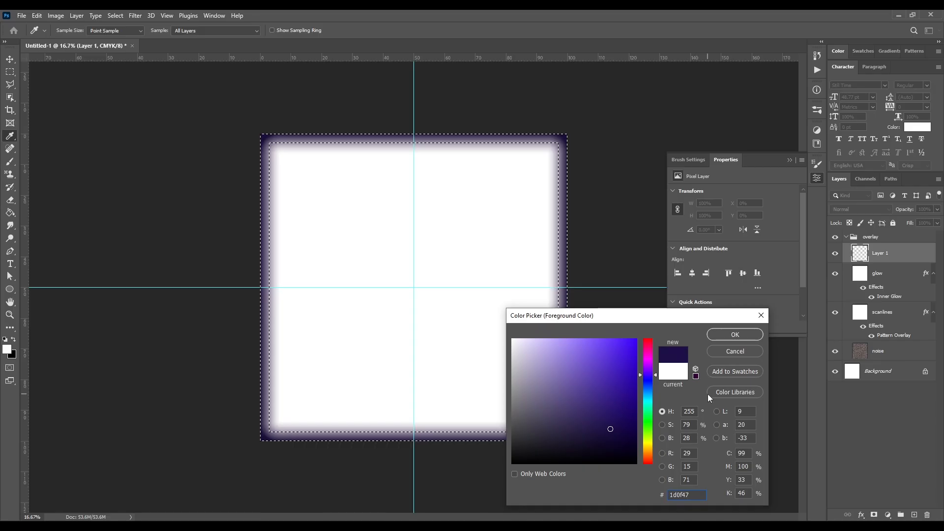
{"action": "left_click", "coordinate": [735, 335]}
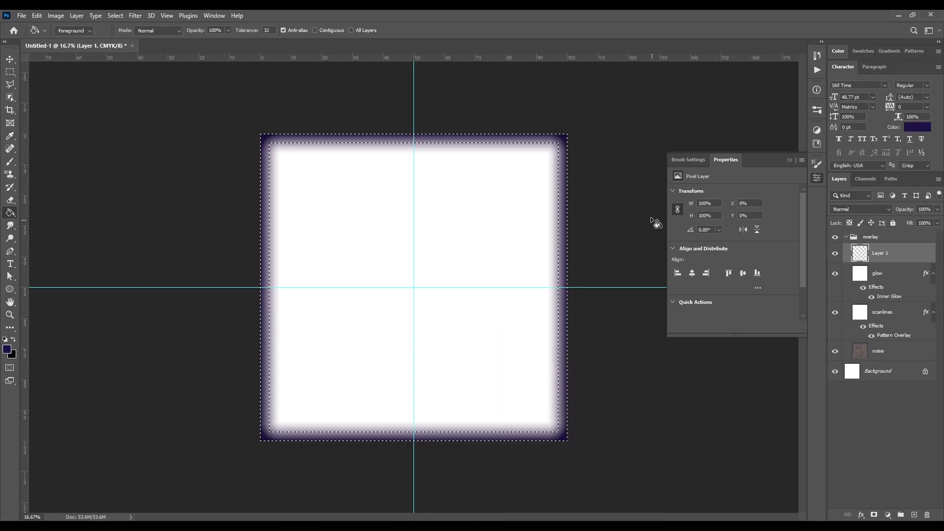
{"action": "left_click", "coordinate": [563, 205]}
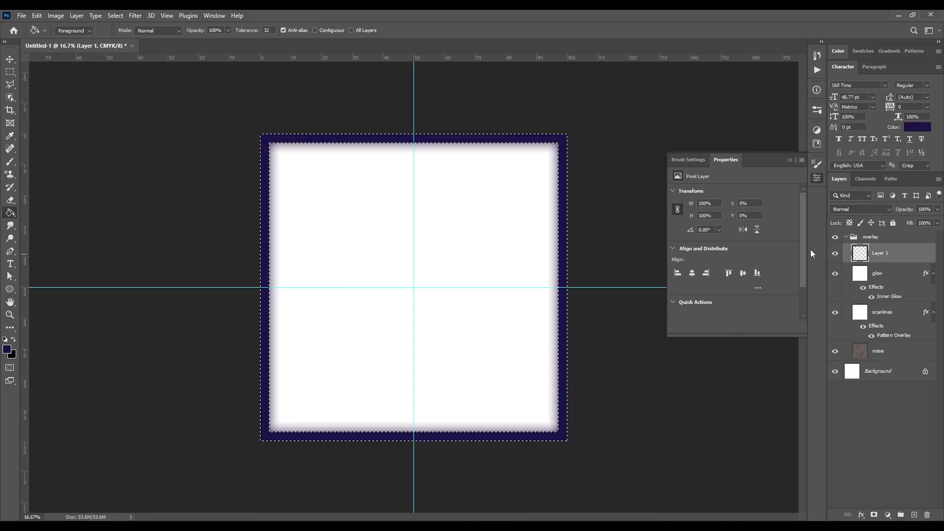
{"action": "left_click", "coordinate": [865, 208]}
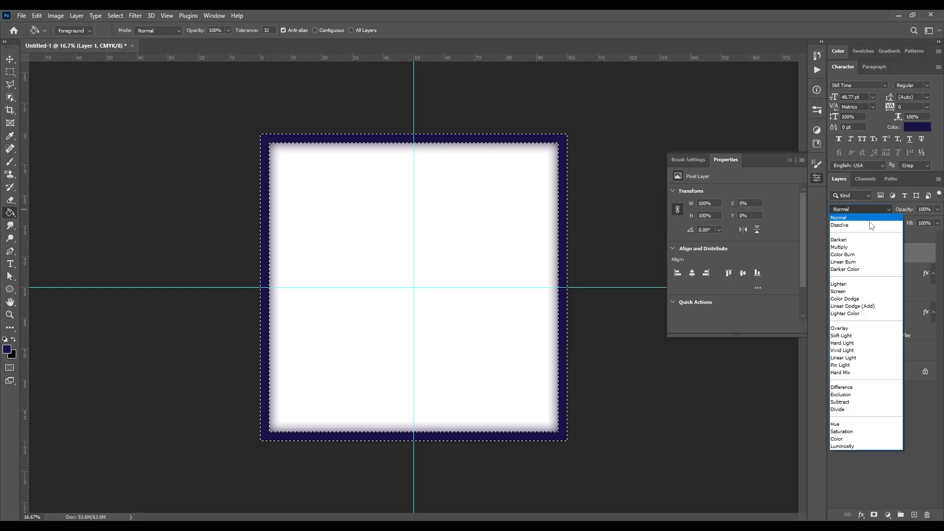
{"action": "left_click", "coordinate": [872, 249]}
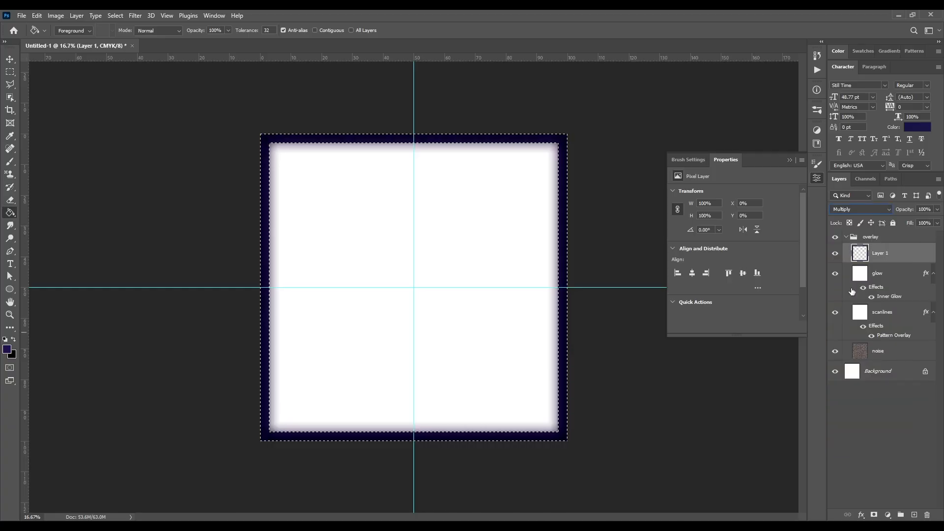
Add a 10 px outside Stroke to the frame layer with Normal blend mode, 100% opacity and colour #642b81
{"action": "double_click", "coordinate": [918, 257]}
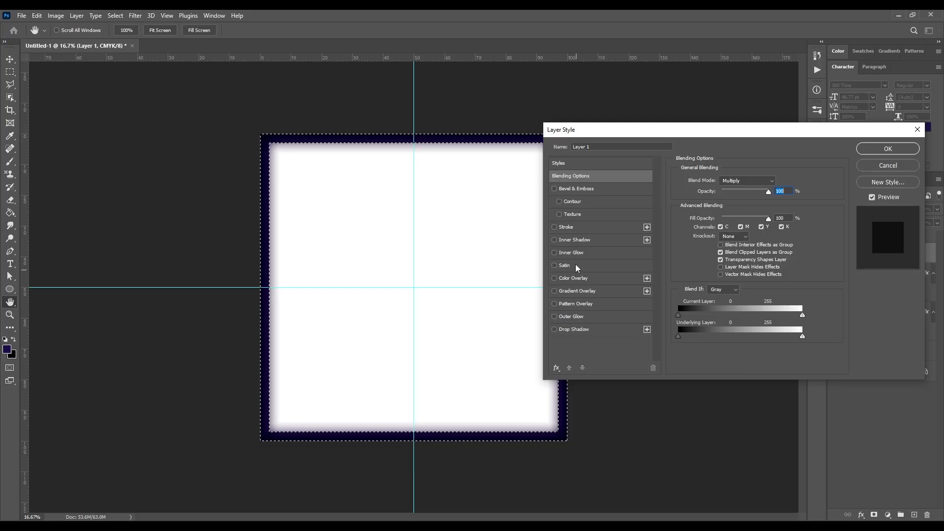
{"action": "left_click", "coordinate": [572, 228]}
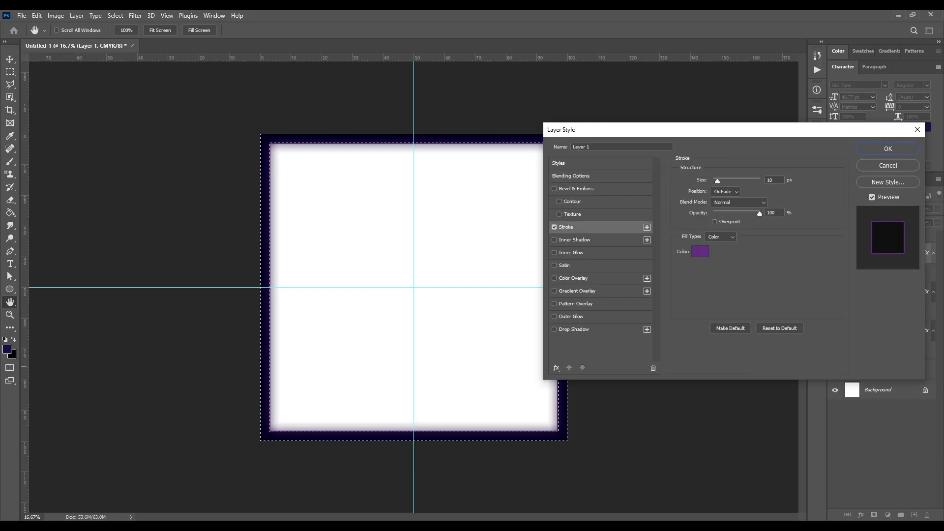
{"action": "left_click", "coordinate": [699, 250]}
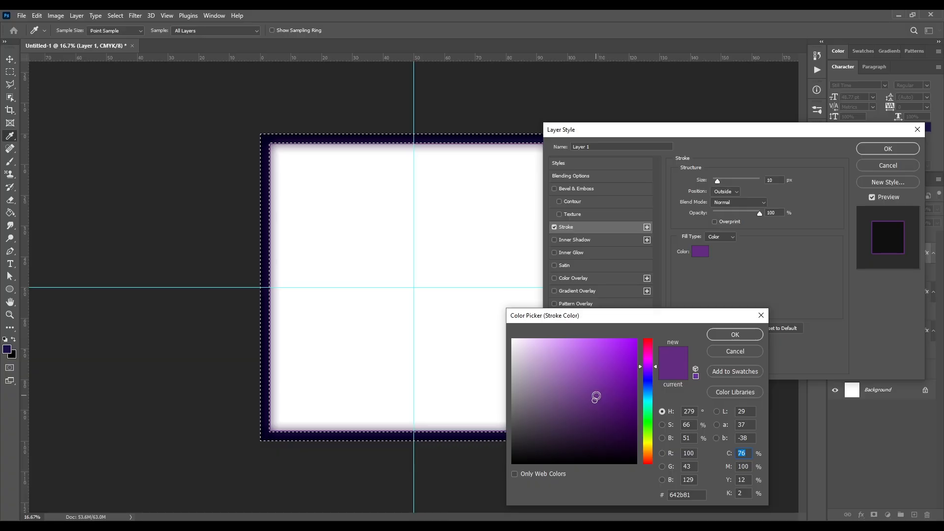
{"action": "left_click", "coordinate": [717, 336]}
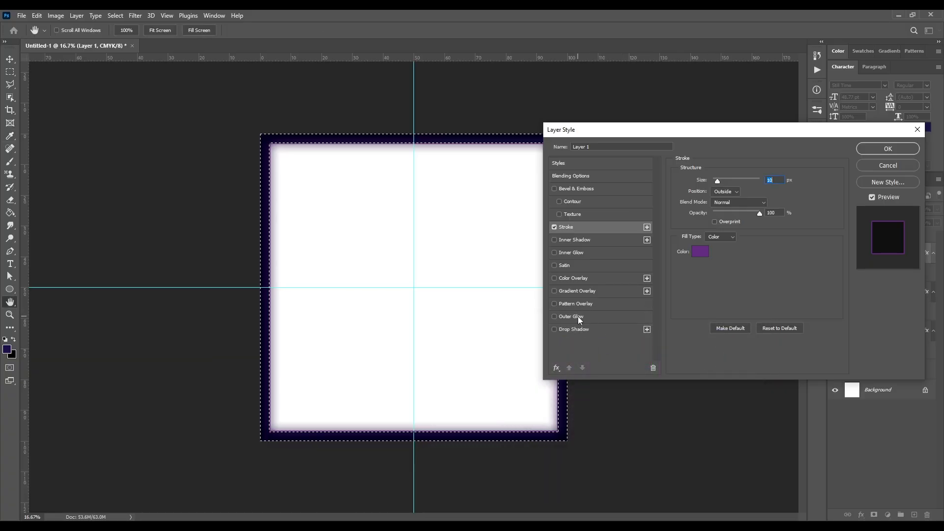
Add an Outer Glow to the frame layer with Multiply blend mode, 100% opacity and 250 px size, and clear the selection
{"action": "left_click", "coordinate": [578, 317]}
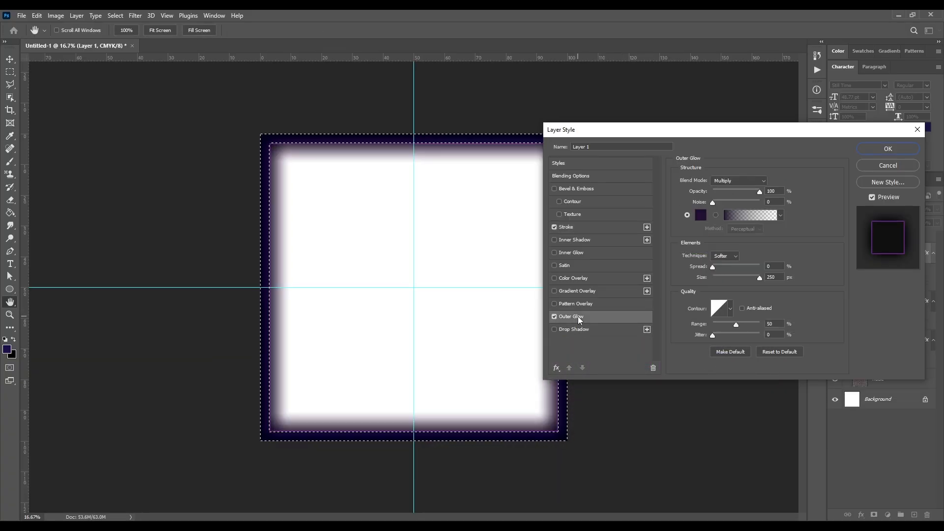
{"action": "left_click", "coordinate": [726, 185]}
{"action": "left_click", "coordinate": [723, 218]}
{"action": "left_click", "coordinate": [876, 152]}
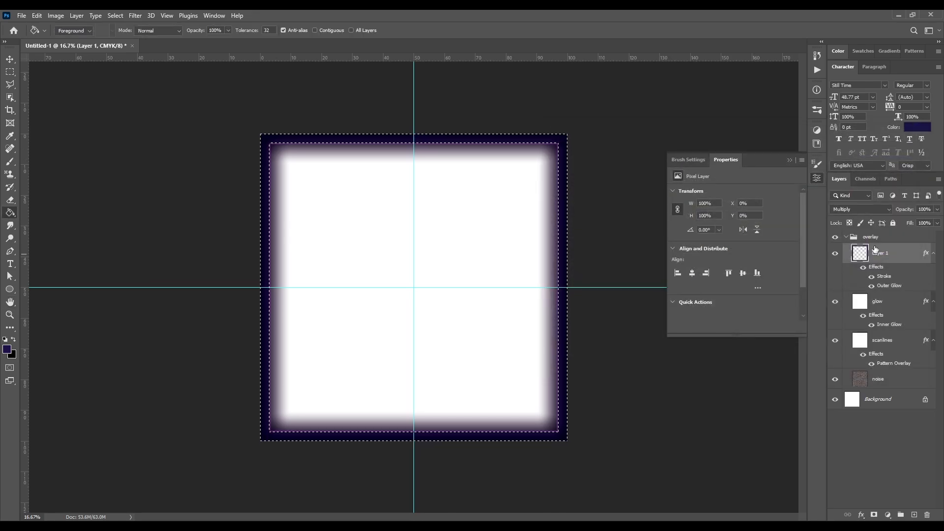
{"action": "left_click", "coordinate": [10, 72]}
{"action": "left_click", "coordinate": [206, 160]}
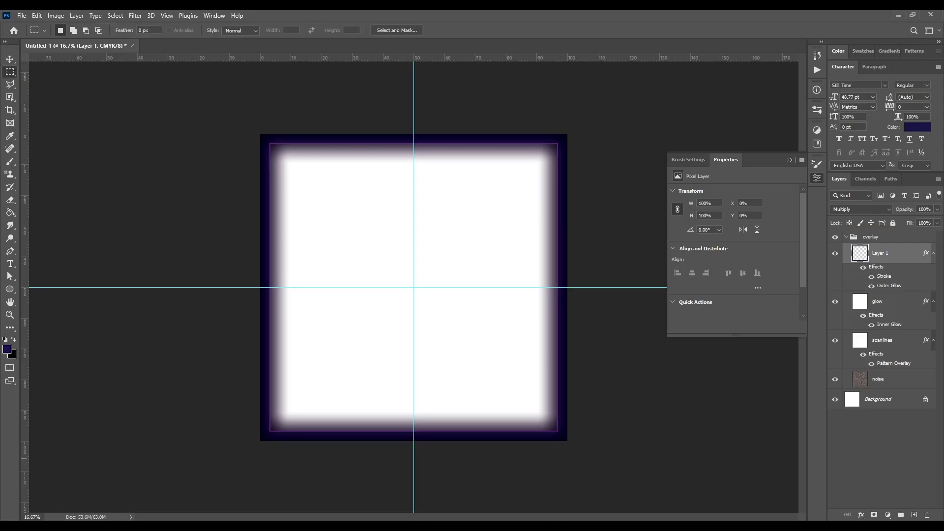
Add a Hue/Saturation adjustment layer and move it out of the overlay group to the top of the layer stack
{"action": "left_click", "coordinate": [889, 517]}
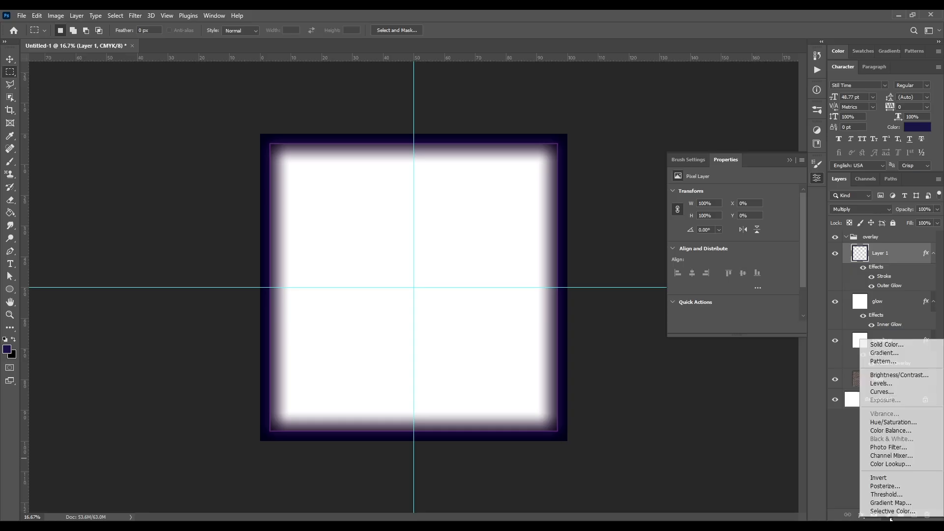
{"action": "left_click", "coordinate": [915, 423]}
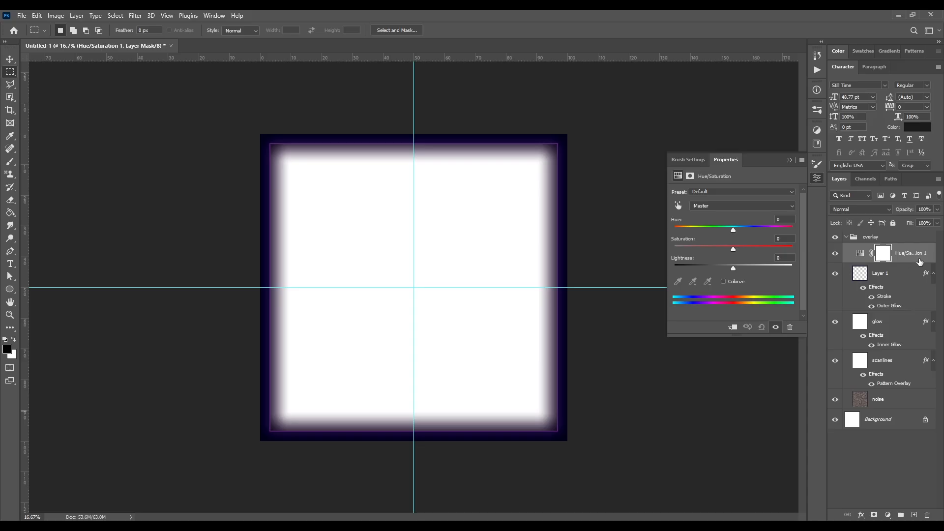
{"action": "left_click_drag", "start_coordinate": [919, 262], "coordinate": [913, 230]}
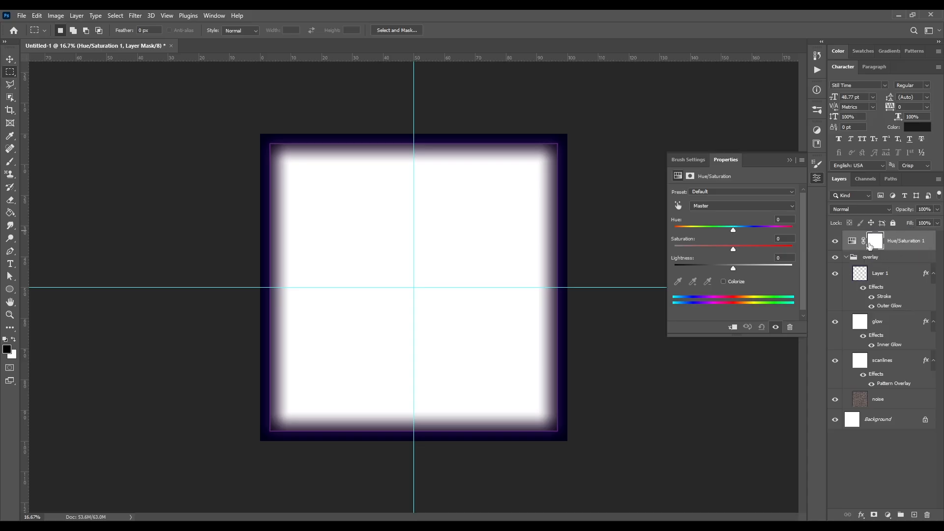
Delete the Hue/Saturation layer's mask and set its saturation to +100
{"action": "right_click", "coordinate": [869, 246]}
{"action": "left_click", "coordinate": [885, 264]}
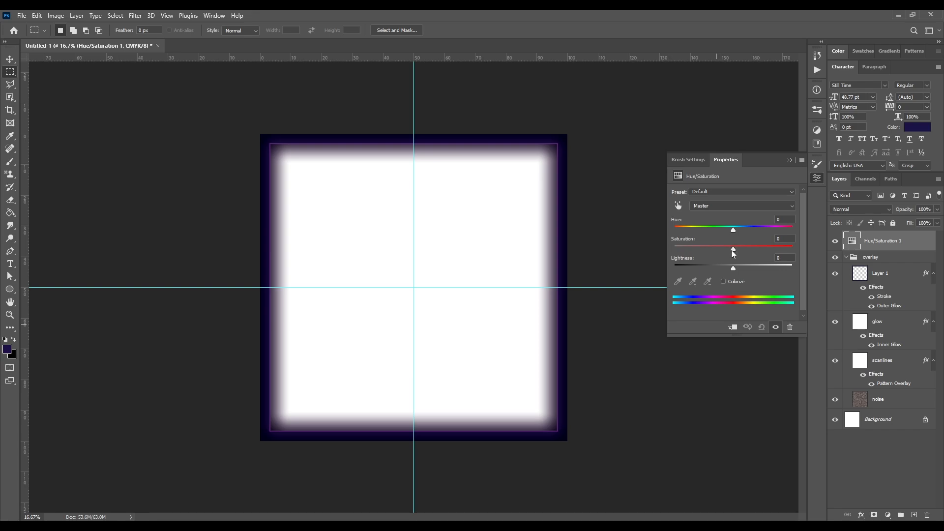
{"action": "left_click_drag", "start_coordinate": [733, 251], "coordinate": [824, 250]}
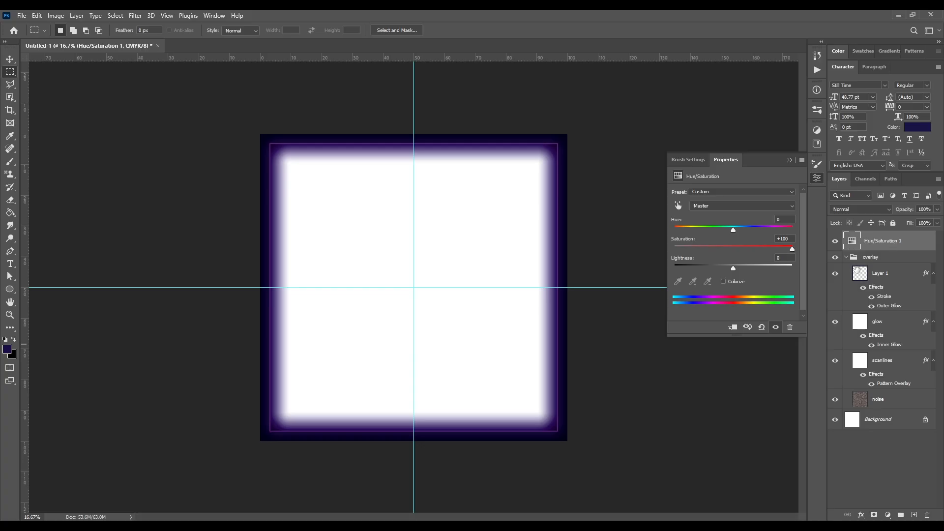
Rename the frame layer with the stroke and outer glow as "border"
{"action": "left_click", "coordinate": [875, 258]}
{"action": "double_click", "coordinate": [880, 272]}
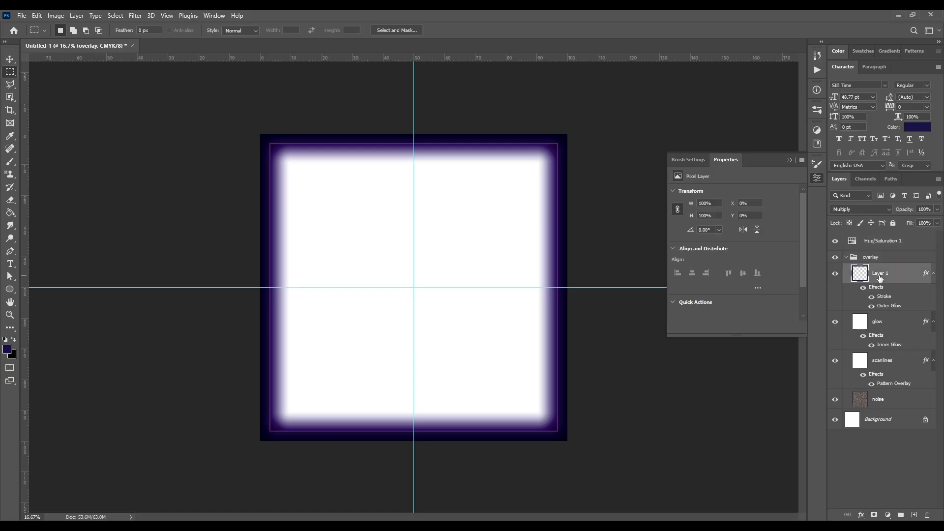
{"action": "type", "text": "border"}
{"action": "key", "text": "Return"}
{"action": "left_click", "coordinate": [891, 322]}
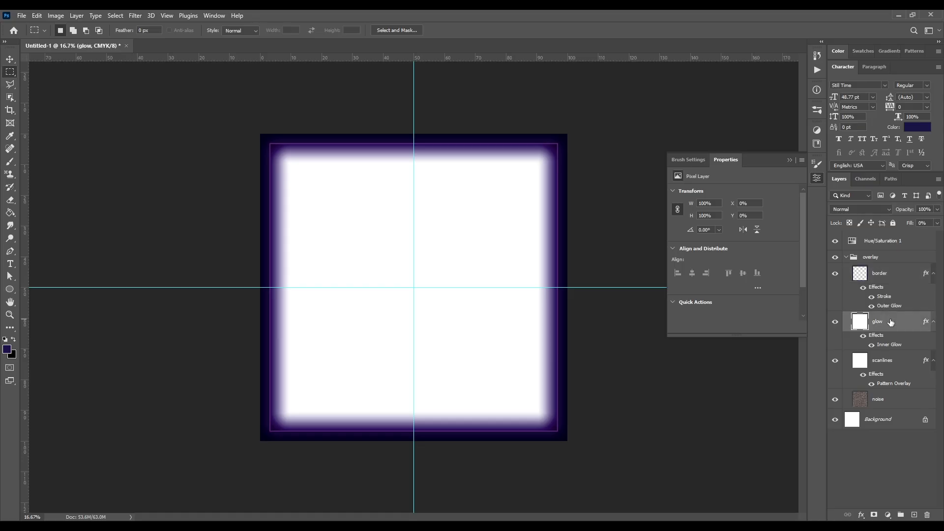
{"action": "left_click", "coordinate": [892, 365]}
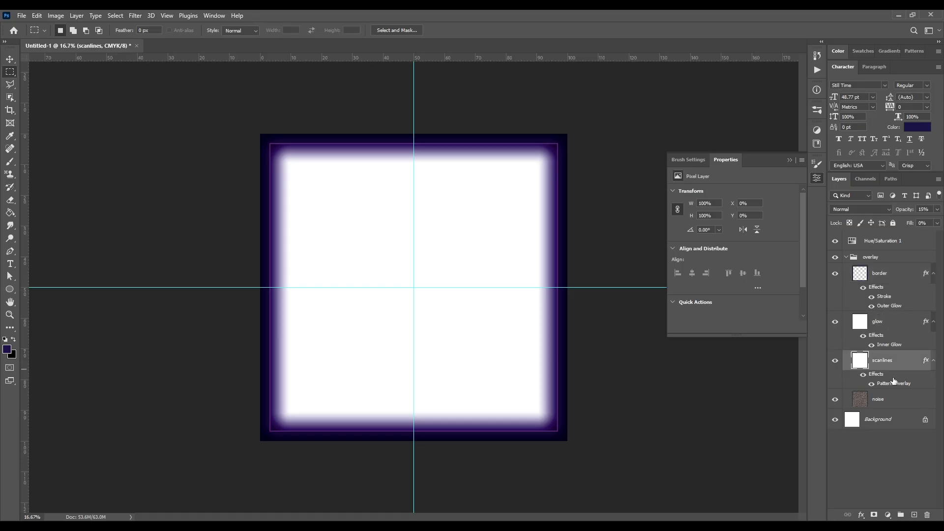
{"action": "left_click", "coordinate": [888, 406]}
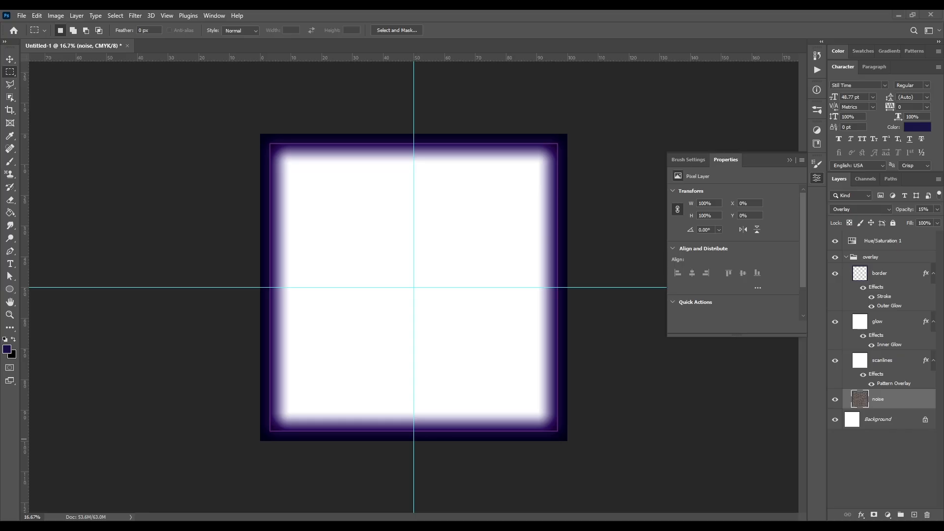
Create a new group directly above the Background layer and name it "city"
{"action": "left_click", "coordinate": [907, 421]}
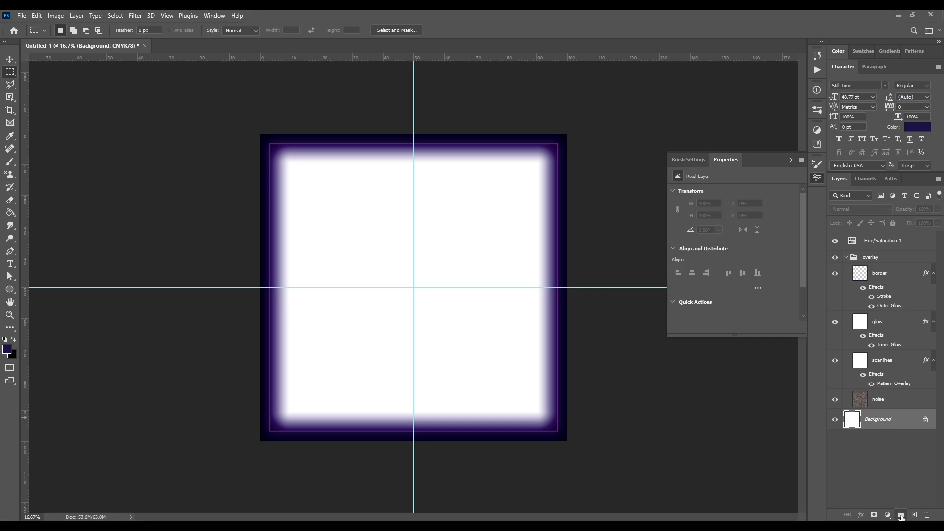
{"action": "left_click", "coordinate": [901, 516]}
{"action": "double_click", "coordinate": [878, 419]}
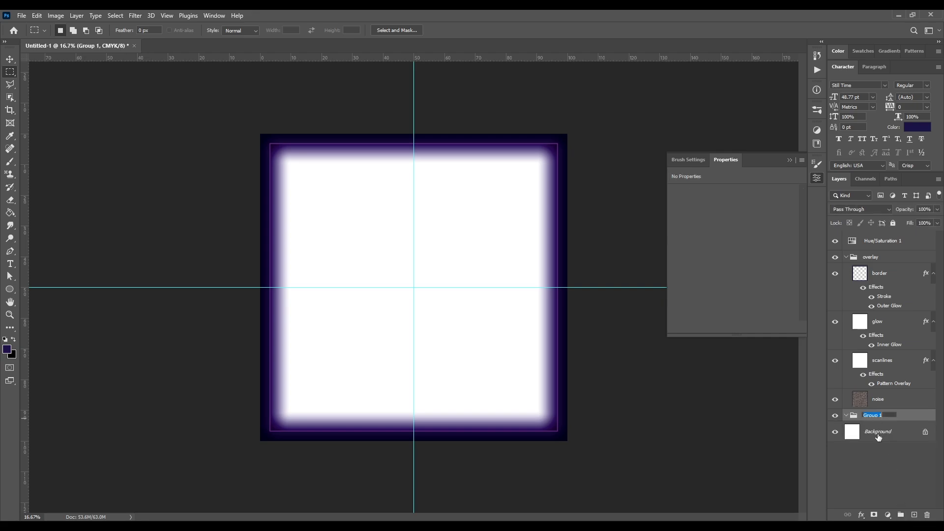
{"action": "type", "text": "city"}
{"action": "key", "text": "Return"}
Place the buildings-1837028 image on the canvas above the city group and scale it to 215%
{"action": "left_click_drag", "start_coordinate": [658, 433], "coordinate": [401, 284]}
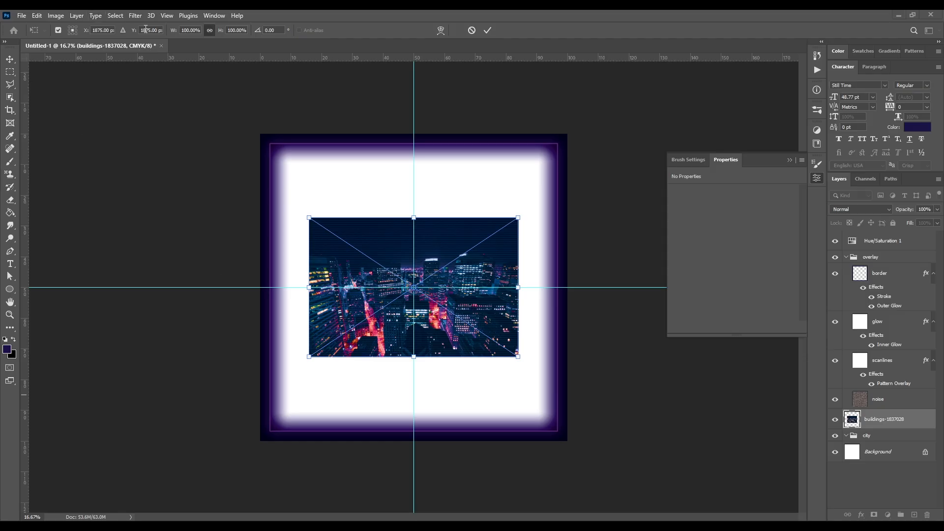
{"action": "left_click", "coordinate": [184, 30]}
{"action": "type", "text": "215"}
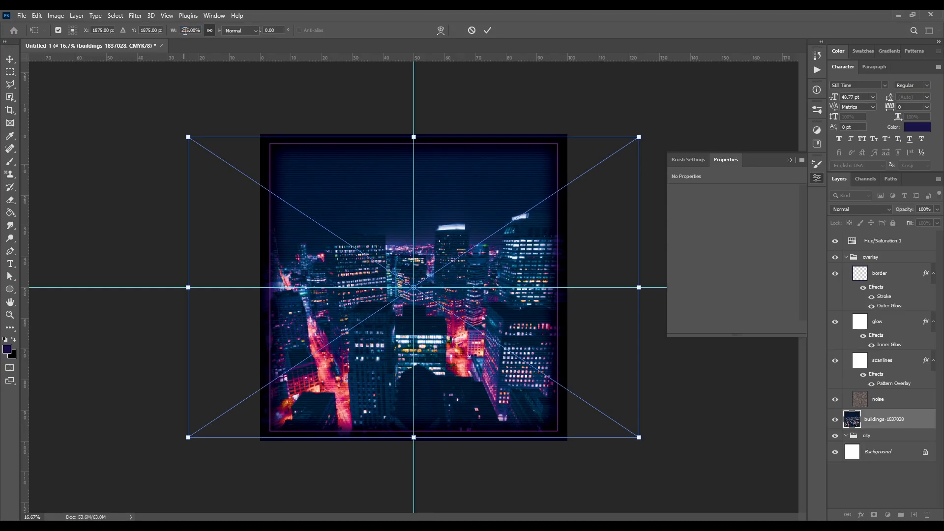
{"action": "key", "text": "Return"}
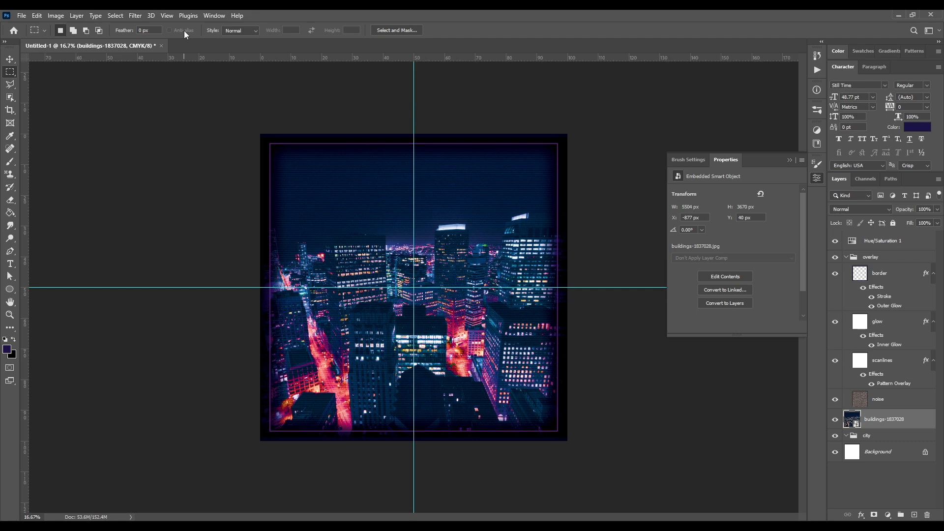
Select the buildings by tracing the skyline with the Polygonal Lasso and closing the outline around the canvas's lower edge
{"action": "left_click", "coordinate": [11, 85]}
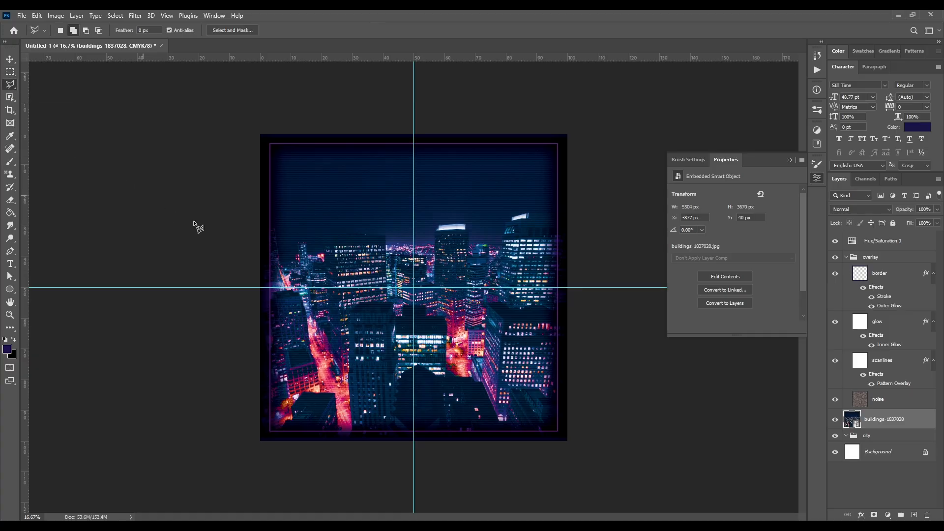
{"action": "scroll", "coordinate": [243, 242], "scroll_direction": "up", "scroll_amount": 10}
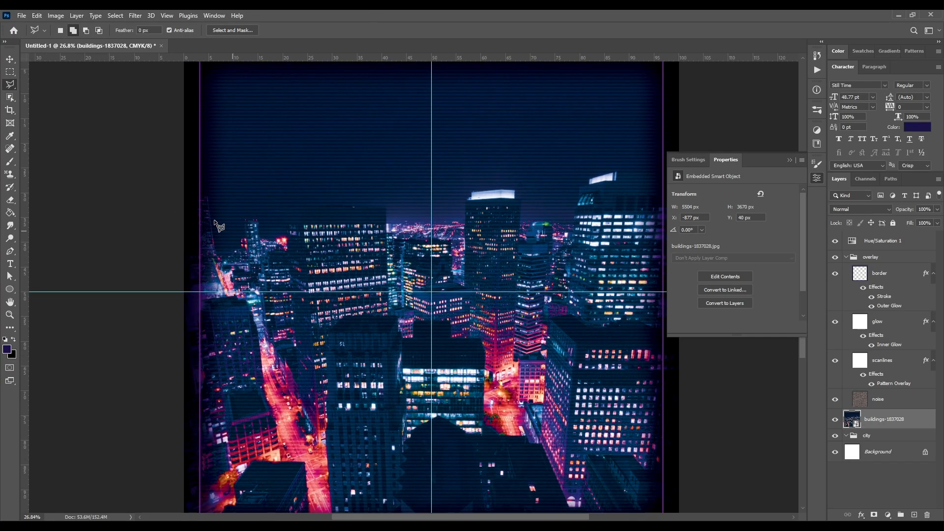
{"action": "left_click", "coordinate": [144, 174]}
{"action": "left_click", "coordinate": [192, 173]}
{"action": "left_click", "coordinate": [201, 166]}
{"action": "left_click", "coordinate": [222, 298]}
{"action": "left_click", "coordinate": [231, 302]}
{"action": "left_click", "coordinate": [285, 299]}
{"action": "left_click", "coordinate": [289, 273]}
{"action": "left_click", "coordinate": [298, 272]}
{"action": "left_click", "coordinate": [299, 224]}
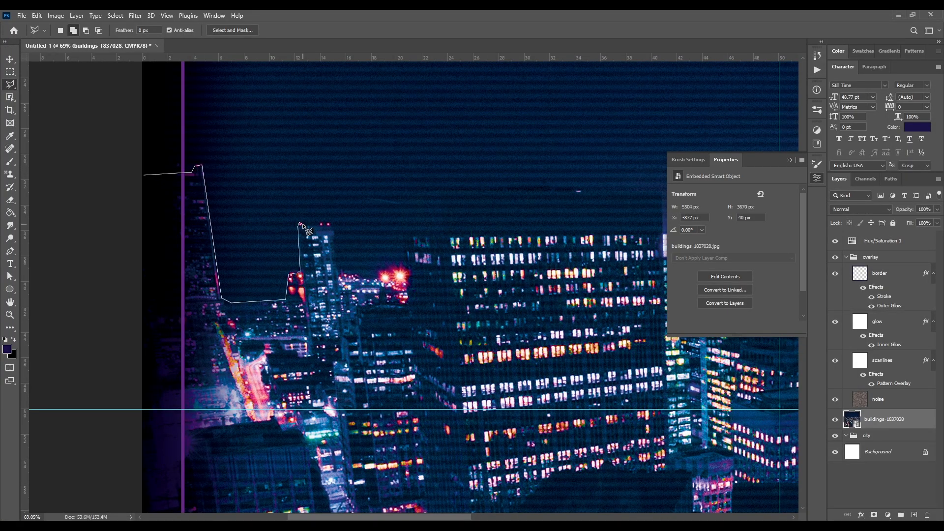
{"action": "left_click", "coordinate": [333, 226]}
{"action": "left_click", "coordinate": [337, 268]}
{"action": "left_click", "coordinate": [358, 277]}
{"action": "left_click", "coordinate": [376, 277]}
{"action": "left_click", "coordinate": [397, 266]}
{"action": "left_click", "coordinate": [407, 268]}
{"action": "left_click", "coordinate": [402, 201]}
{"action": "left_click", "coordinate": [446, 192]}
{"action": "scroll", "coordinate": [582, 203], "scroll_direction": "right", "scroll_amount": 5}
{"action": "left_click", "coordinate": [161, 190]}
{"action": "left_click", "coordinate": [162, 232]}
{"action": "left_click", "coordinate": [347, 228]}
{"action": "left_click", "coordinate": [363, 231]}
{"action": "left_click", "coordinate": [364, 175]}
{"action": "left_click", "coordinate": [458, 147]}
{"action": "left_click", "coordinate": [492, 148]}
{"action": "left_click", "coordinate": [504, 169]}
{"action": "left_click", "coordinate": [505, 228]}
{"action": "scroll", "coordinate": [505, 228], "scroll_direction": "right", "scroll_amount": 3}
{"action": "left_click", "coordinate": [389, 227]}
{"action": "left_click", "coordinate": [405, 140]}
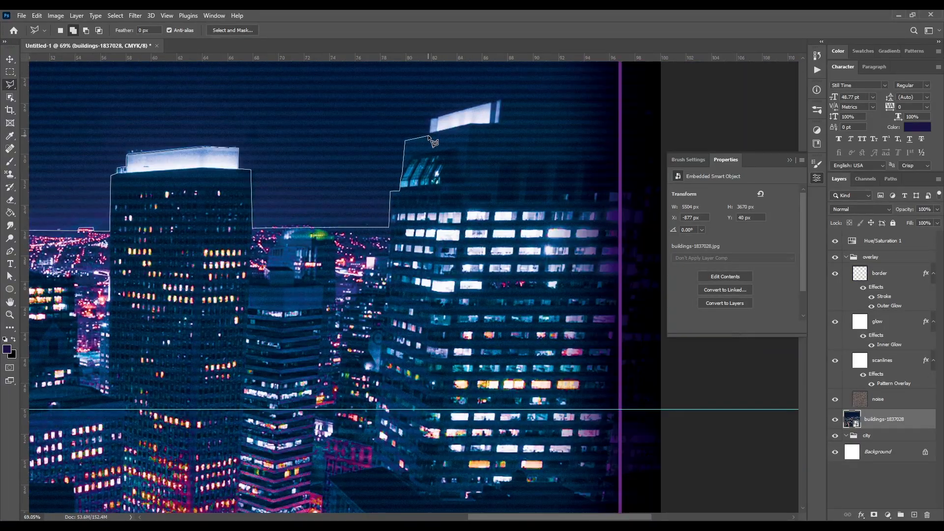
{"action": "left_click", "coordinate": [430, 119]}
{"action": "left_click", "coordinate": [499, 100]}
{"action": "scroll", "coordinate": [508, 100], "scroll_direction": "up", "scroll_amount": 2}
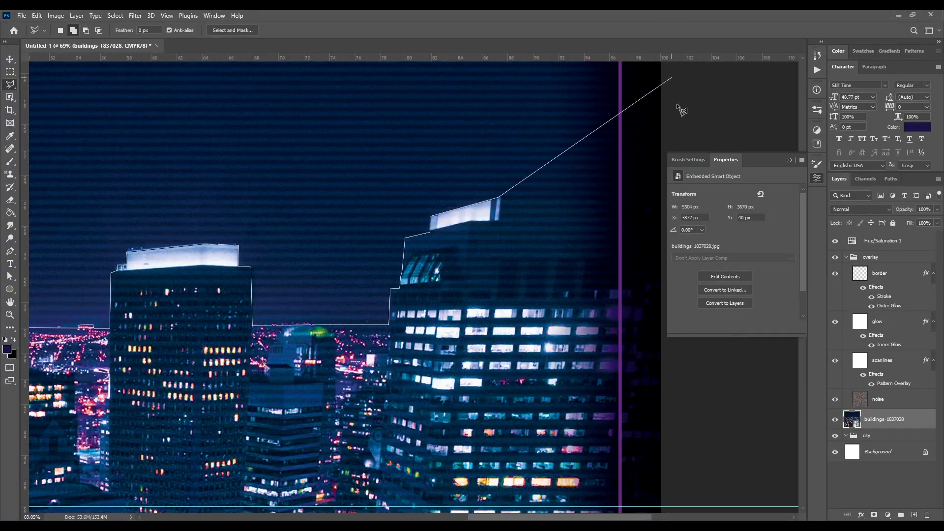
{"action": "left_click", "coordinate": [720, 203]}
{"action": "key", "text": "ctrl+minus"}
{"action": "key", "text": "ctrl+minus"}
{"action": "key", "text": "ctrl+minus"}
{"action": "key", "text": "ctrl+minus"}
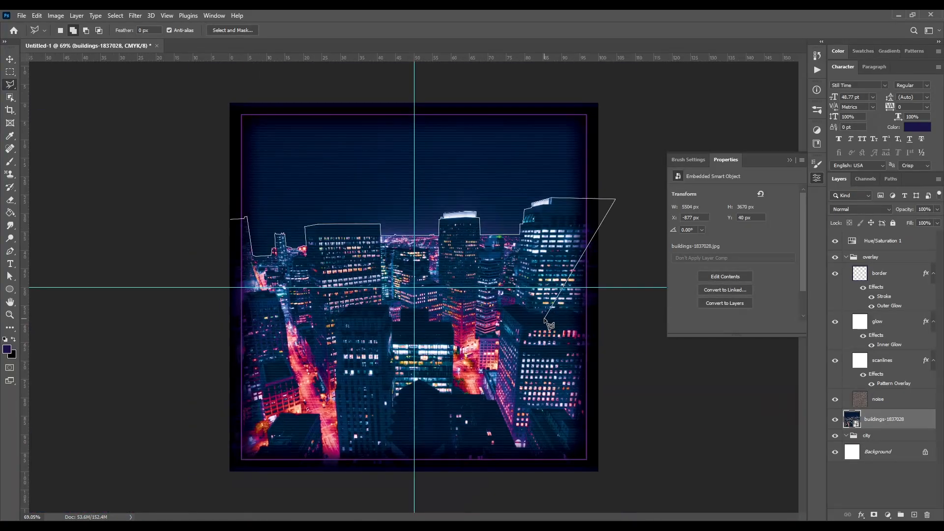
{"action": "left_click", "coordinate": [608, 479]}
{"action": "left_click", "coordinate": [209, 478]}
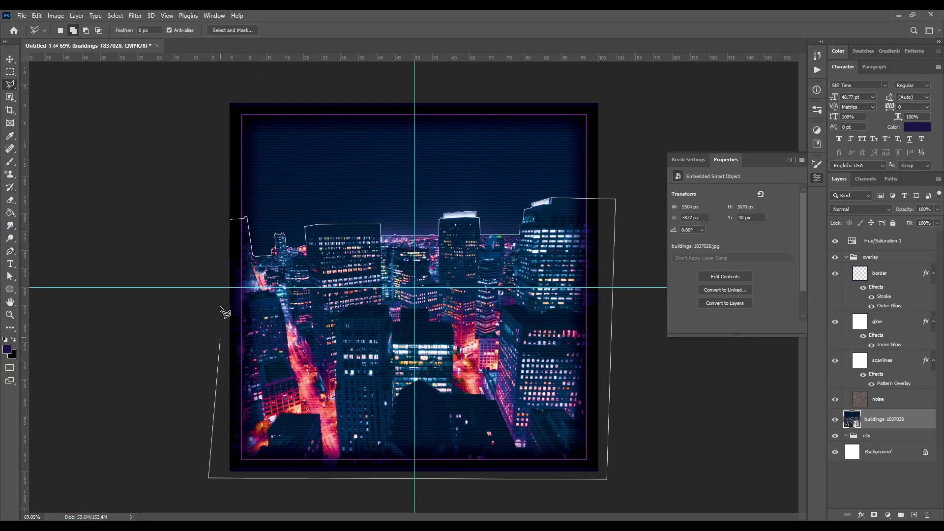
{"action": "double_click", "coordinate": [211, 229]}
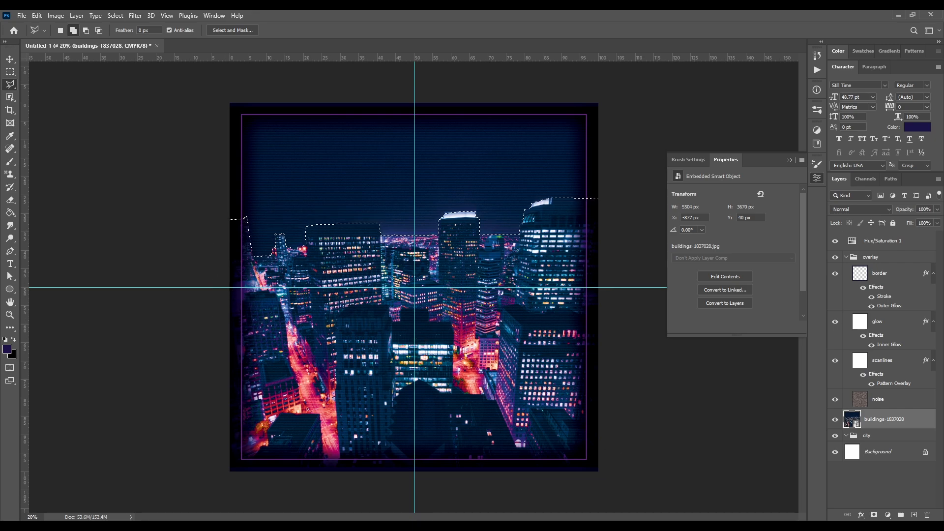
Mask out the sky of the buildings-1837028 layer using the selection and move the layer into the city group
{"action": "left_click", "coordinate": [874, 515]}
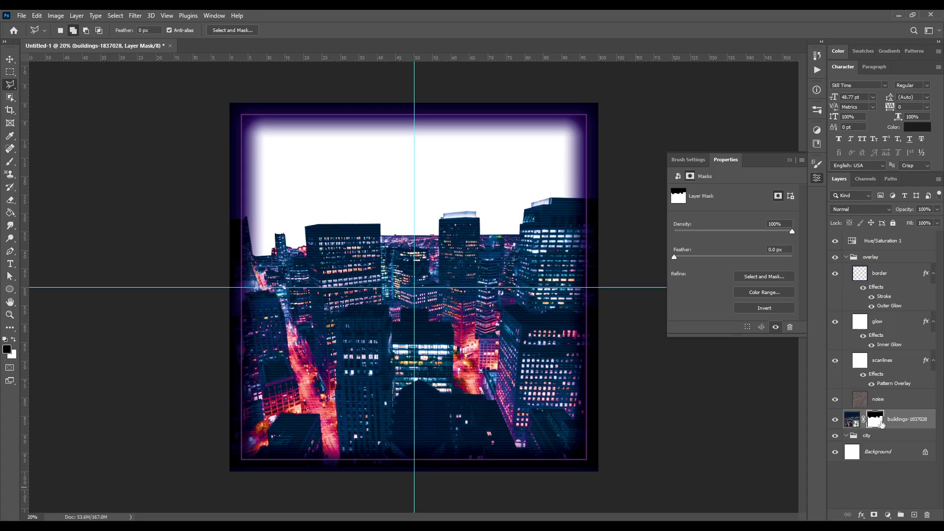
{"action": "left_click_drag", "start_coordinate": [903, 419], "coordinate": [905, 436]}
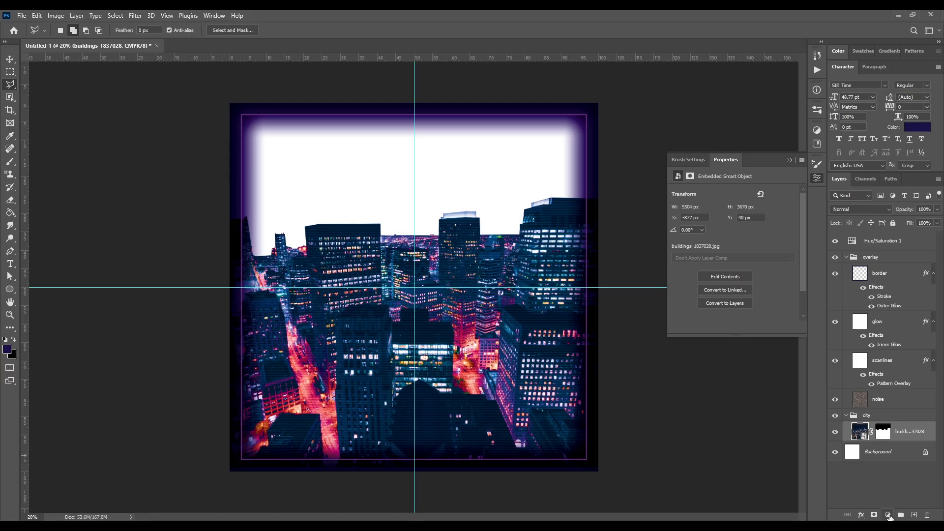
Add a Gradient Map adjustment above the buildings layer and set its gradient's starting color stop to 131016
{"action": "left_click", "coordinate": [889, 516]}
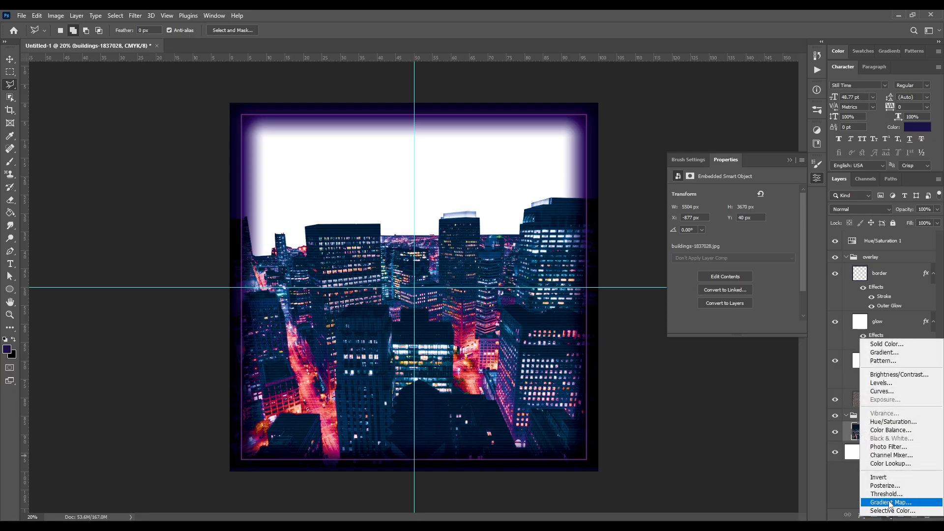
{"action": "left_click", "coordinate": [895, 503]}
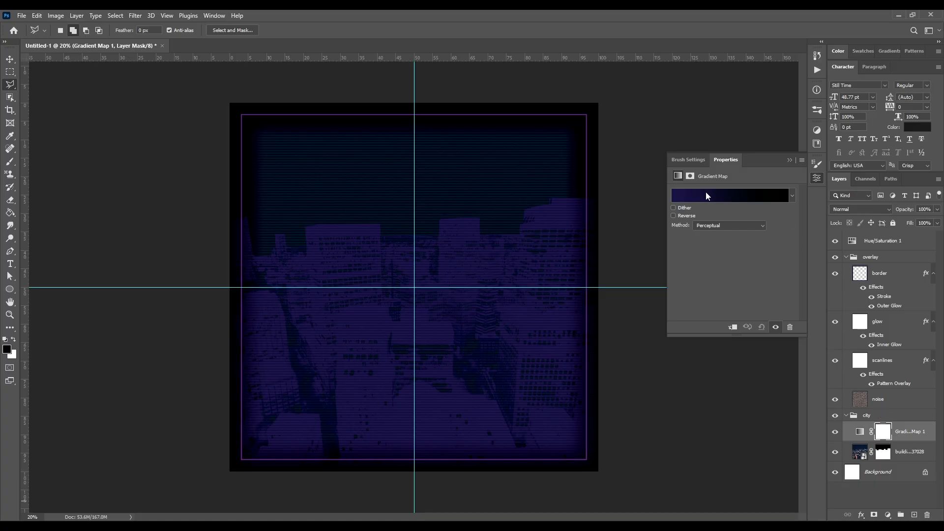
{"action": "left_click", "coordinate": [741, 196]}
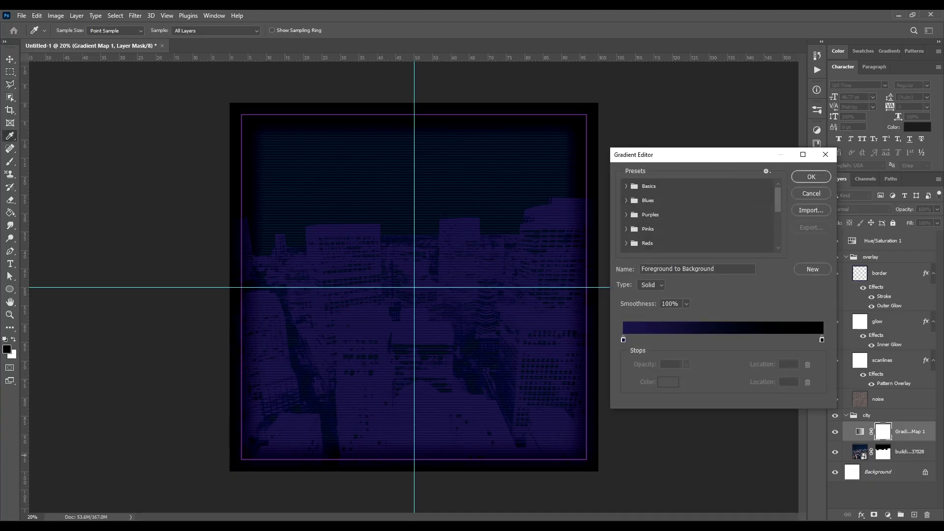
{"action": "double_click", "coordinate": [624, 340]}
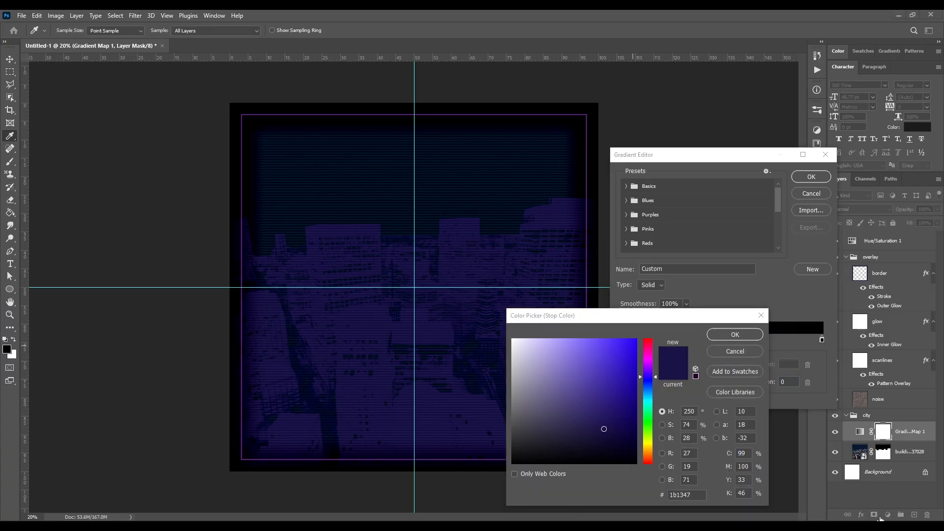
{"action": "left_click", "coordinate": [565, 449]}
{"action": "left_click", "coordinate": [735, 334]}
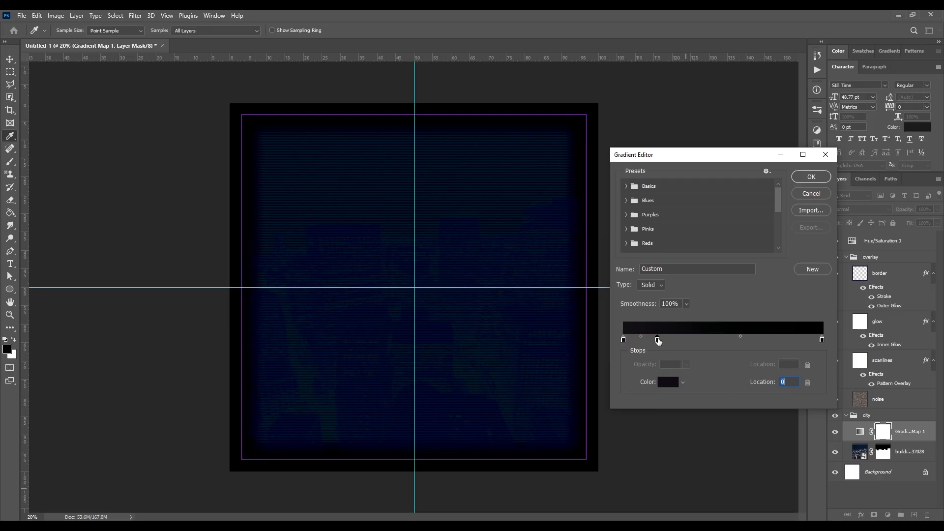
Add a gradient color stop at location 34% and set its color to 411c5a
{"action": "type", "text": "34"}
{"action": "double_click", "coordinate": [690, 339]}
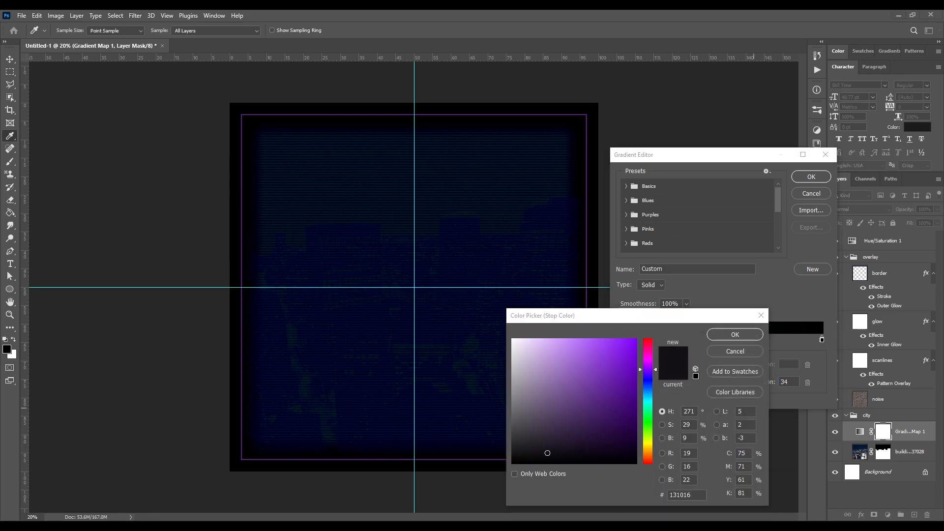
{"action": "double_click", "coordinate": [683, 496]}
{"action": "type", "text": "411c5a"}
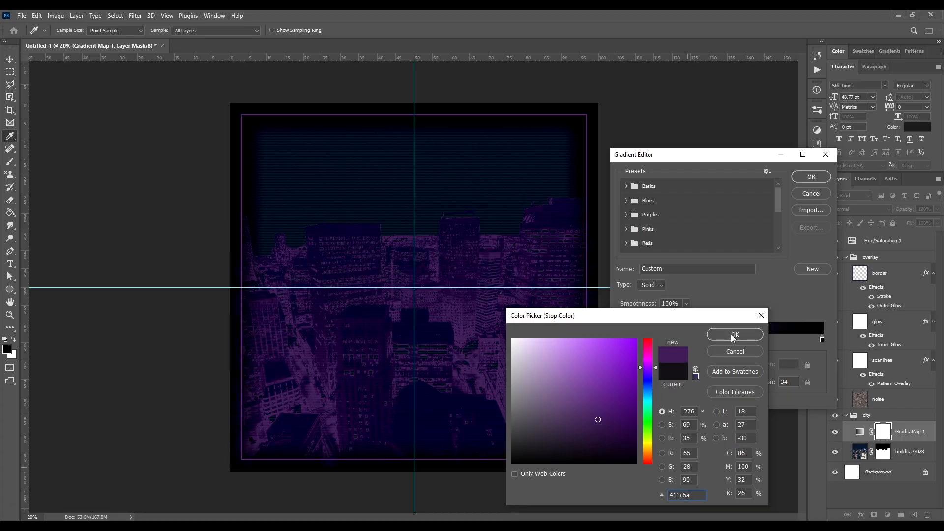
{"action": "left_click", "coordinate": [734, 335]}
Add a gradient color stop at location 55% and set its color to bb529e
{"action": "left_click", "coordinate": [726, 340]}
{"action": "type", "text": "55"}
{"action": "left_click", "coordinate": [668, 382]}
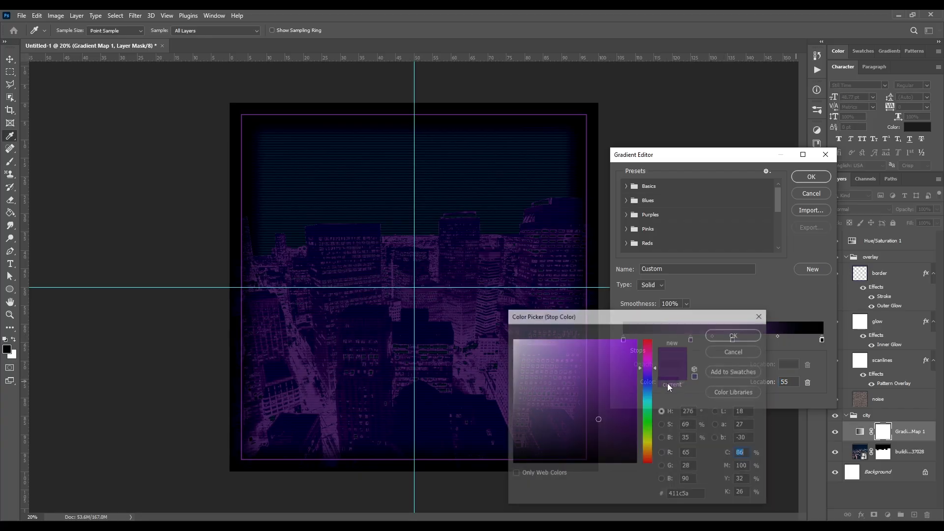
{"action": "key", "text": "alt+Tab"}
{"action": "left_click", "coordinate": [688, 495]}
{"action": "double_click", "coordinate": [685, 495]}
{"action": "type", "text": "bb529e"}
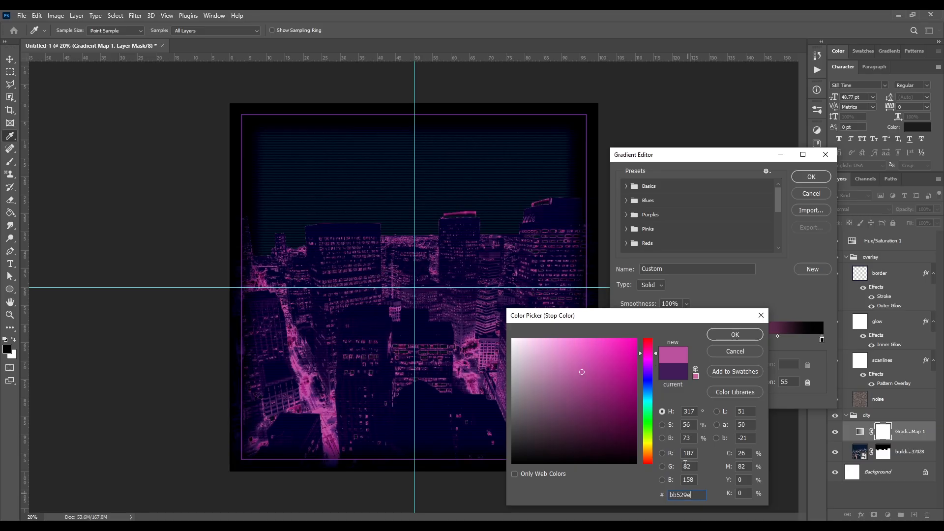
{"action": "left_click", "coordinate": [734, 335]}
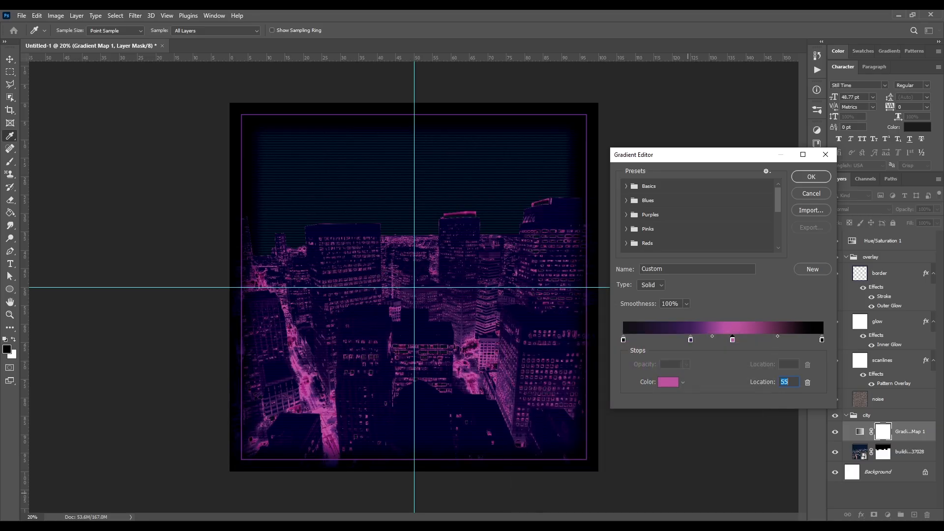
Add a gradient color stop at location 72% and set its color to f8961d
{"action": "left_click", "coordinate": [768, 341]}
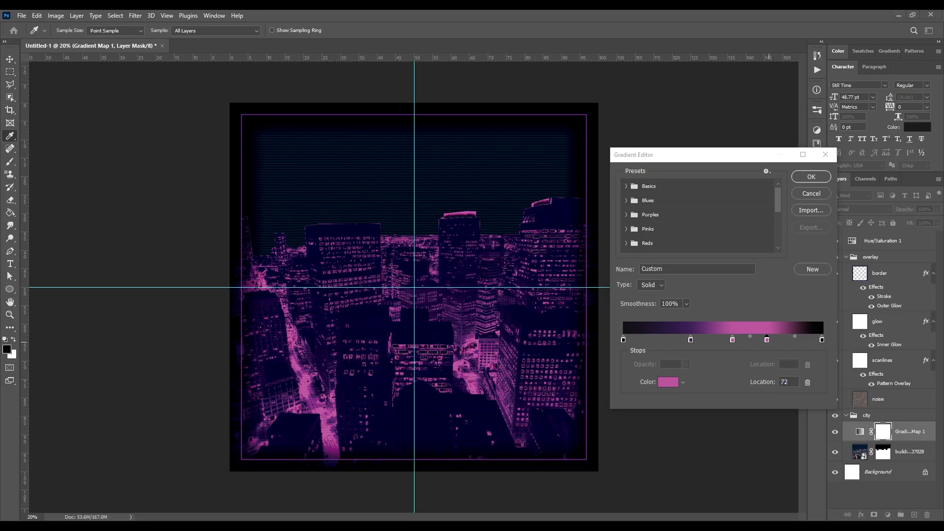
{"action": "left_click", "coordinate": [664, 383]}
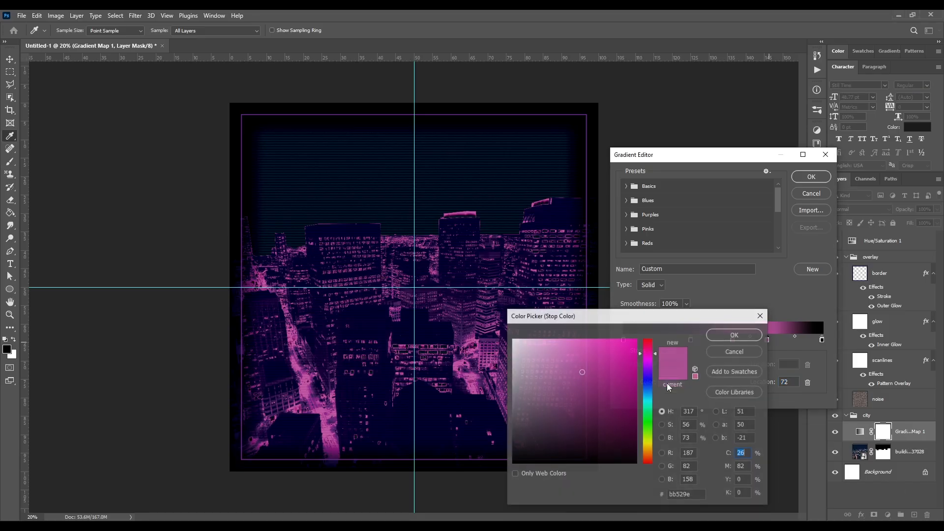
{"action": "left_click", "coordinate": [688, 494]}
{"action": "type", "text": "f8961d"}
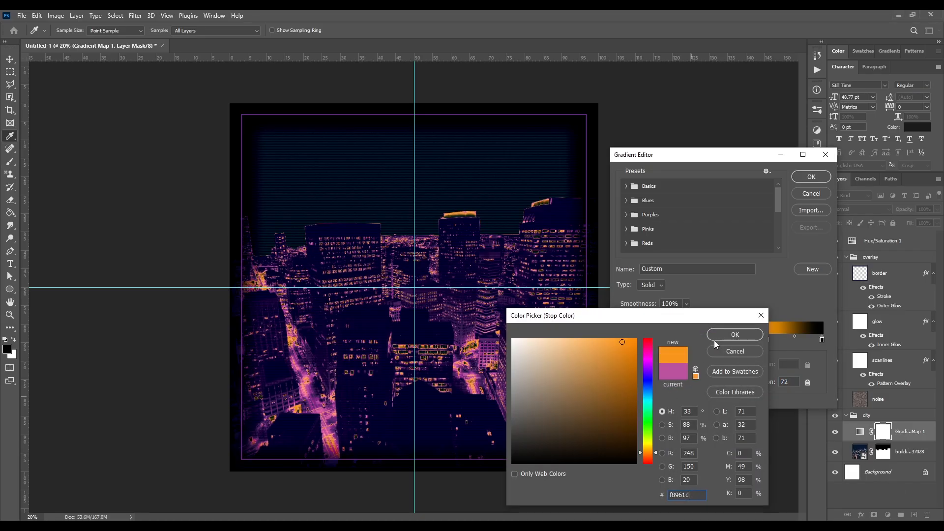
{"action": "left_click", "coordinate": [719, 338]}
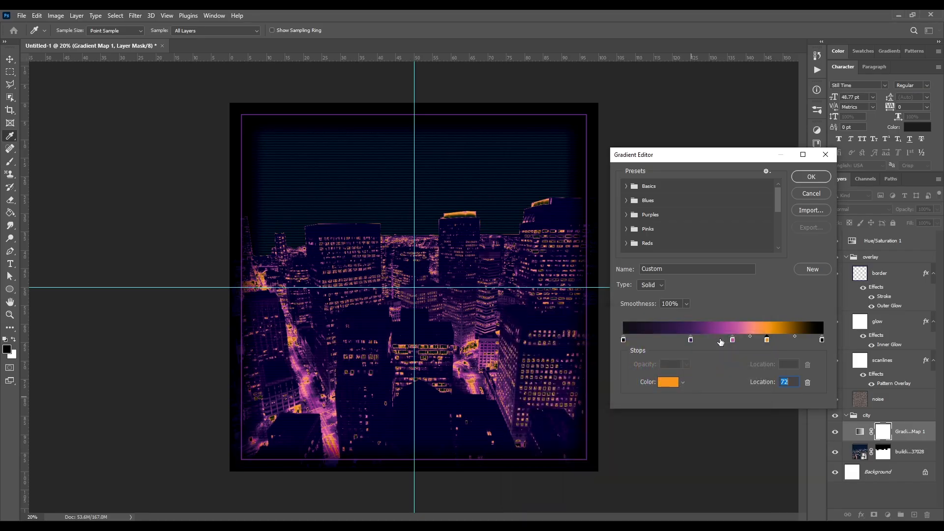
Set the gradient's end color stop to white (ffffff) and accept the edited gradient
{"action": "double_click", "coordinate": [821, 340]}
{"action": "left_click_drag", "start_coordinate": [584, 400], "coordinate": [452, 292]}
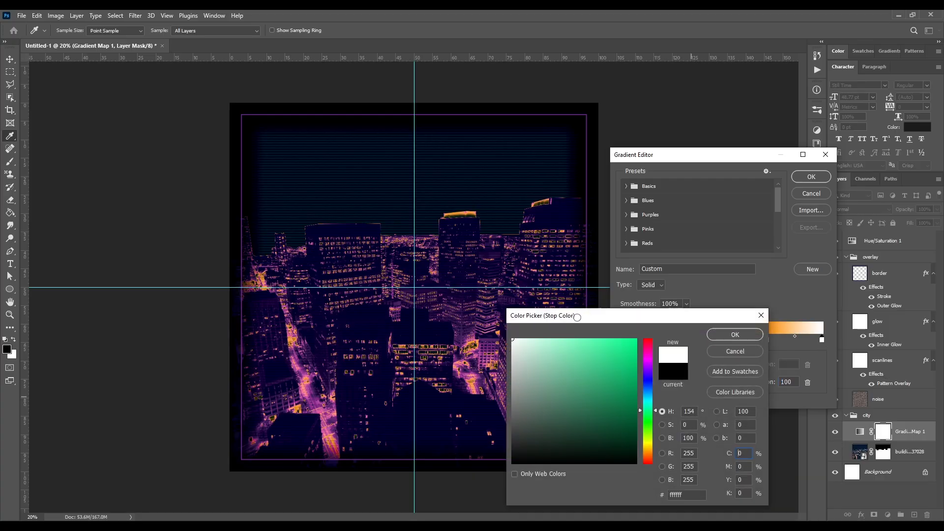
{"action": "left_click", "coordinate": [727, 338]}
{"action": "left_click", "coordinate": [811, 177]}
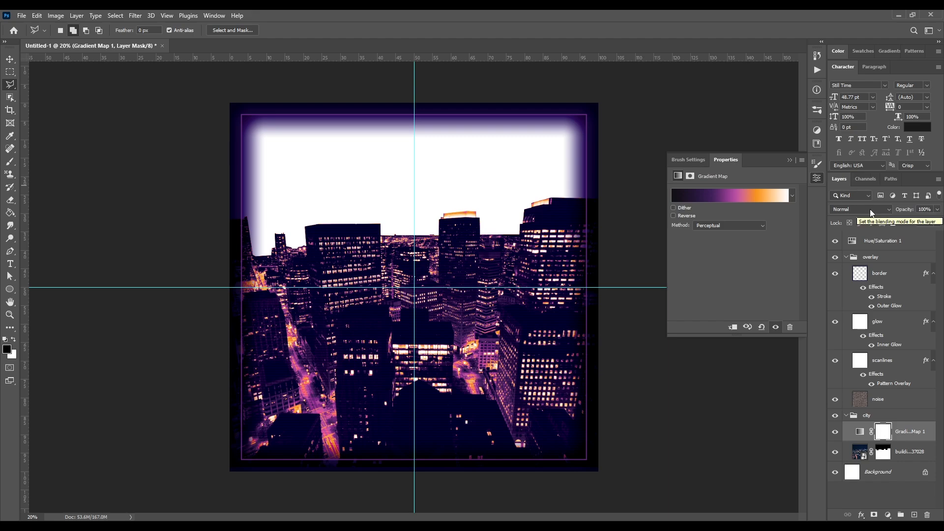
Set the Gradient Map layer's blending mode to Soft Light and its opacity to 75%
{"action": "left_click", "coordinate": [869, 208]}
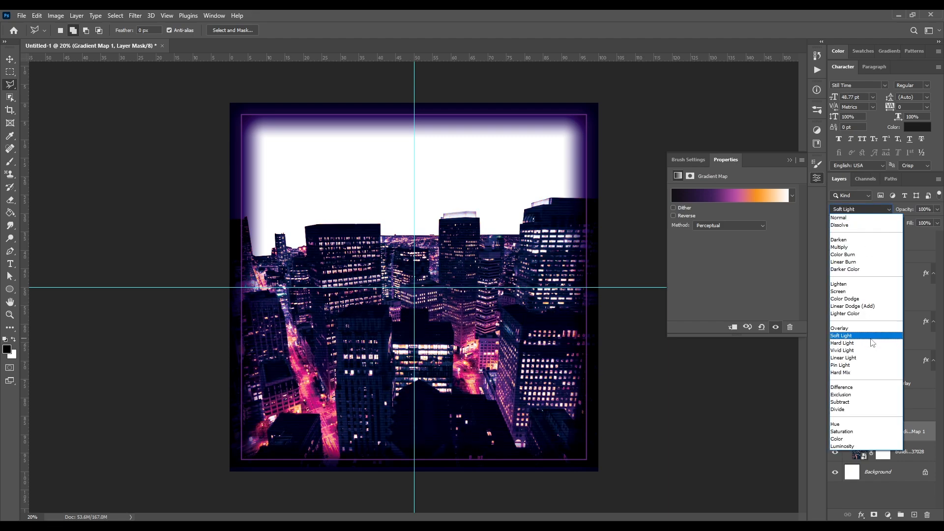
{"action": "left_click", "coordinate": [870, 338]}
{"action": "left_click", "coordinate": [925, 210]}
{"action": "type", "text": "75"}
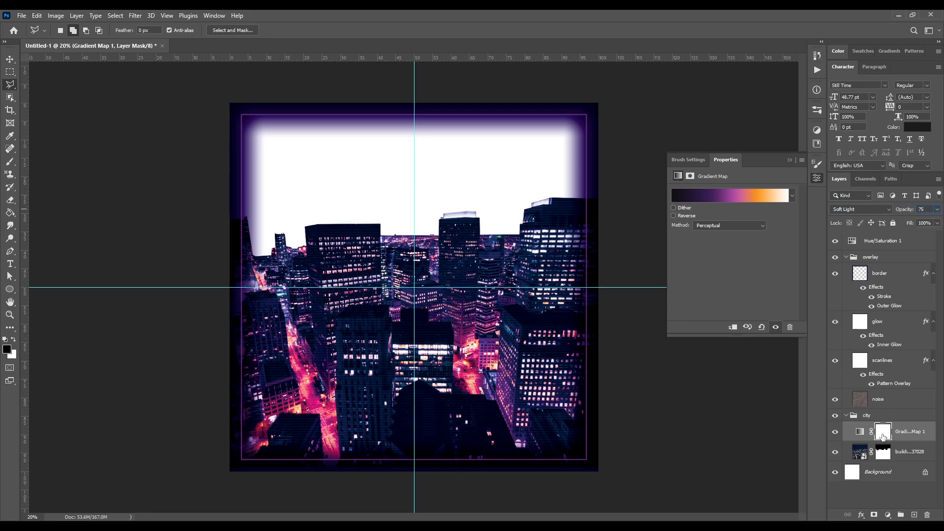
Delete the Gradient Map layer's mask and clip the adjustment to the buildings layer
{"action": "right_click", "coordinate": [882, 435]}
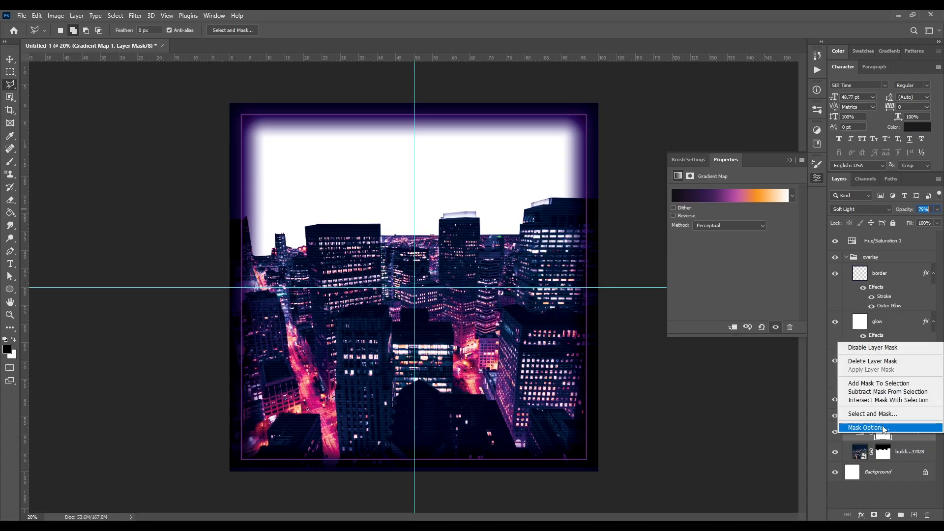
{"action": "left_click", "coordinate": [880, 361]}
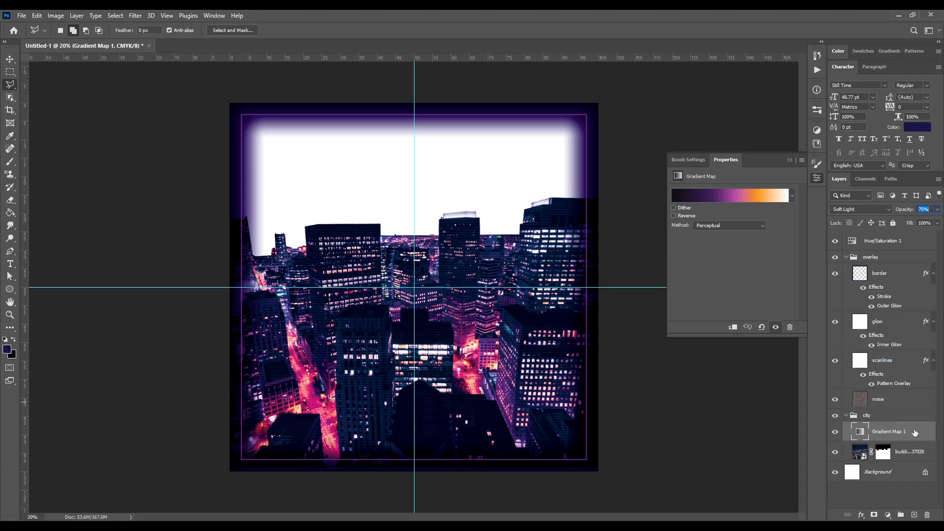
{"action": "right_click", "coordinate": [915, 431]}
{"action": "left_click", "coordinate": [855, 294]}
Create a new group directly above the Background layer and name it "sky"
{"action": "left_click", "coordinate": [877, 472]}
{"action": "key", "text": "v"}
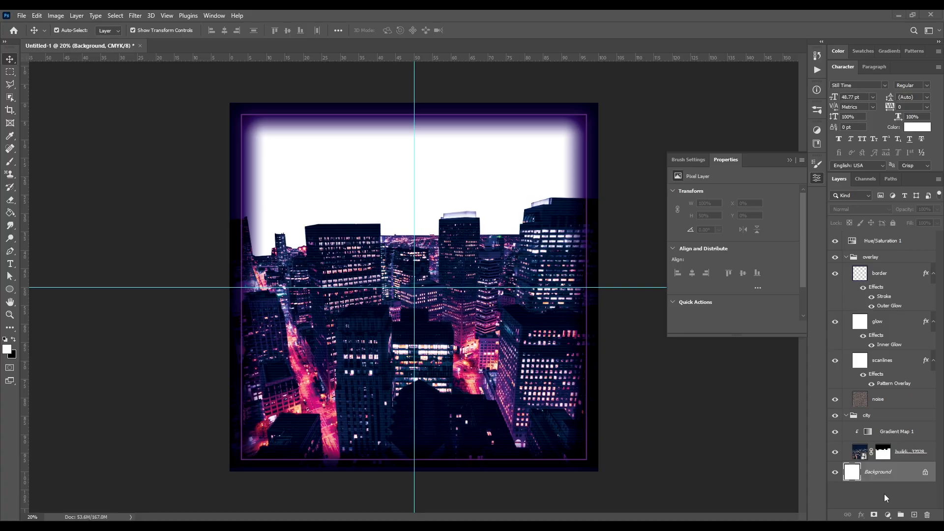
{"action": "left_click", "coordinate": [901, 515]}
{"action": "double_click", "coordinate": [881, 468]}
{"action": "type", "text": "sky"}
{"action": "key", "text": "Return"}
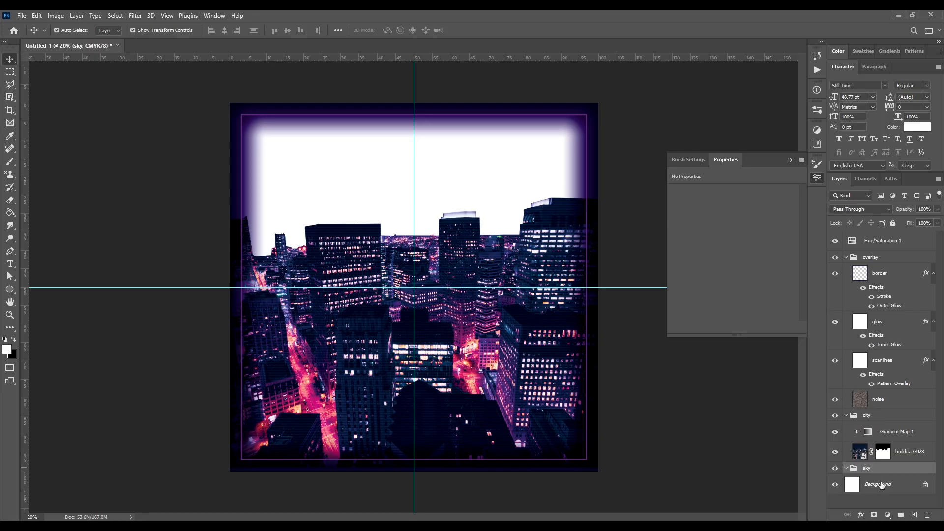
Add a new layer in the sky group, select the upper half of the canvas down to the horizontal guide, and fill it white
{"action": "left_click", "coordinate": [914, 515]}
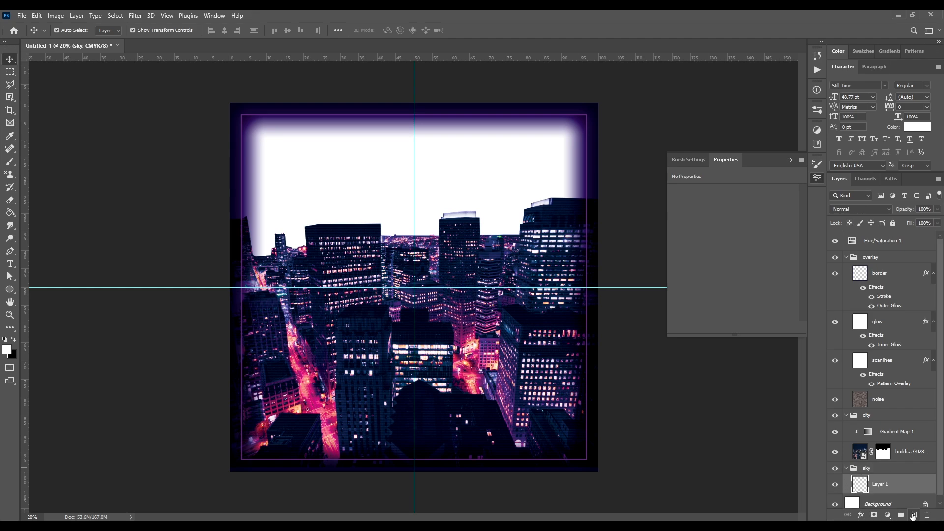
{"action": "left_click", "coordinate": [10, 73]}
{"action": "left_click_drag", "start_coordinate": [230, 103], "coordinate": [656, 285]}
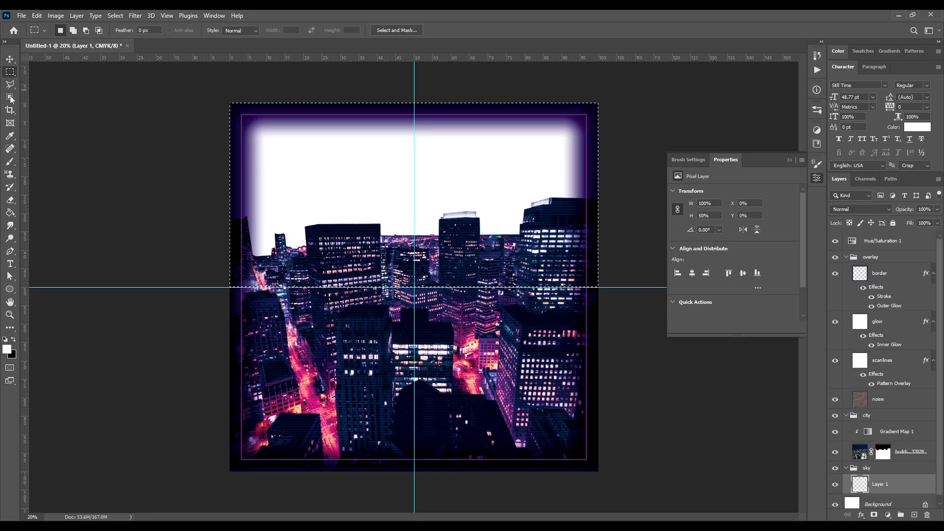
{"action": "left_click", "coordinate": [10, 212]}
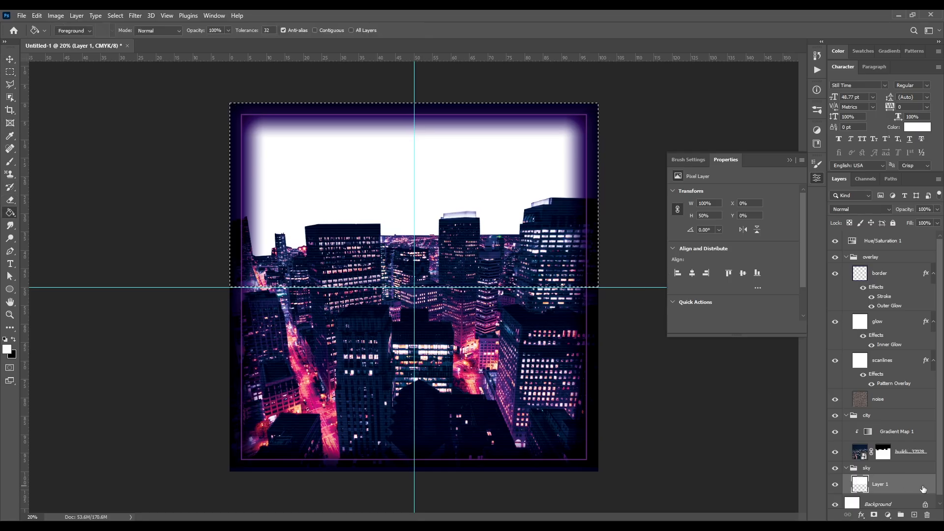
Open the Gradient Overlay effect on Layer 1 and remove the gradient's middle color stops
{"action": "double_click", "coordinate": [920, 488]}
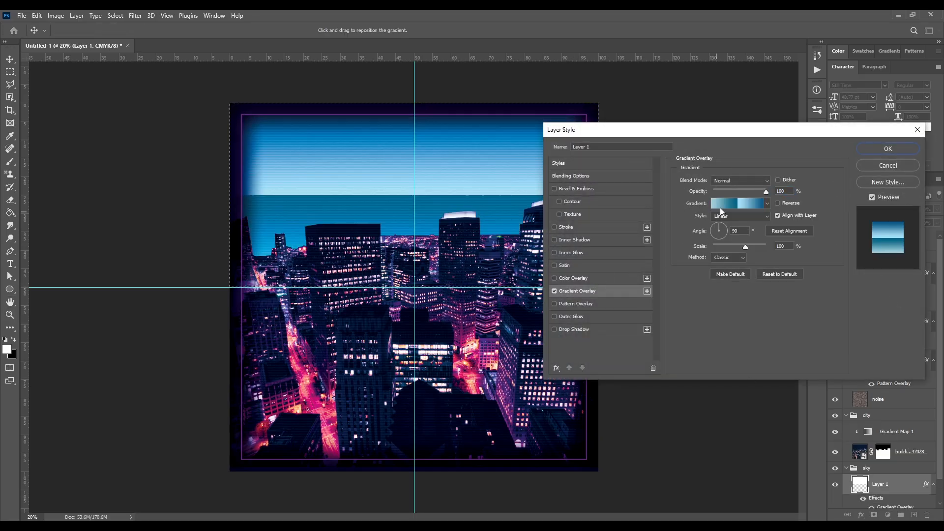
{"action": "left_click", "coordinate": [721, 210]}
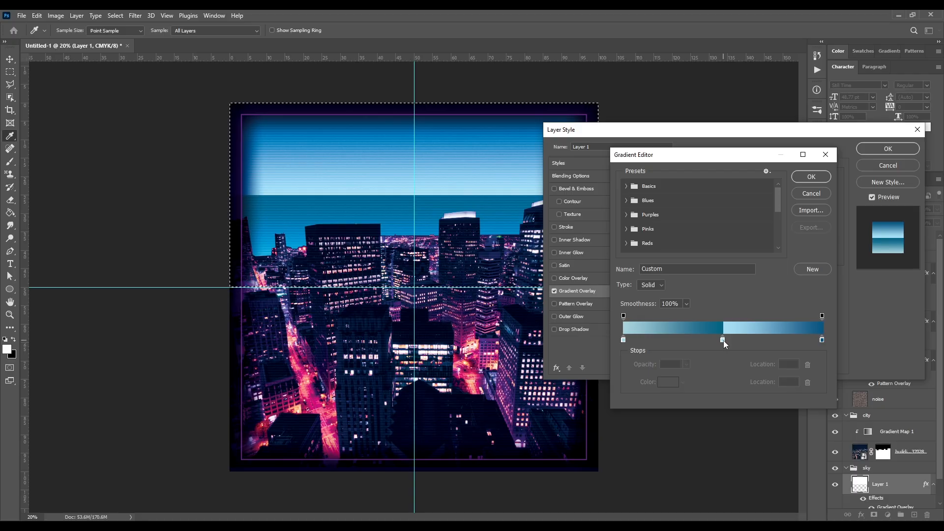
{"action": "left_click_drag", "start_coordinate": [723, 340], "coordinate": [726, 419]}
{"action": "left_click_drag", "start_coordinate": [723, 340], "coordinate": [726, 399]}
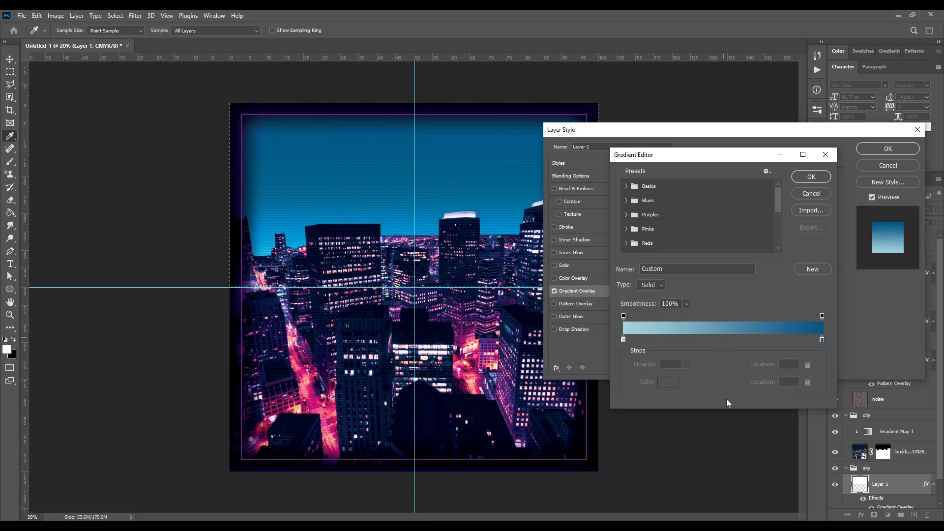
Set the gradient's color stop at location 0 to dark magenta, RGB 104, 14, 60
{"action": "left_click", "coordinate": [624, 339]}
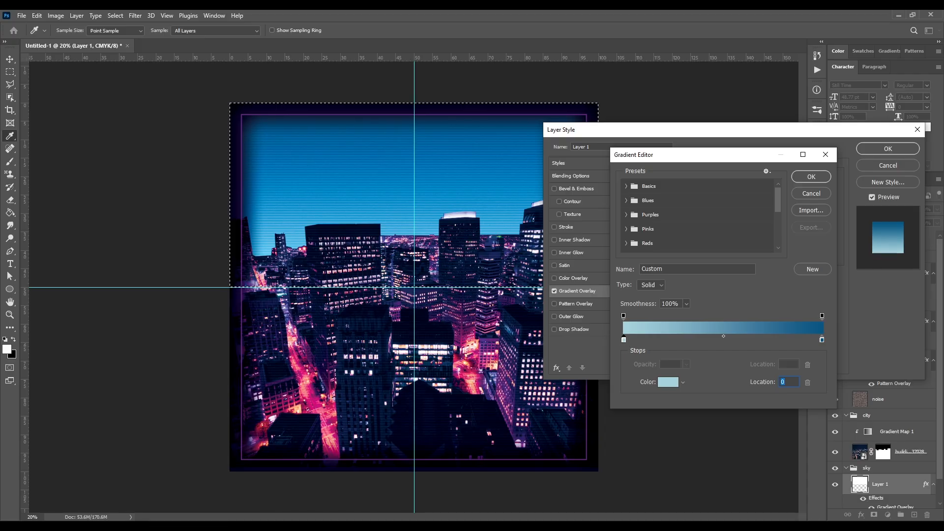
{"action": "key", "text": "alt+Tab"}
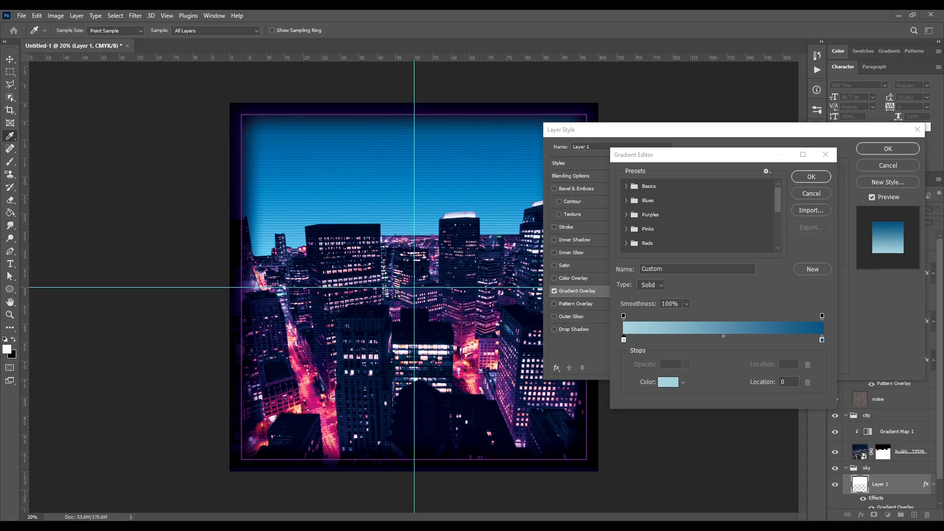
{"action": "left_click", "coordinate": [667, 381]}
{"action": "double_click", "coordinate": [688, 493]}
{"action": "key", "text": "ctrl+v"}
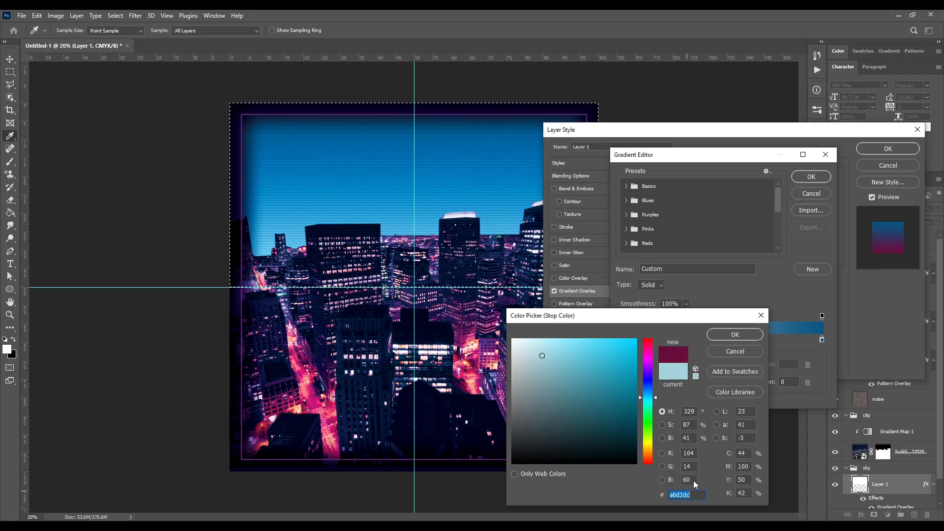
{"action": "left_click", "coordinate": [751, 337]}
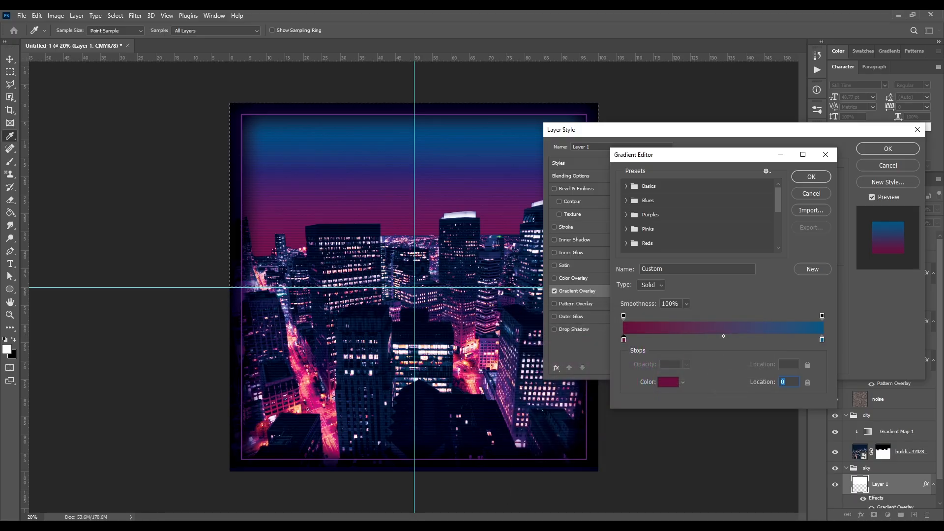
Set the gradient's color stop at location 100 to #111037 and apply the Gradient Overlay to Layer 1
{"action": "key", "text": "alt+Tab"}
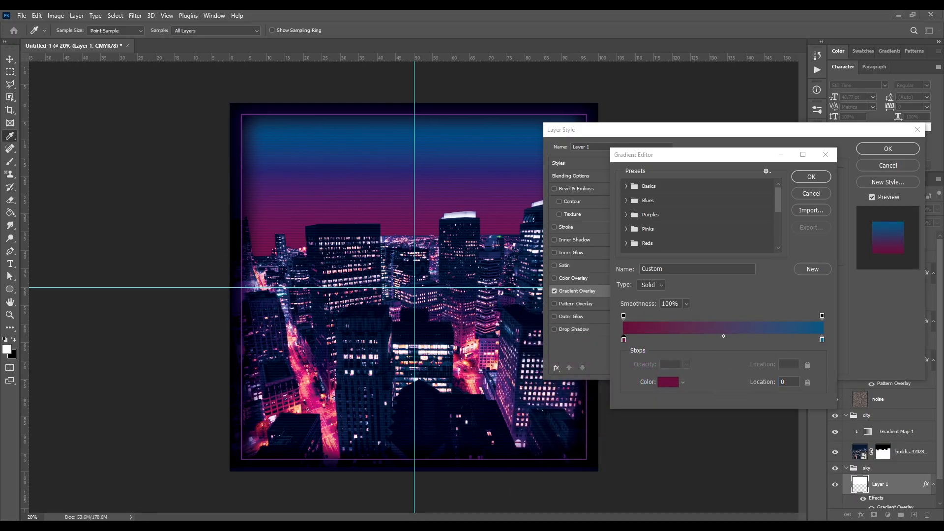
{"action": "double_click", "coordinate": [822, 340]}
{"action": "double_click", "coordinate": [695, 493]}
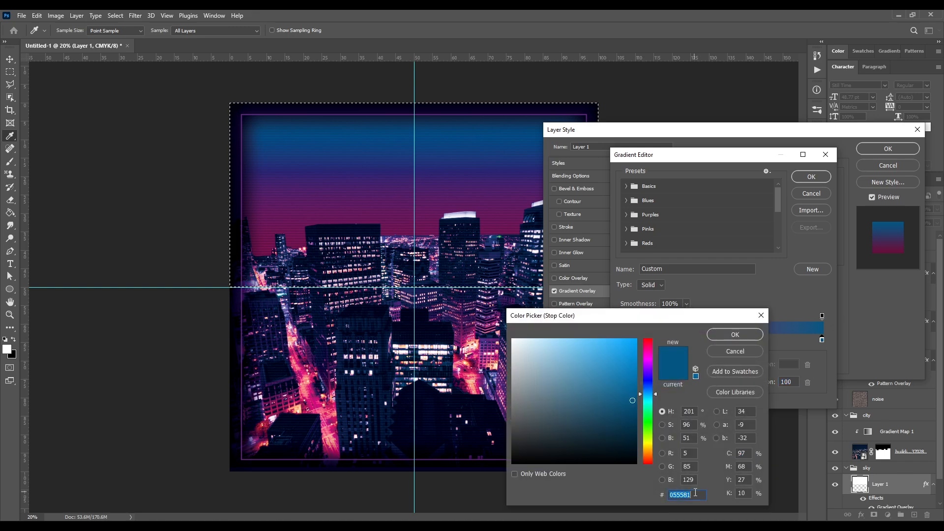
{"action": "type", "text": "111037"}
{"action": "left_click", "coordinate": [728, 335]}
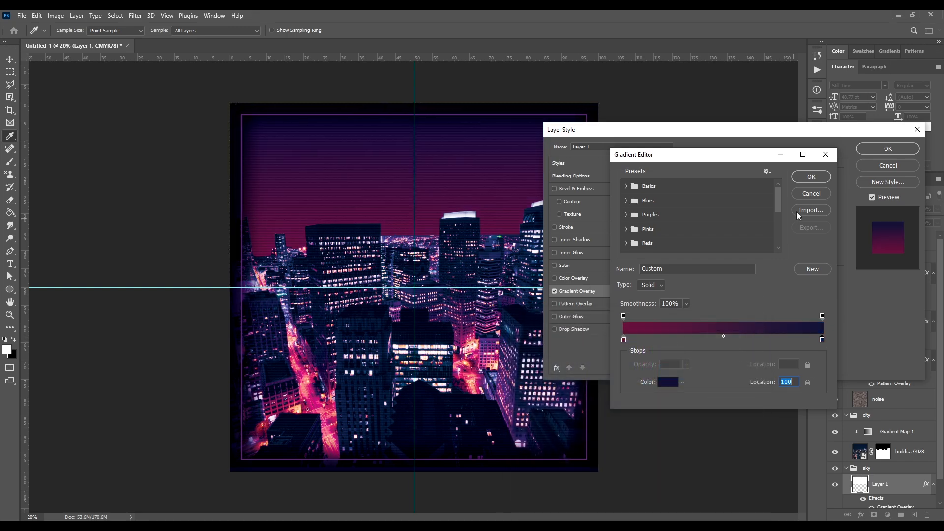
{"action": "left_click", "coordinate": [811, 176]}
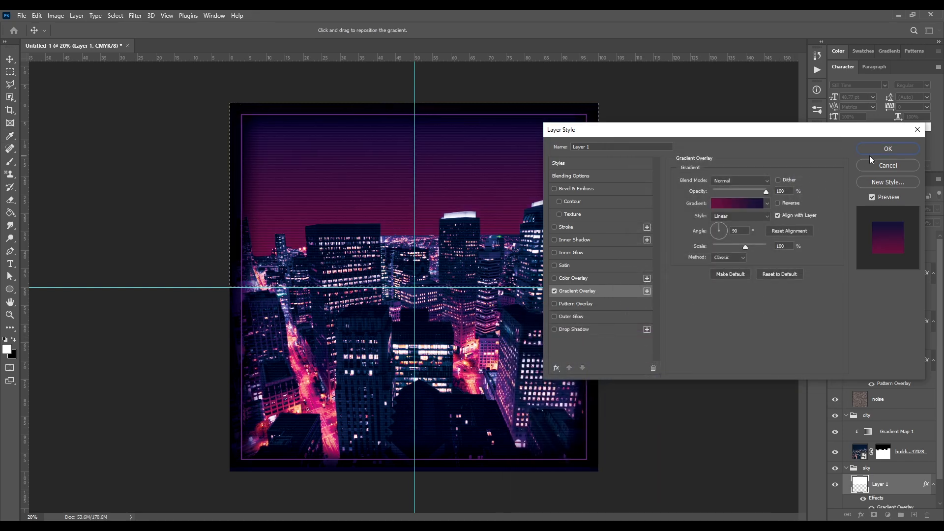
{"action": "left_click", "coordinate": [881, 149]}
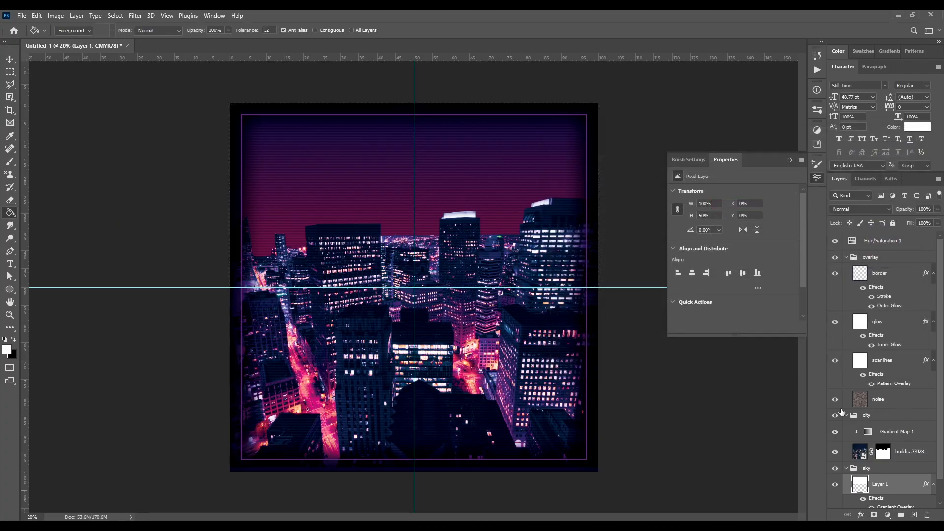
Add a new layer above Layer 1 in the sky group and set up a soft round brush of 1000 px with 0% hardness
{"action": "left_click", "coordinate": [914, 515]}
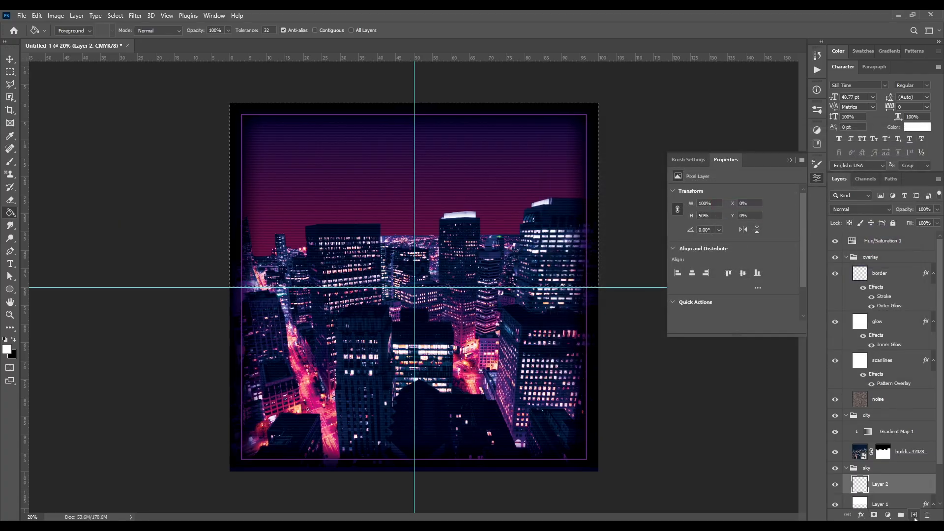
{"action": "left_click", "coordinate": [10, 161]}
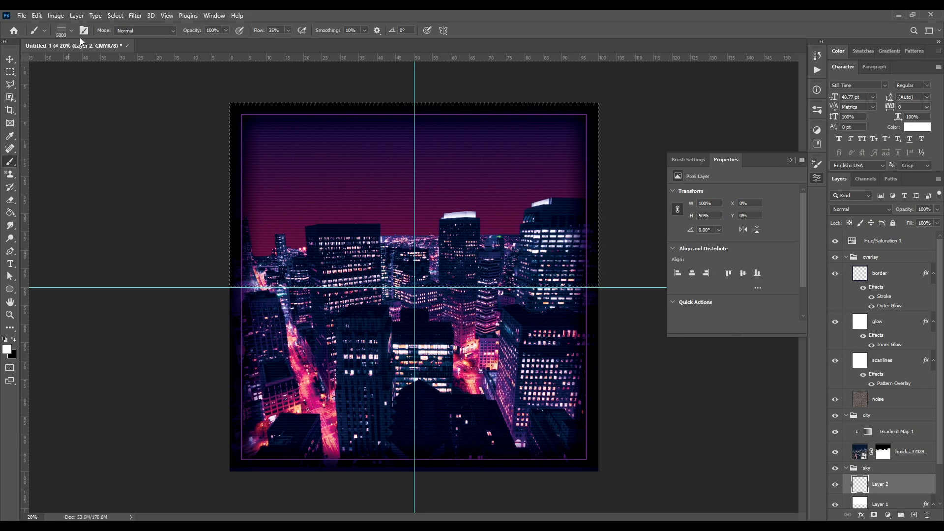
{"action": "left_click", "coordinate": [70, 30]}
{"action": "left_click", "coordinate": [36, 123]}
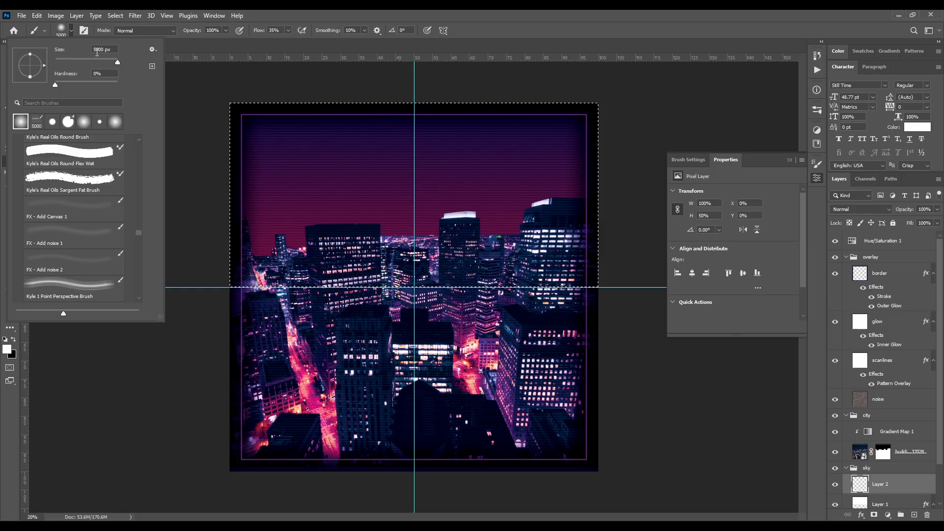
{"action": "type", "text": "1"}
{"action": "key", "text": "Return"}
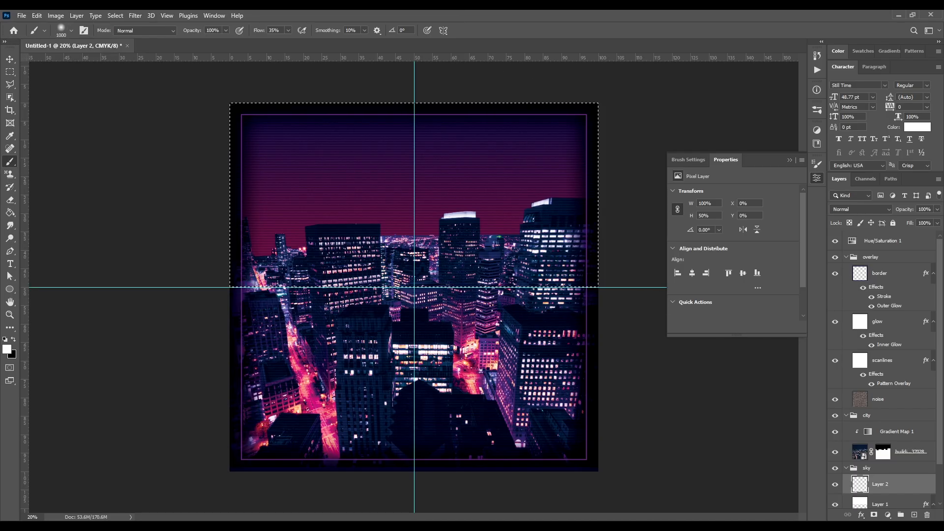
{"action": "key", "text": "ctrl+d"}
{"action": "key", "text": "ctrl+z"}
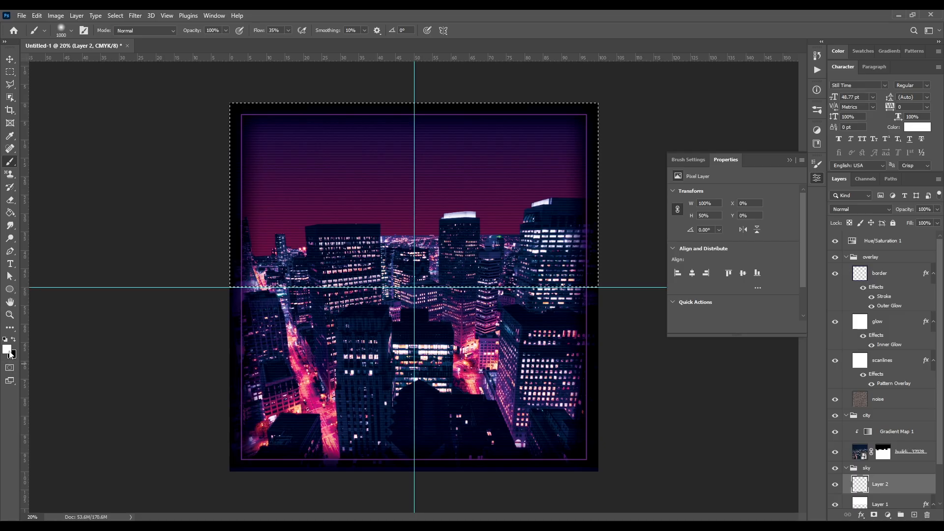
Set the foreground color to #f8951d and paint a soft orange glow along the horizon behind the buildings
{"action": "left_click", "coordinate": [7, 350]}
{"action": "double_click", "coordinate": [678, 495]}
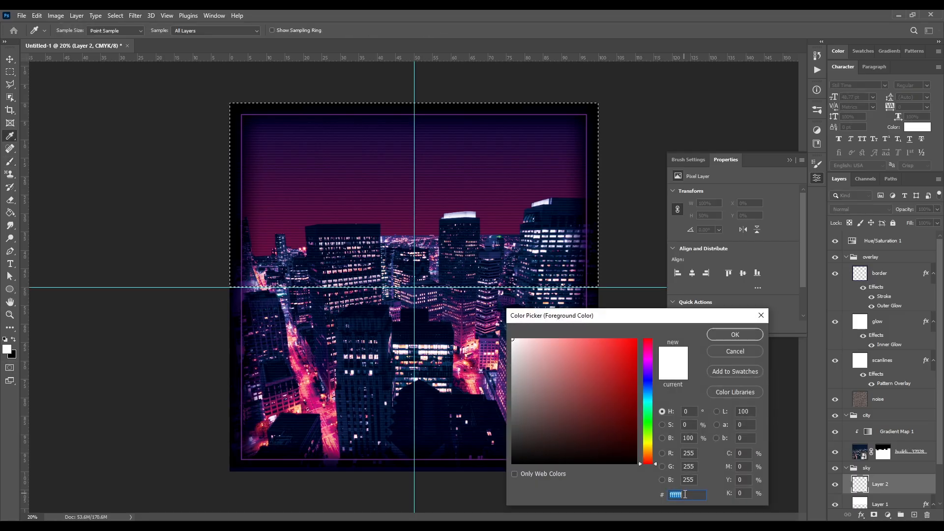
{"action": "type", "text": "f8951d"}
{"action": "left_click", "coordinate": [746, 337]}
{"action": "key", "text": "b"}
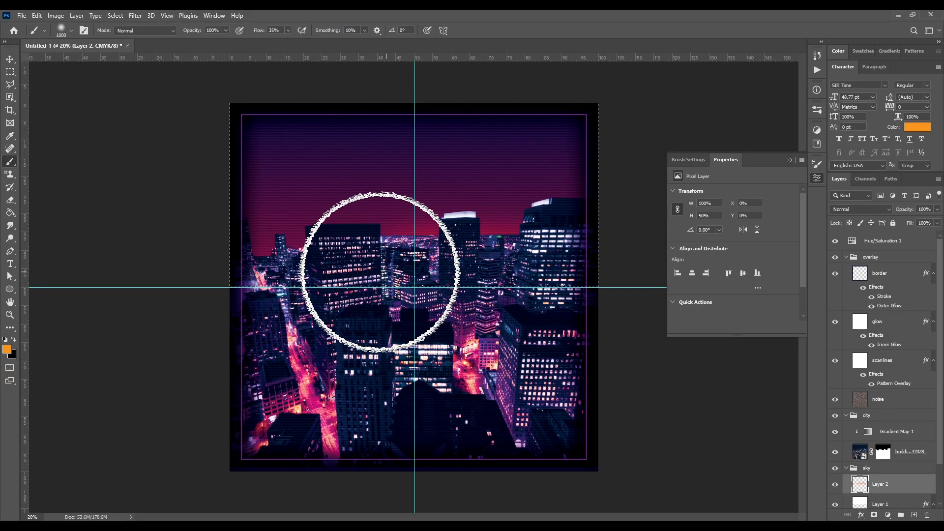
{"action": "mouse_move", "coordinate": [231, 291]}
{"action": "left_mouse_down"}
{"action": "mouse_move", "coordinate": [263, 274]}
{"action": "mouse_move", "coordinate": [372, 258]}
{"action": "mouse_move", "coordinate": [561, 259]}
{"action": "left_mouse_up"}
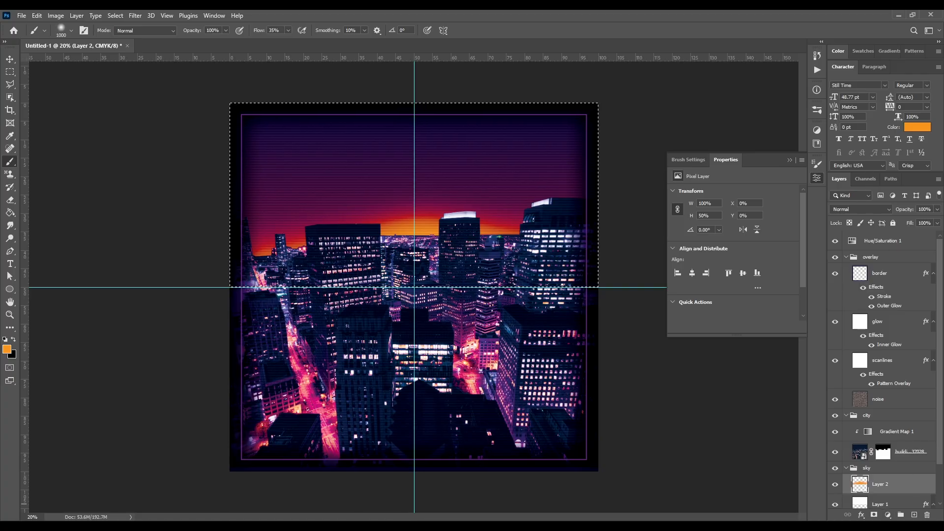
Add another new layer above the orange glow, reset the colors, and fill the selected upper half with white
{"action": "left_click", "coordinate": [915, 515]}
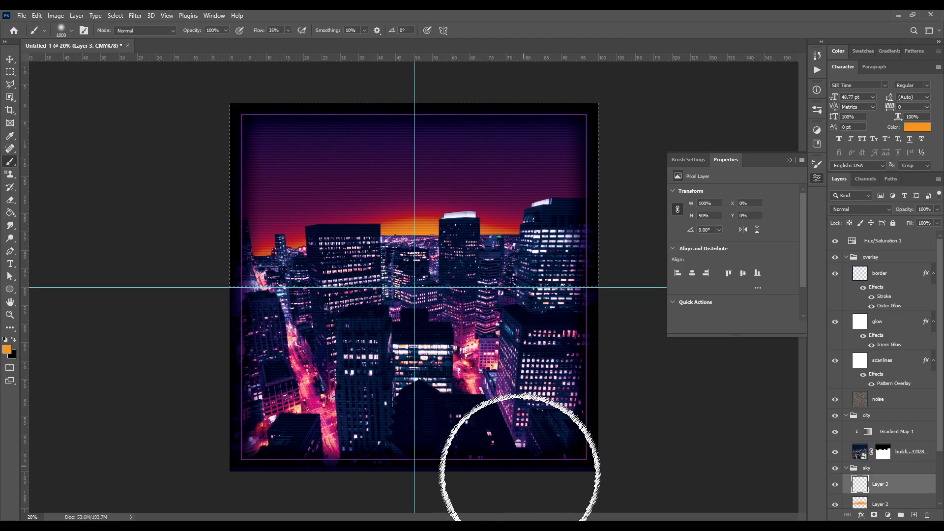
{"action": "left_click", "coordinate": [5, 339]}
{"action": "left_click", "coordinate": [14, 339]}
{"action": "left_click", "coordinate": [10, 212]}
{"action": "left_click", "coordinate": [330, 204]}
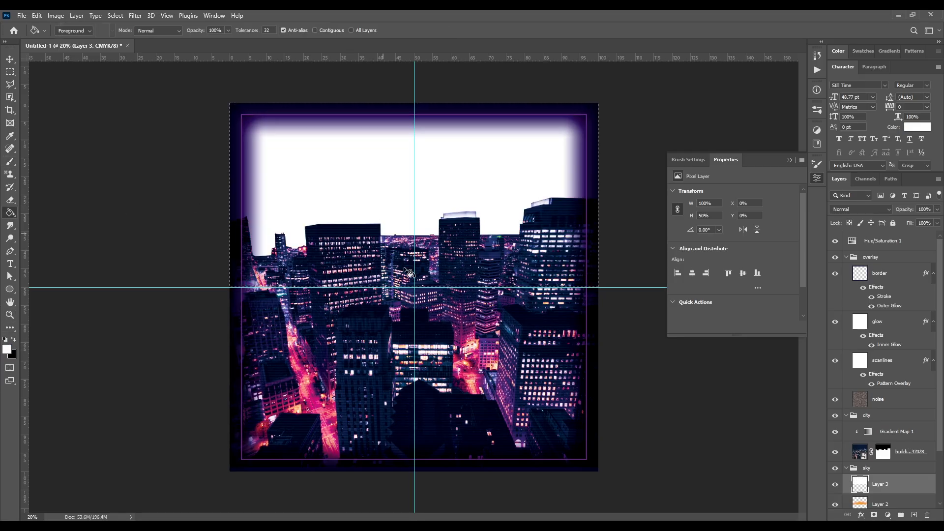
Apply Add Noise to the white layer with amount 400%, Uniform distribution and Monochromatic
{"action": "left_click", "coordinate": [135, 16]}
{"action": "mouse_move", "coordinate": [195, 172]}
{"action": "left_click", "coordinate": [280, 168]}
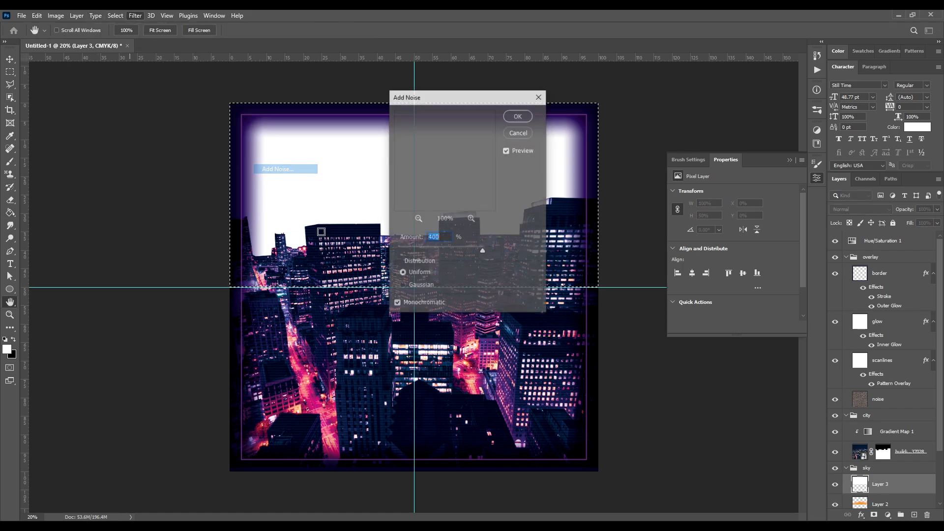
{"action": "left_click", "coordinate": [515, 117]}
Apply a Gaussian Blur with a 1.0-pixel radius to the noise in the sky group
{"action": "left_click", "coordinate": [135, 15]}
{"action": "mouse_move", "coordinate": [196, 142]}
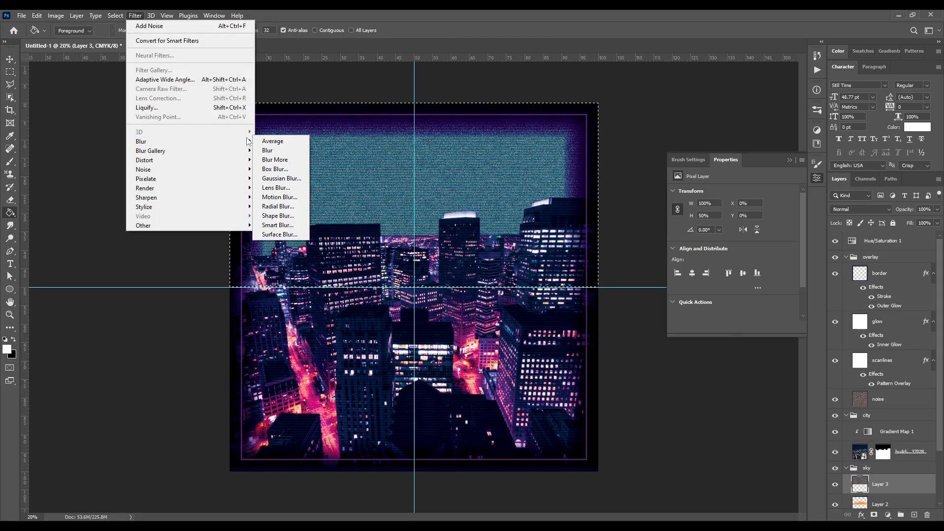
{"action": "left_click", "coordinate": [298, 180]}
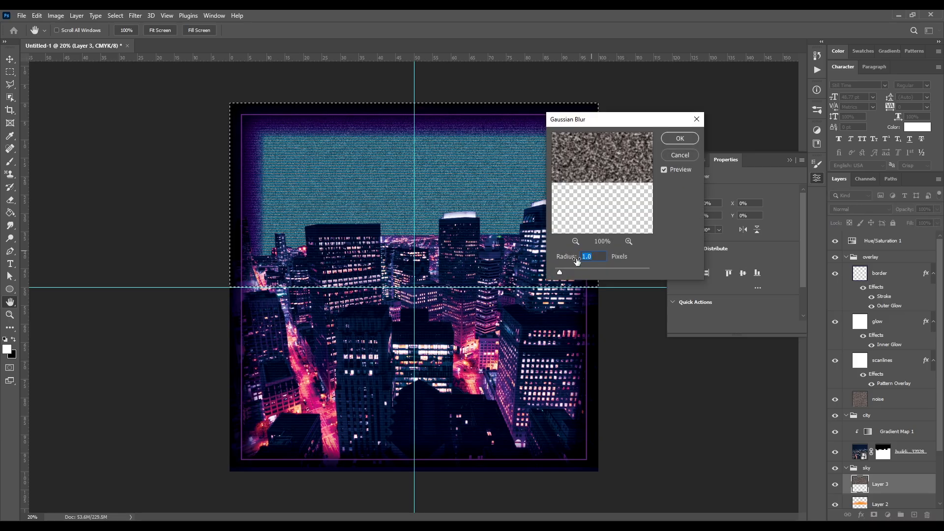
{"action": "left_click", "coordinate": [683, 137]}
Apply Levels to the blurred noise with input levels 192, 1.00 and 204 to leave sparse stars on black
{"action": "left_click", "coordinate": [56, 16]}
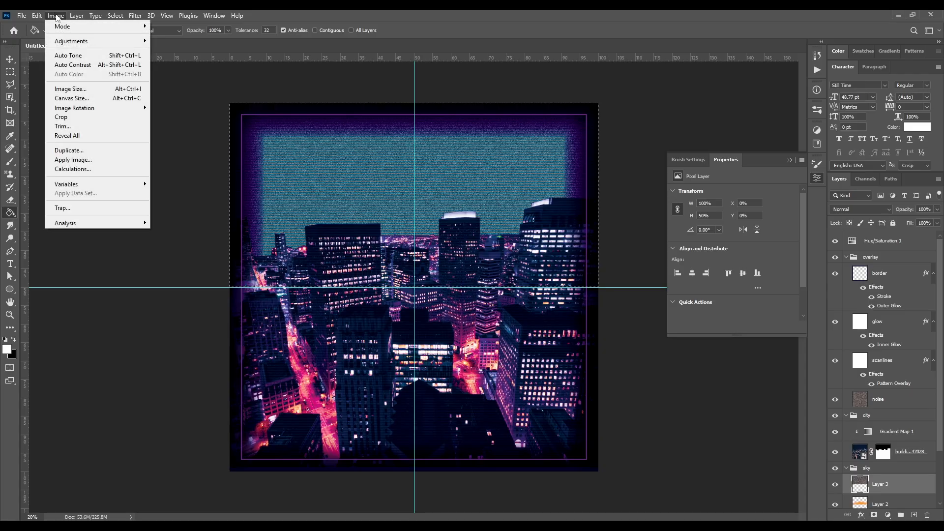
{"action": "mouse_move", "coordinate": [84, 42]}
{"action": "left_click", "coordinate": [186, 51]}
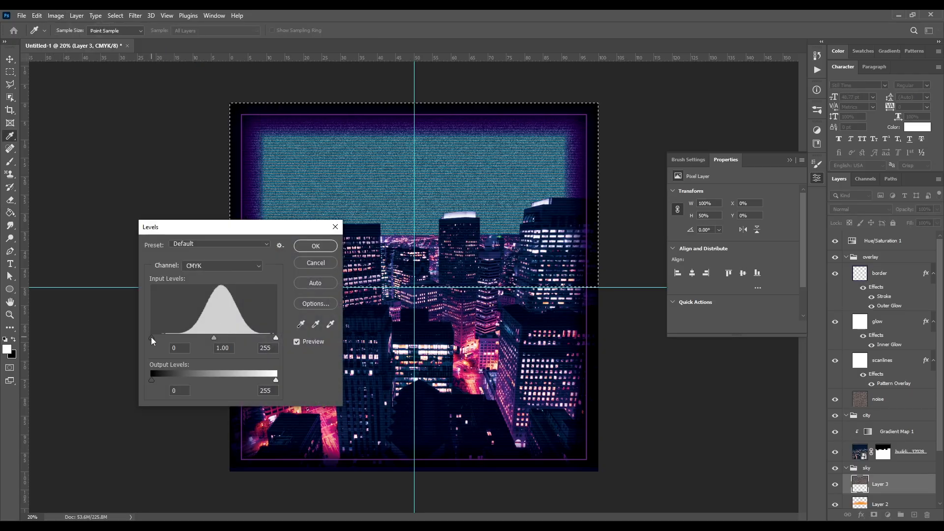
{"action": "left_click", "coordinate": [151, 338]}
{"action": "left_click", "coordinate": [276, 339]}
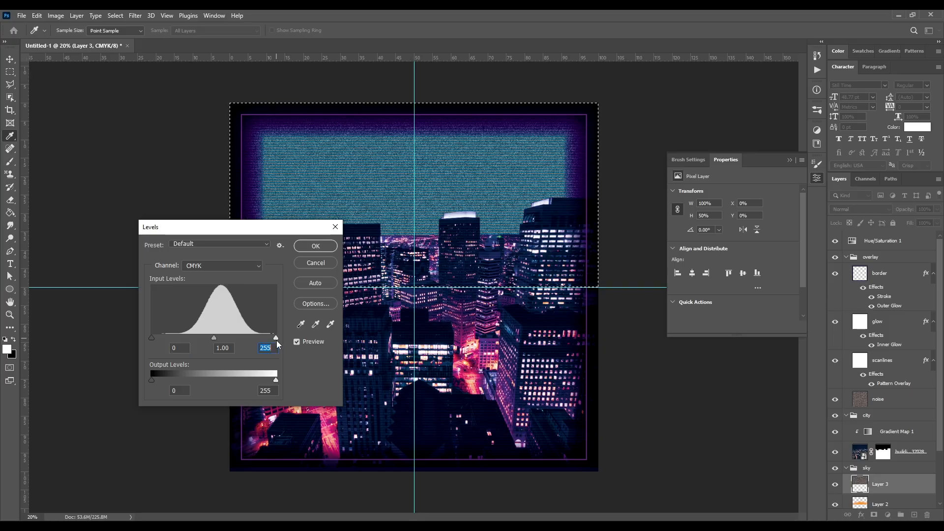
{"action": "left_click_drag", "start_coordinate": [152, 338], "coordinate": [233, 339]}
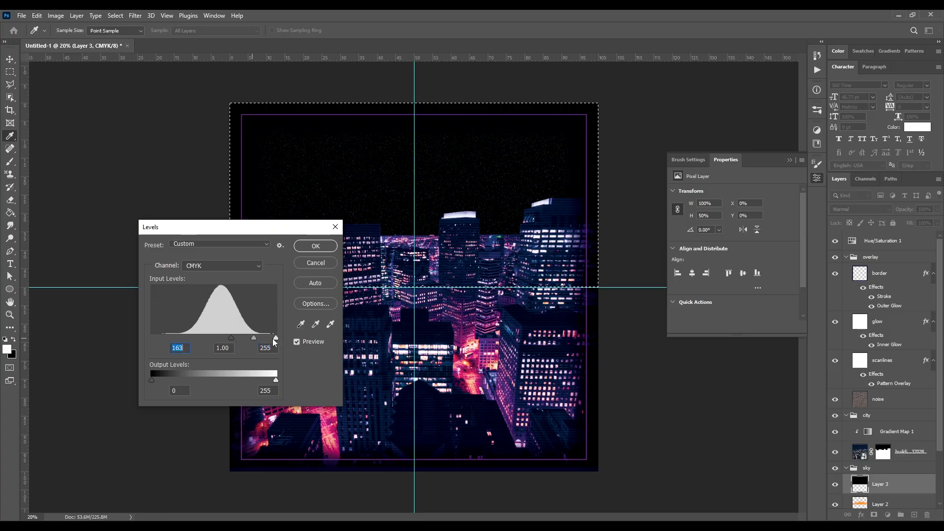
{"action": "left_click_drag", "start_coordinate": [276, 338], "coordinate": [251, 339]}
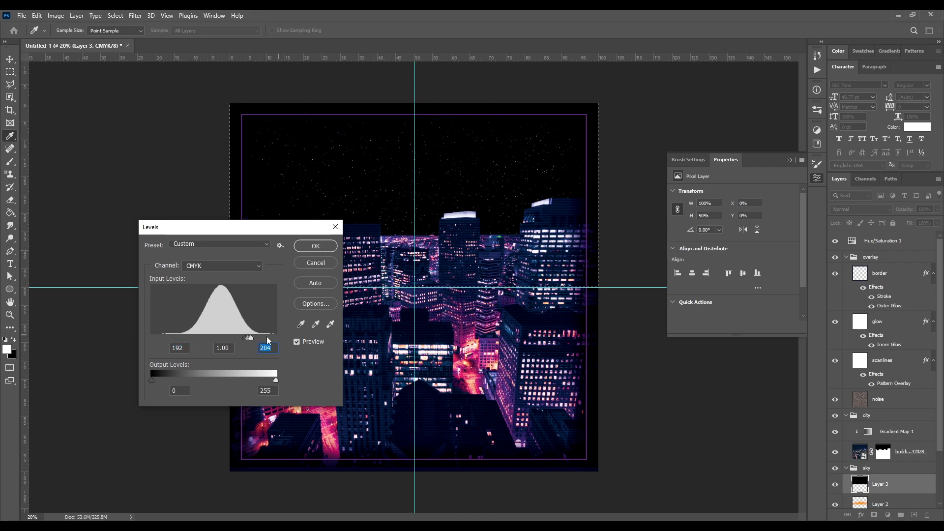
{"action": "left_click", "coordinate": [313, 247]}
Add a layer mask to the stars layer and draw a black-to-white linear gradient from the horizontal guide up to the canvas's top edge
{"action": "key", "text": "g"}
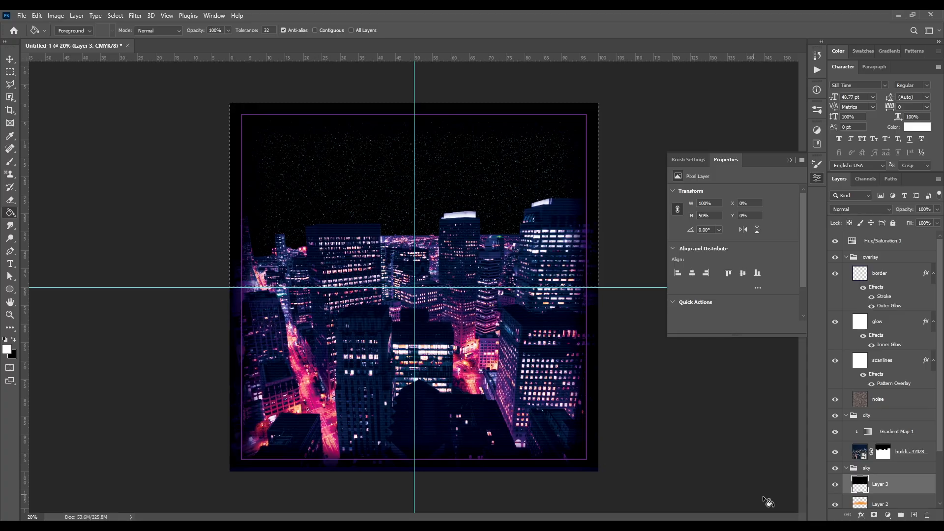
{"action": "left_click", "coordinate": [875, 515]}
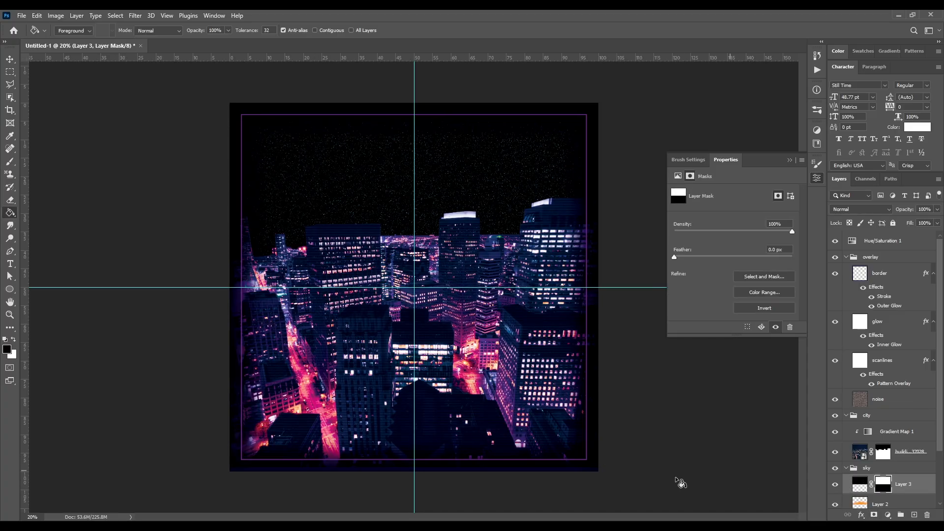
{"action": "right_click", "coordinate": [10, 215]}
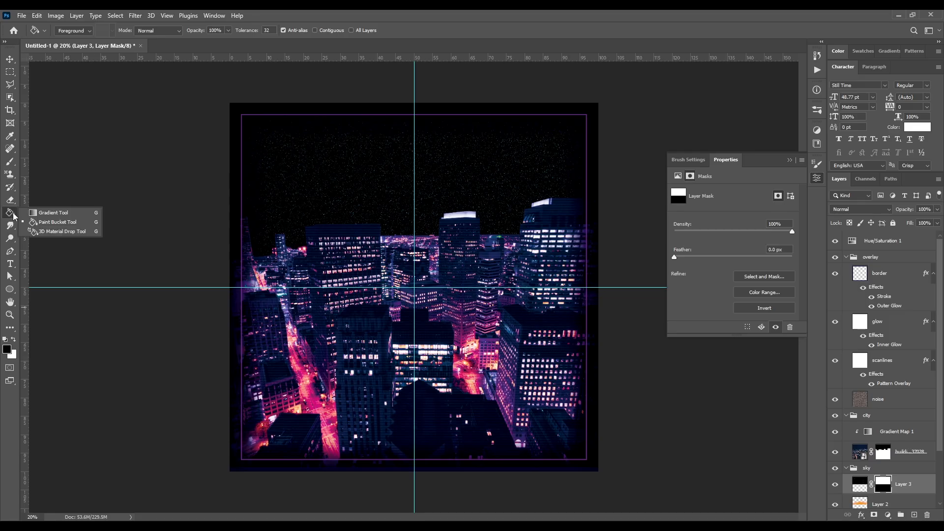
{"action": "left_click", "coordinate": [43, 213]}
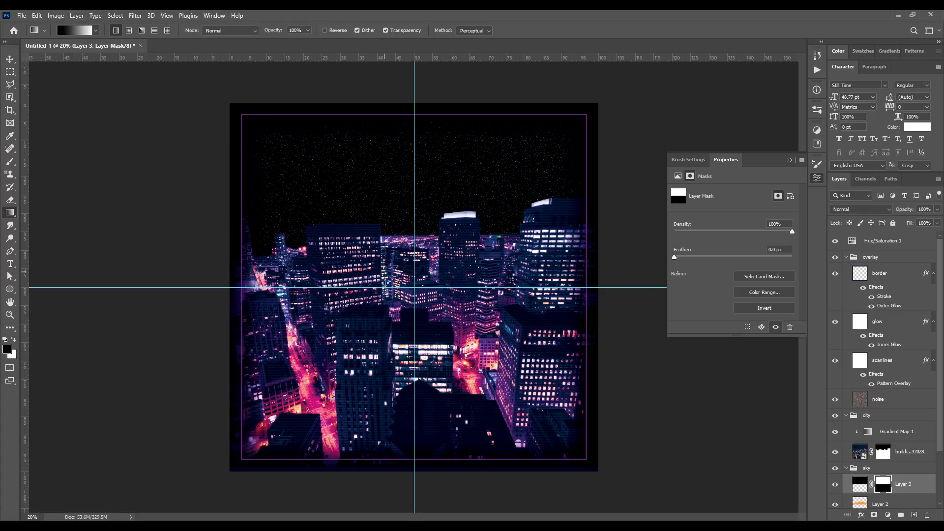
{"action": "left_click_drag", "start_coordinate": [389, 288], "coordinate": [388, 161]}
{"action": "left_click_drag", "start_coordinate": [390, 286], "coordinate": [389, 106]}
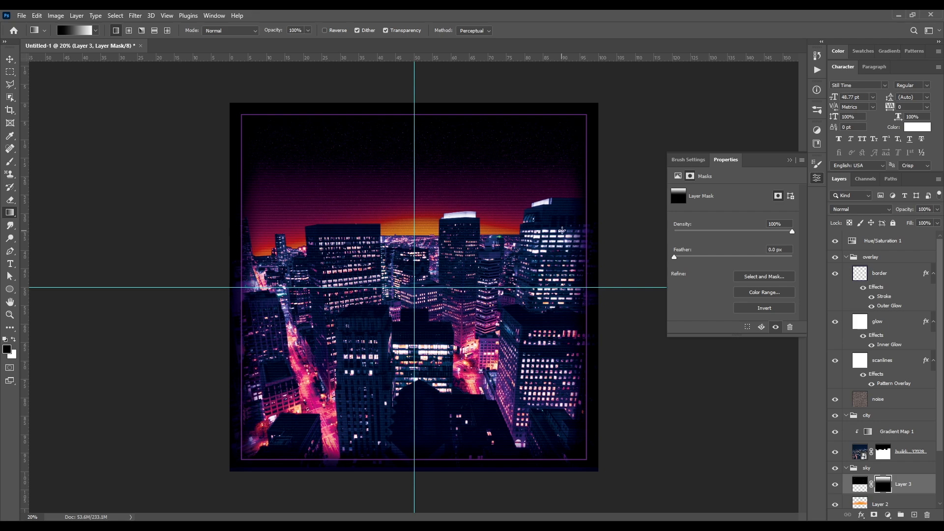
Set the stars layer's blend mode to Screen
{"action": "left_click", "coordinate": [876, 209]}
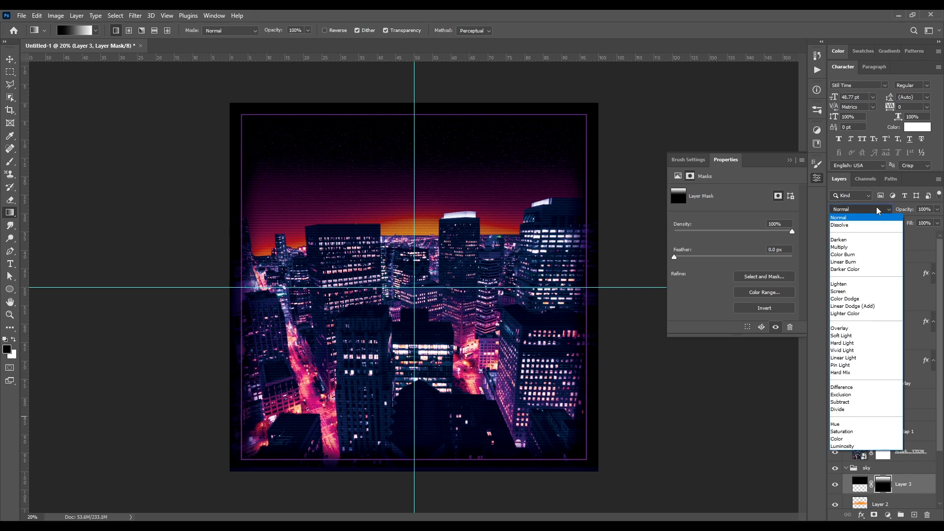
{"action": "left_click", "coordinate": [879, 293]}
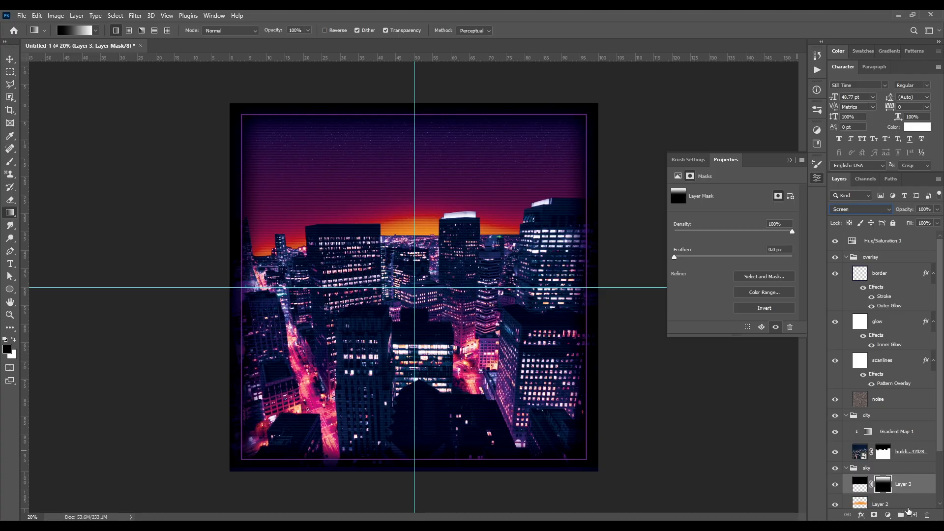
Add a new layer above the stars in the sky group and render Clouds on it with white foreground and black background
{"action": "left_click", "coordinate": [914, 515]}
{"action": "key", "text": "x"}
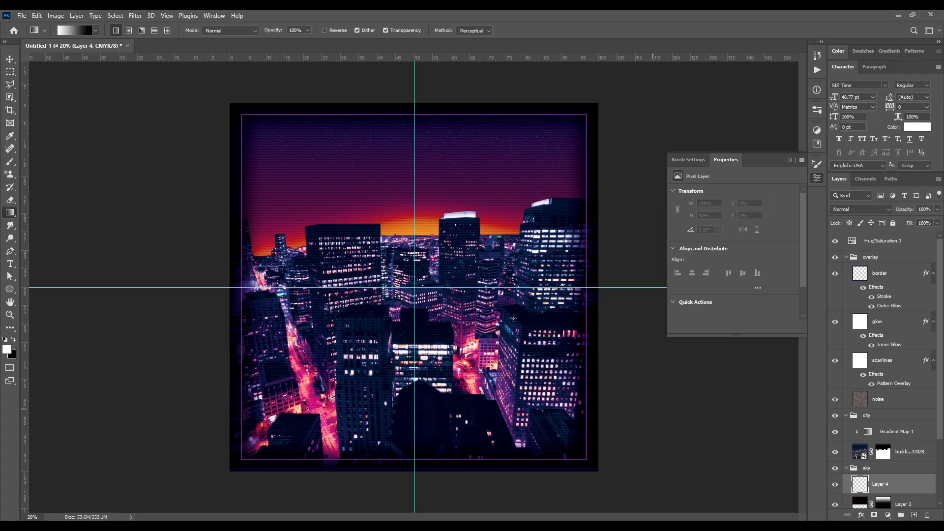
{"action": "left_click", "coordinate": [135, 17]}
{"action": "mouse_move", "coordinate": [222, 189]}
{"action": "left_click", "coordinate": [304, 222]}
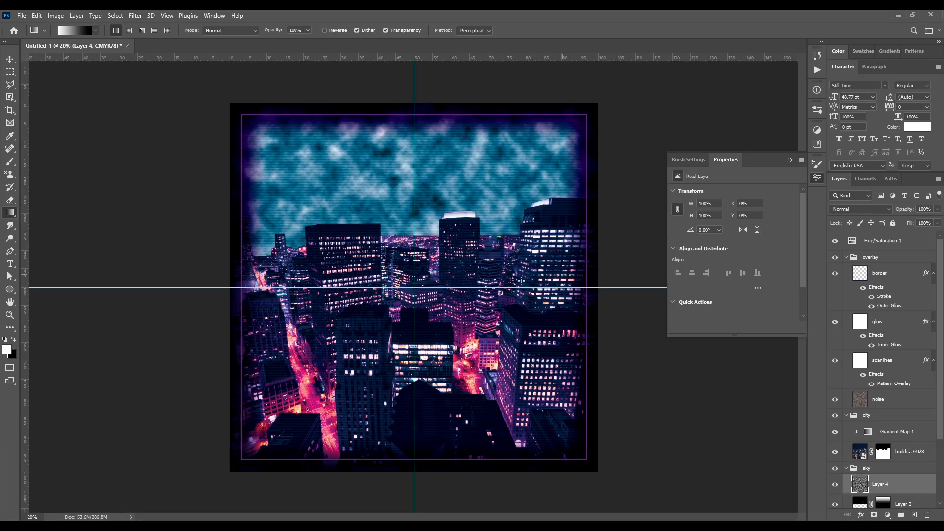
Scale the clouds layer to 400% width and 200% height with Free Transform
{"action": "key", "text": "ctrl+t"}
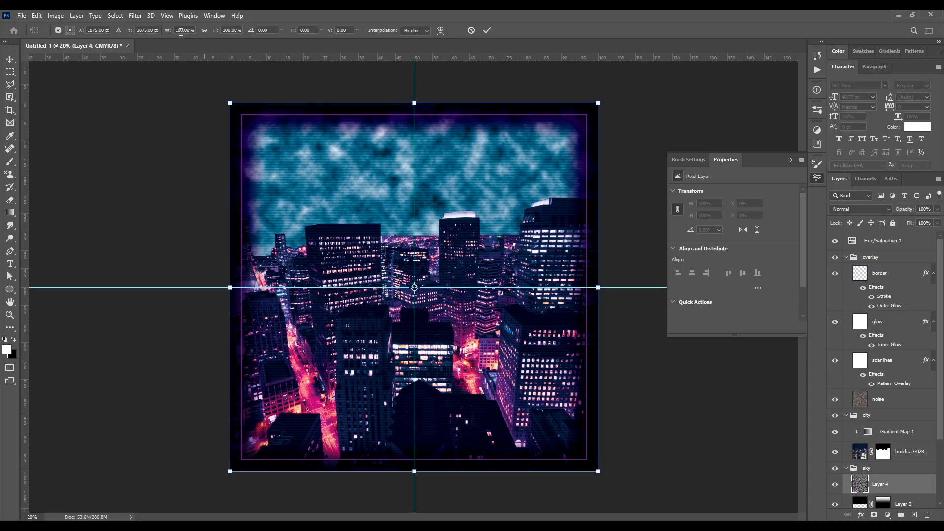
{"action": "type", "text": "300"}
{"action": "key", "text": "Return"}
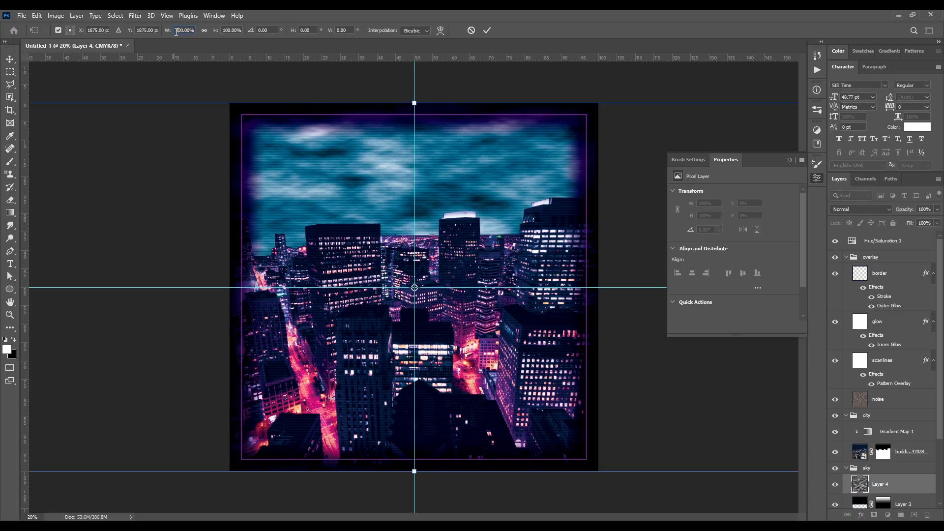
{"action": "left_click", "coordinate": [226, 30]}
{"action": "type", "text": "200"}
{"action": "key", "text": "Return"}
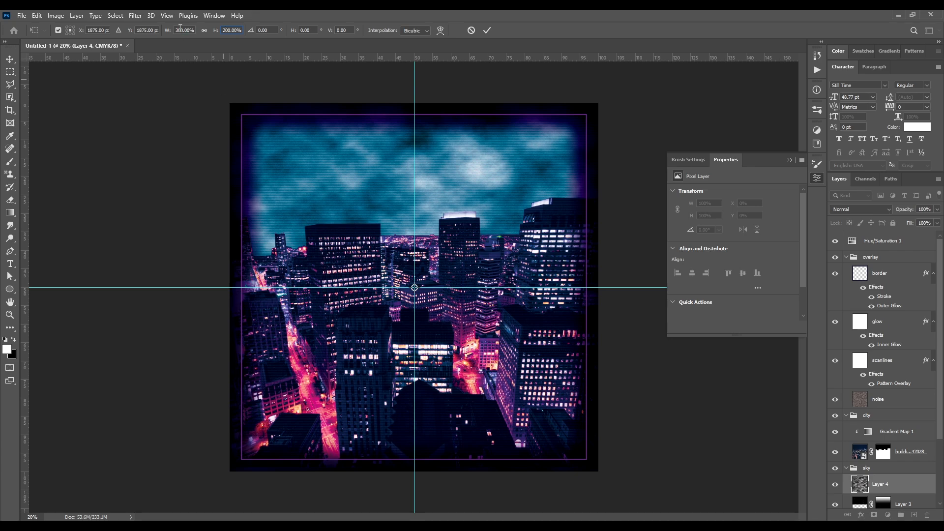
{"action": "left_click", "coordinate": [183, 30]}
{"action": "type", "text": "400"}
{"action": "key", "text": "Return"}
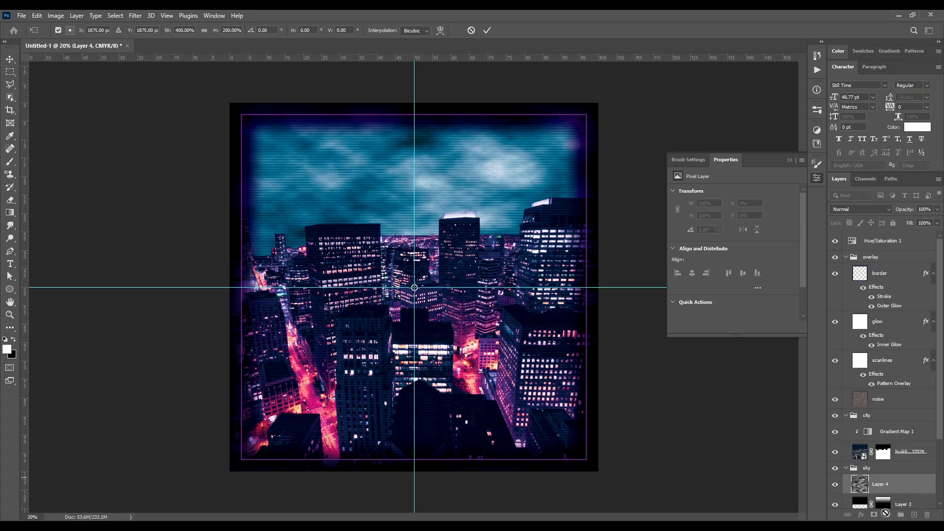
{"action": "key", "text": "Return"}
Mask the clouds layer with a black-to-white linear gradient drawn upward from the horizontal guide, and set its blend mode to Overlay
{"action": "key", "text": "g"}
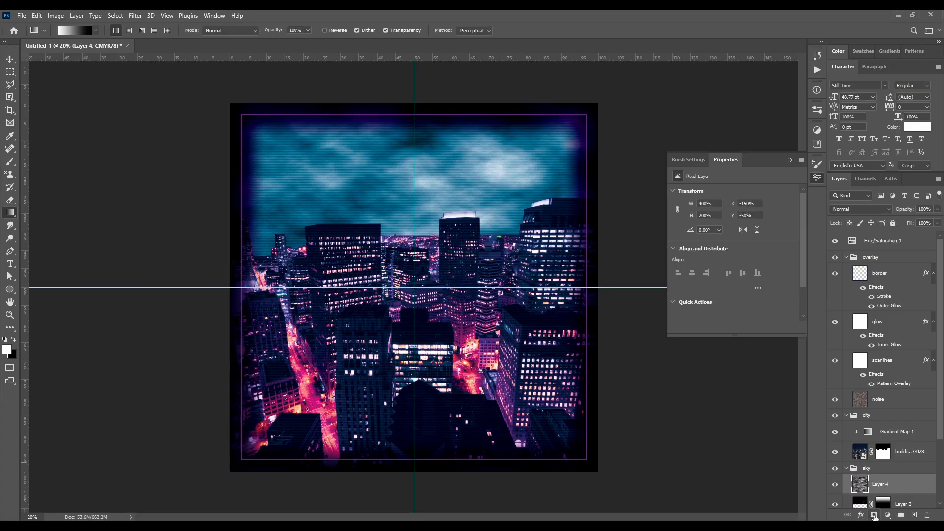
{"action": "left_click", "coordinate": [874, 515]}
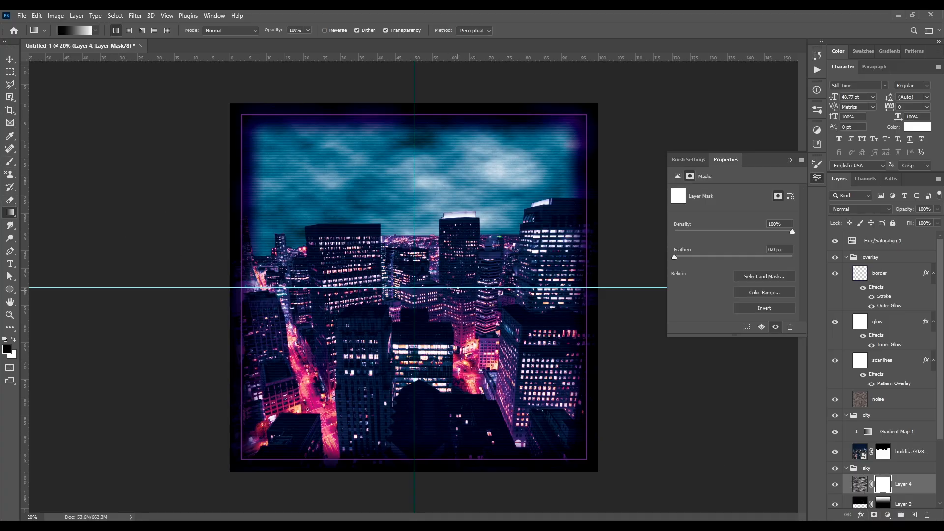
{"action": "left_click_drag", "start_coordinate": [455, 287], "coordinate": [473, 166]}
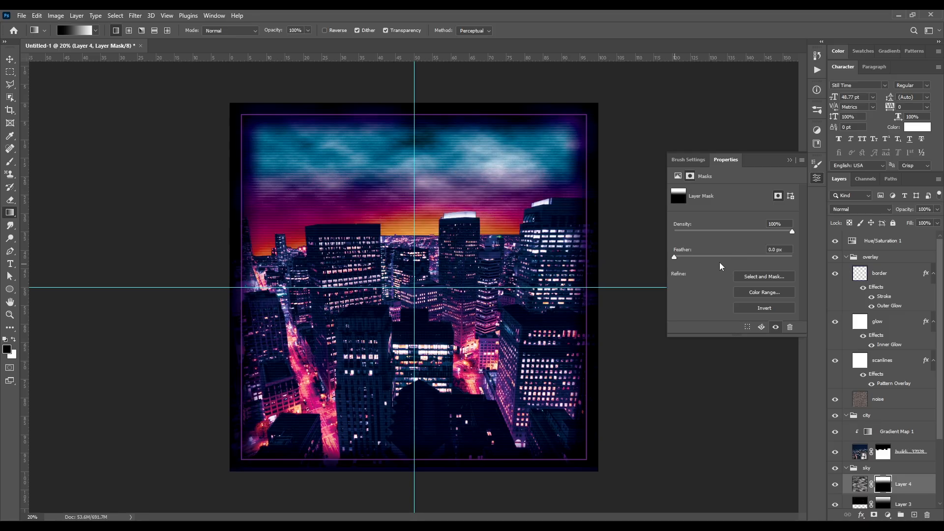
{"action": "left_click", "coordinate": [870, 210]}
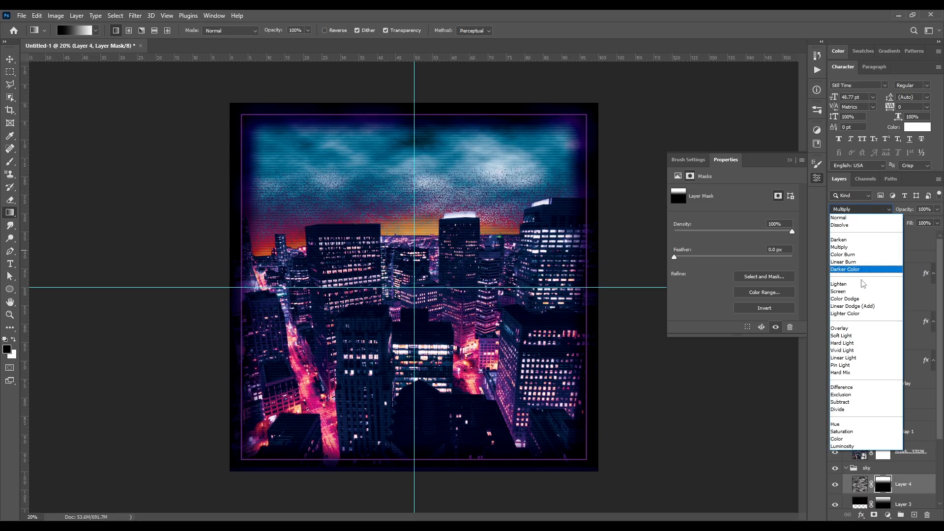
{"action": "left_click", "coordinate": [854, 329]}
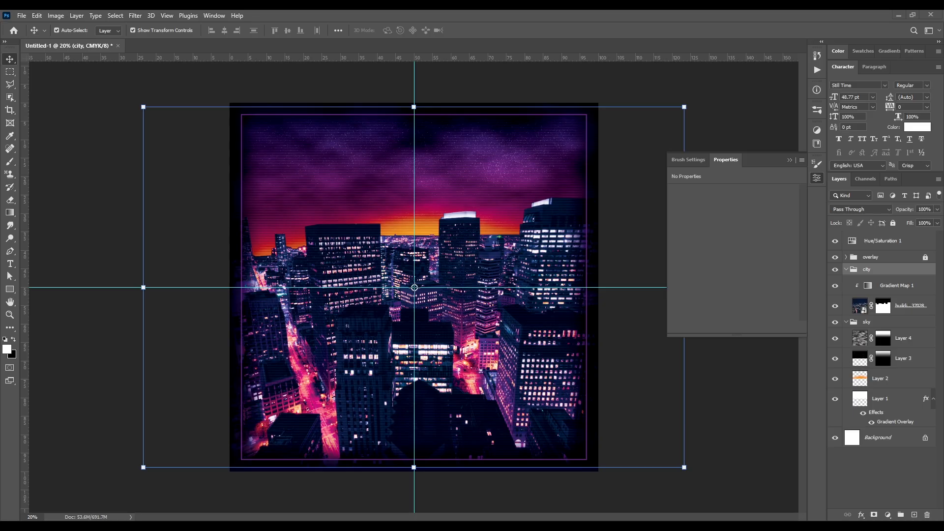
Create a new layer group named figure above the city group
{"action": "left_click", "coordinate": [901, 514]}
{"action": "double_click", "coordinate": [870, 270]}
{"action": "type", "text": "figure"}
{"action": "key", "text": "Return"}
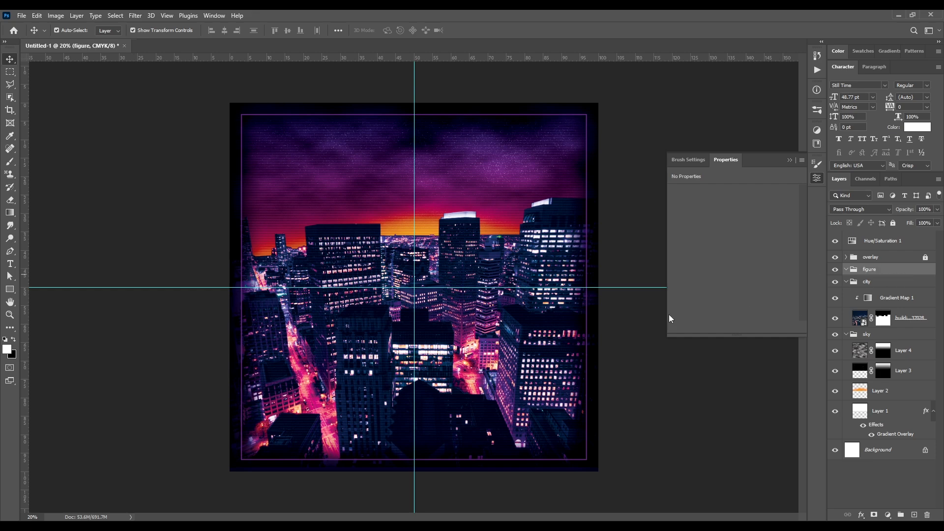
Draw a square shape about 2210 px wide in the figure group, with a white fill and no stroke
{"action": "left_click", "coordinate": [10, 289]}
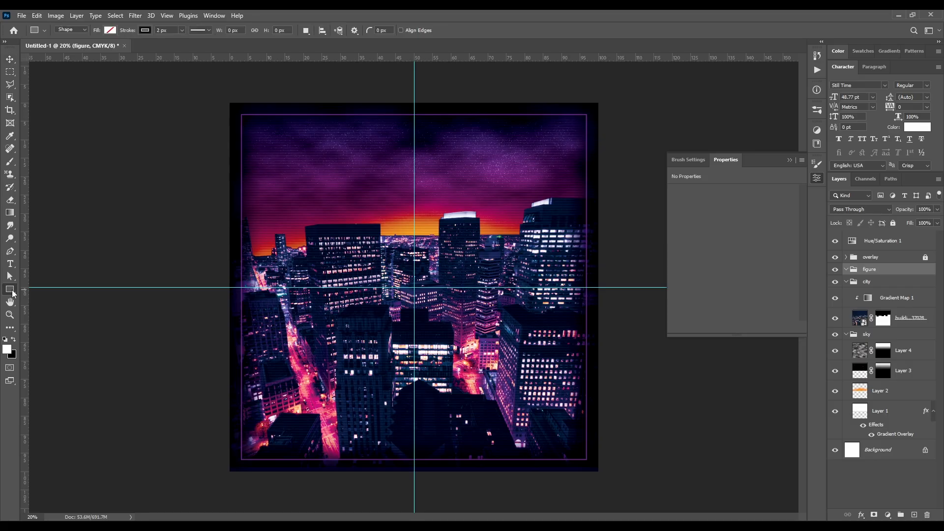
{"action": "left_click", "coordinate": [32, 289]}
{"action": "mouse_move", "coordinate": [309, 170]}
{"action": "left_mouse_down"}
{"action": "mouse_move", "coordinate": [565, 369]}
{"action": "mouse_move", "coordinate": [564, 355]}
{"action": "left_mouse_up"}
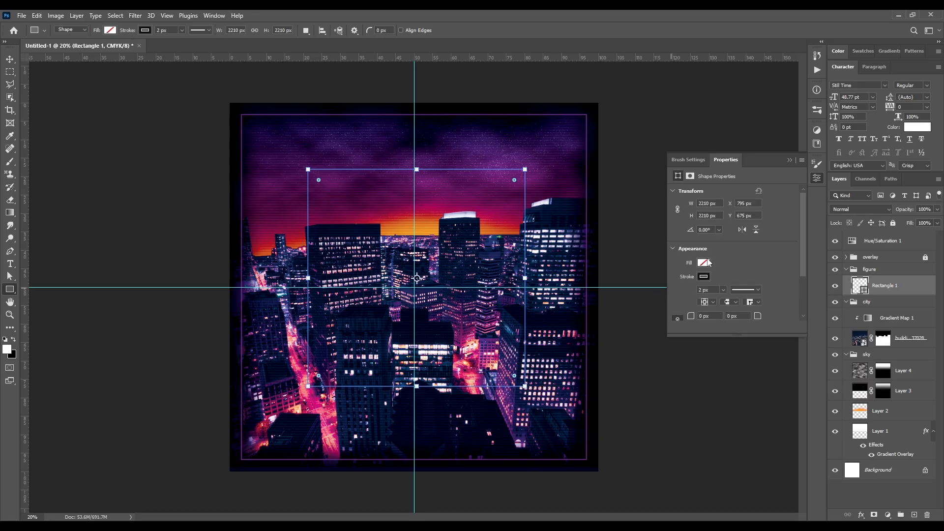
{"action": "left_click", "coordinate": [704, 264]}
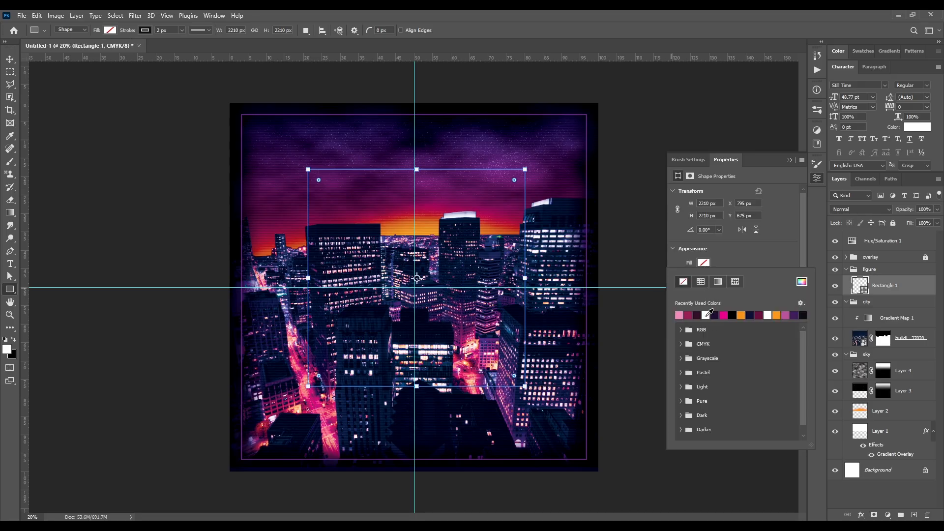
{"action": "double_click", "coordinate": [706, 315]}
{"action": "left_click", "coordinate": [704, 277]}
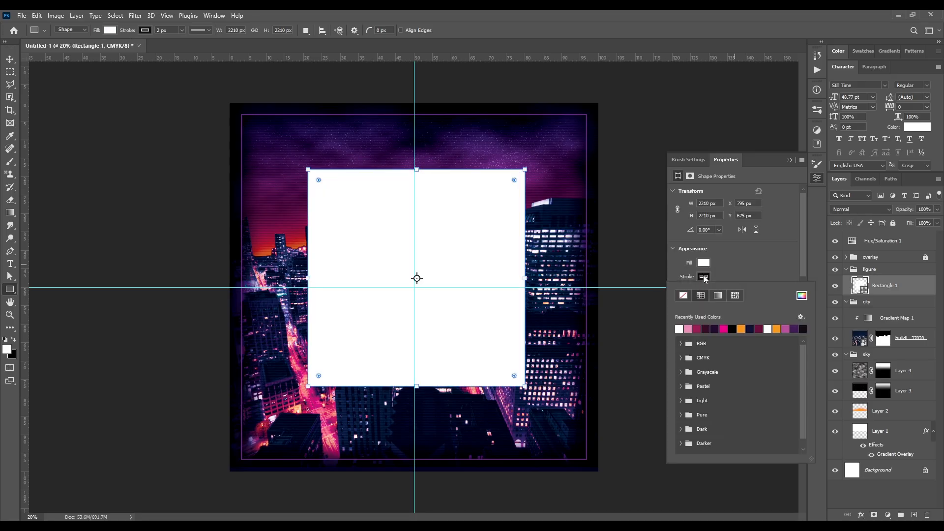
{"action": "left_click", "coordinate": [684, 296]}
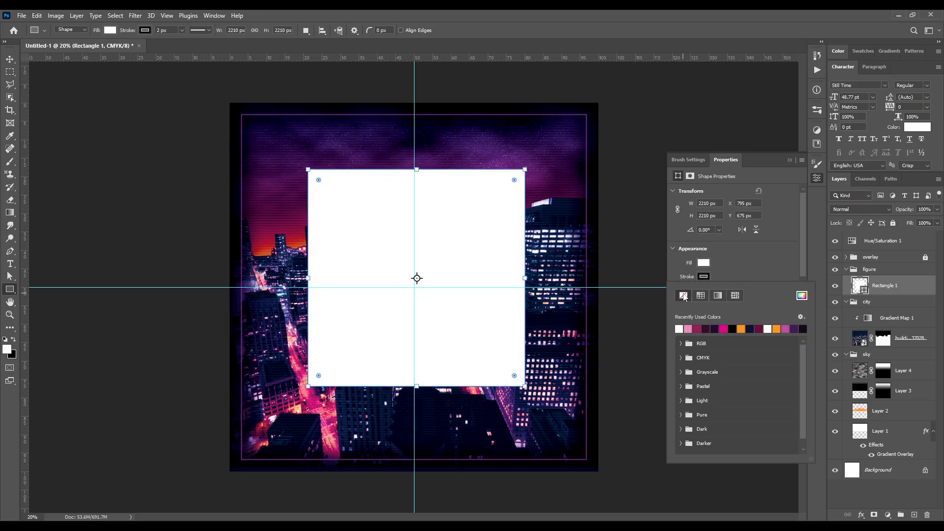
Rotate the white square 45° and centre it on the crossing of the canvas guides
{"action": "left_click", "coordinate": [9, 60]}
{"action": "left_click", "coordinate": [10, 60]}
{"action": "left_click_drag", "start_coordinate": [536, 169], "coordinate": [557, 282]}
{"action": "left_click_drag", "start_coordinate": [489, 257], "coordinate": [490, 265]}
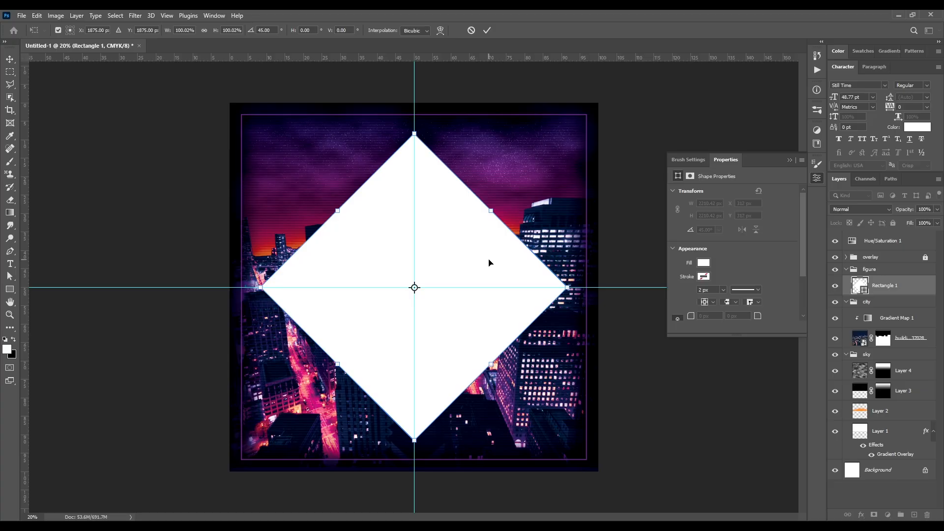
{"action": "key", "text": "Return"}
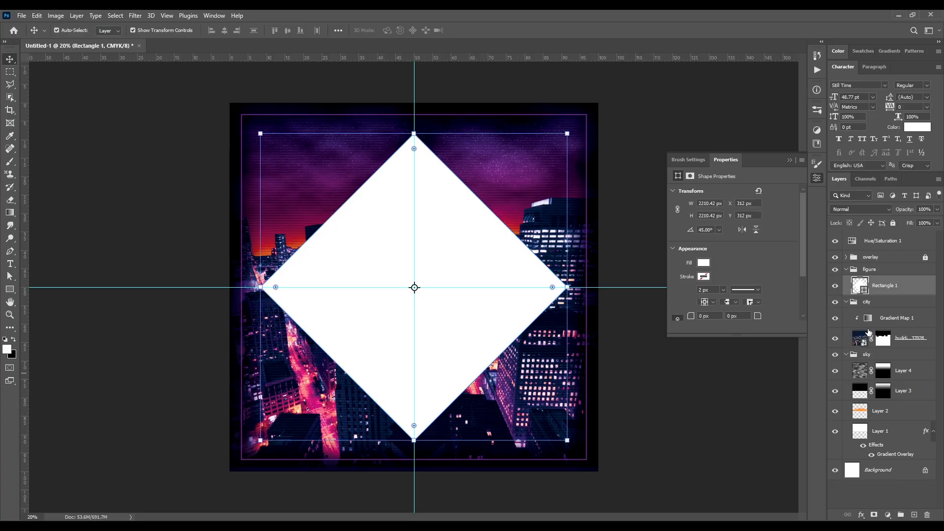
Rename the rotated square's layer as diamond
{"action": "double_click", "coordinate": [884, 286]}
{"action": "type", "text": "diamond"}
{"action": "key", "text": "Return"}
Add a 20 px inside magenta Stroke and a 250 px Multiply Inner Glow at 100% opacity in #360f2a to the diamond layer
{"action": "double_click", "coordinate": [914, 287]}
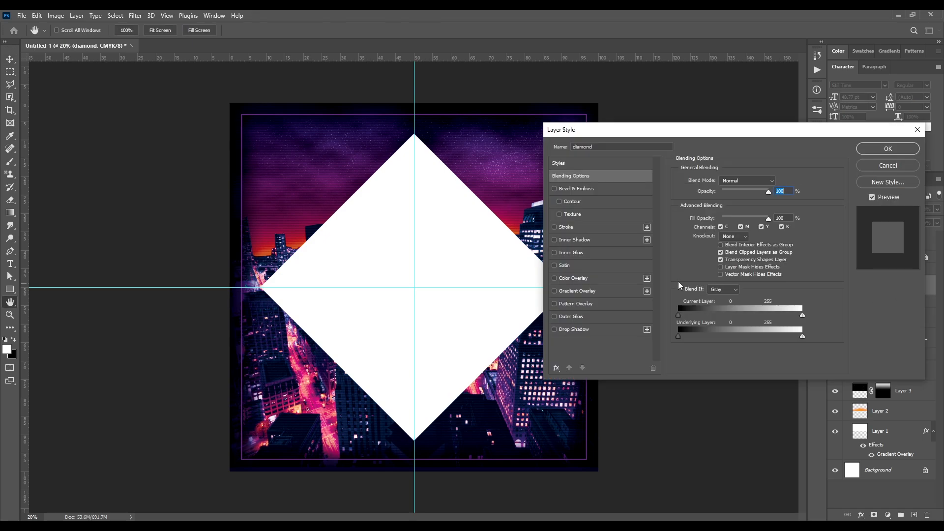
{"action": "left_click", "coordinate": [588, 226]}
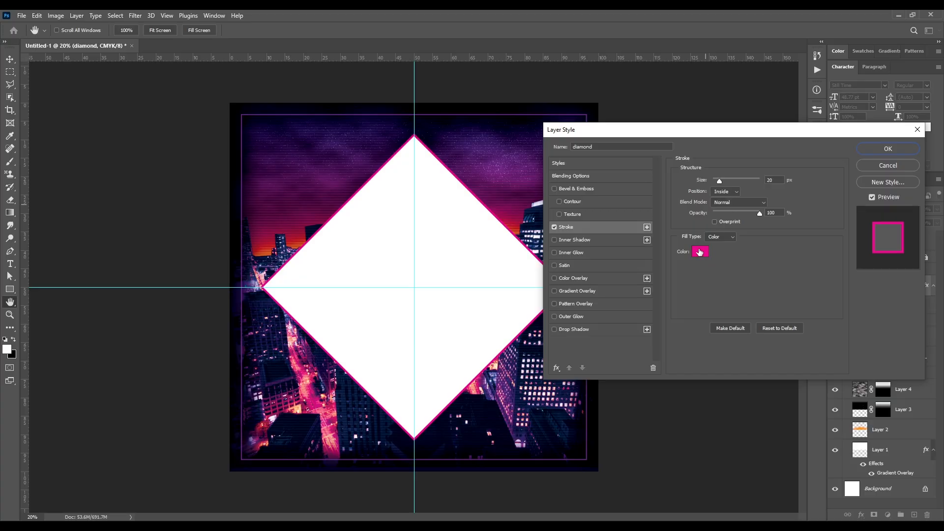
{"action": "left_click", "coordinate": [584, 253]}
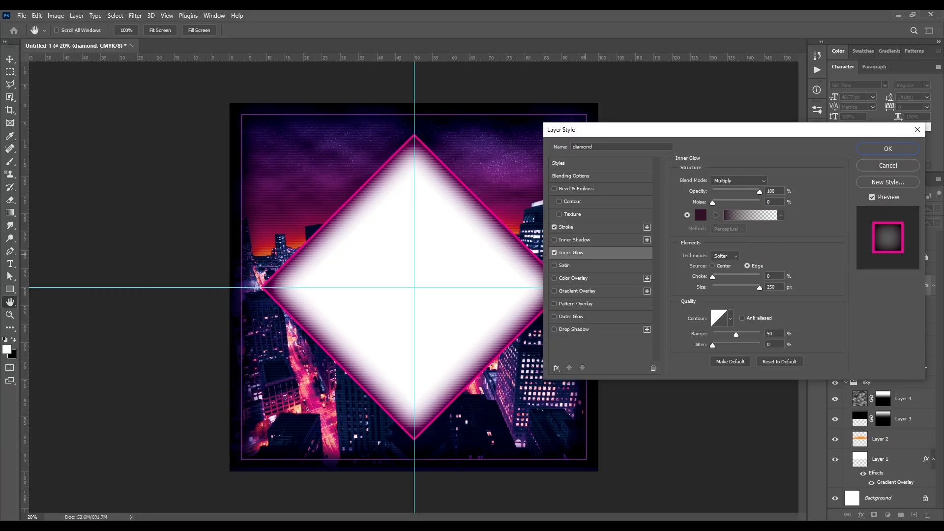
{"action": "key", "text": "Return"}
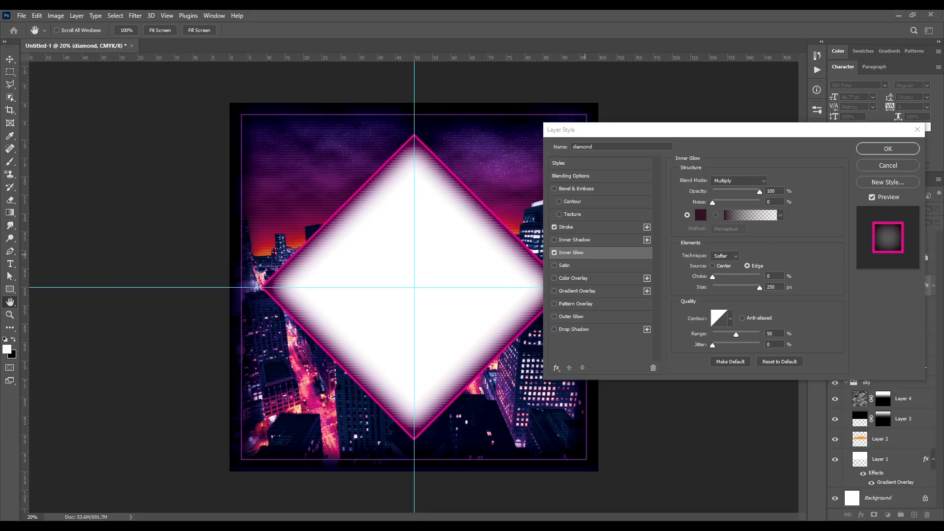
{"action": "left_click", "coordinate": [700, 215]}
{"action": "double_click", "coordinate": [686, 495]}
{"action": "type", "text": "360f2a"}
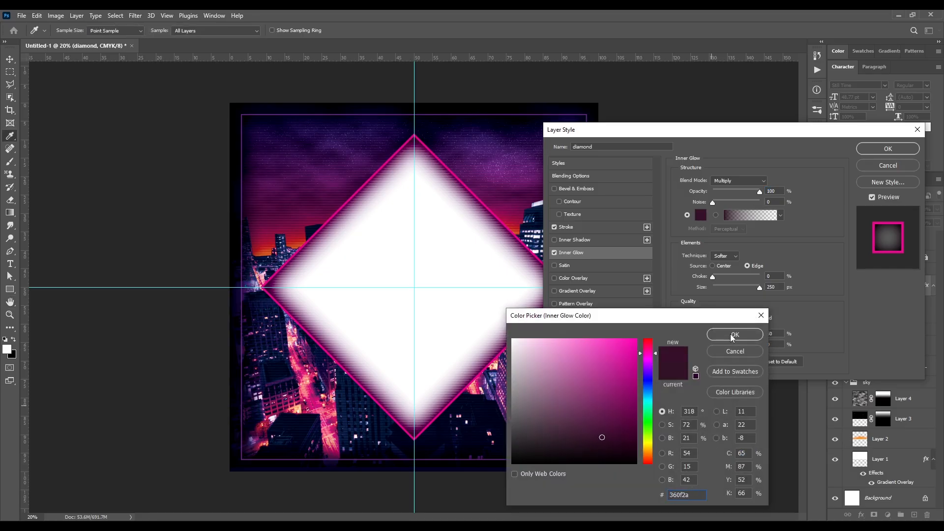
{"action": "left_click", "coordinate": [734, 334]}
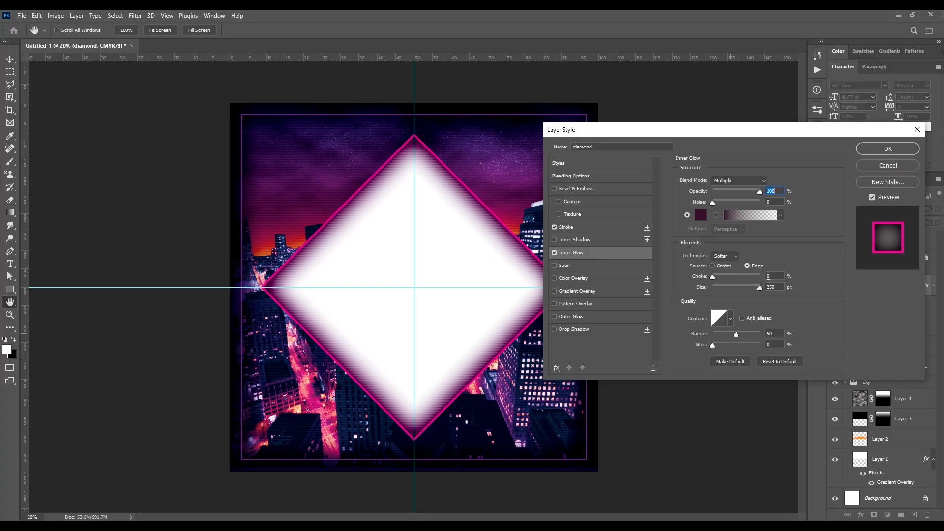
Add a linear 90° Gradient Overlay to the diamond and set the gradient's starting colour stop to #9b1d55
{"action": "left_click", "coordinate": [589, 291]}
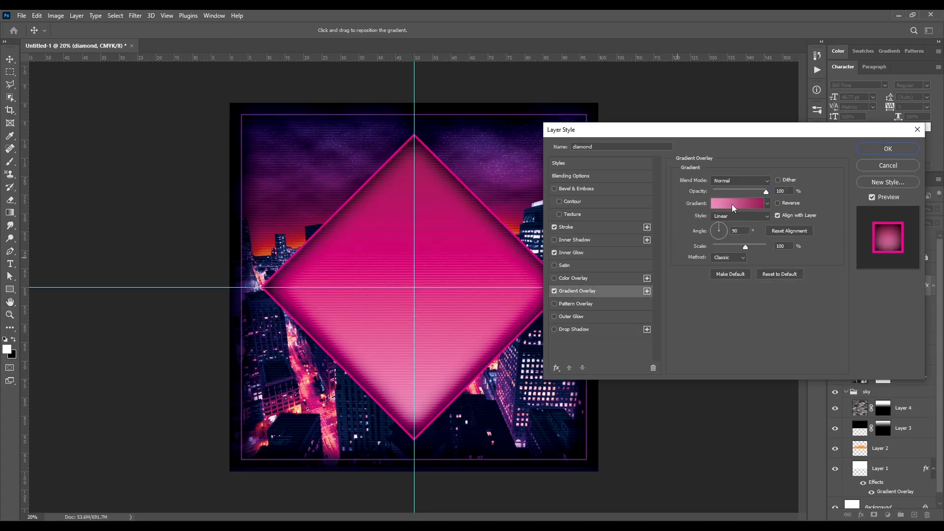
{"action": "left_click", "coordinate": [732, 205]}
{"action": "left_click", "coordinate": [624, 340]}
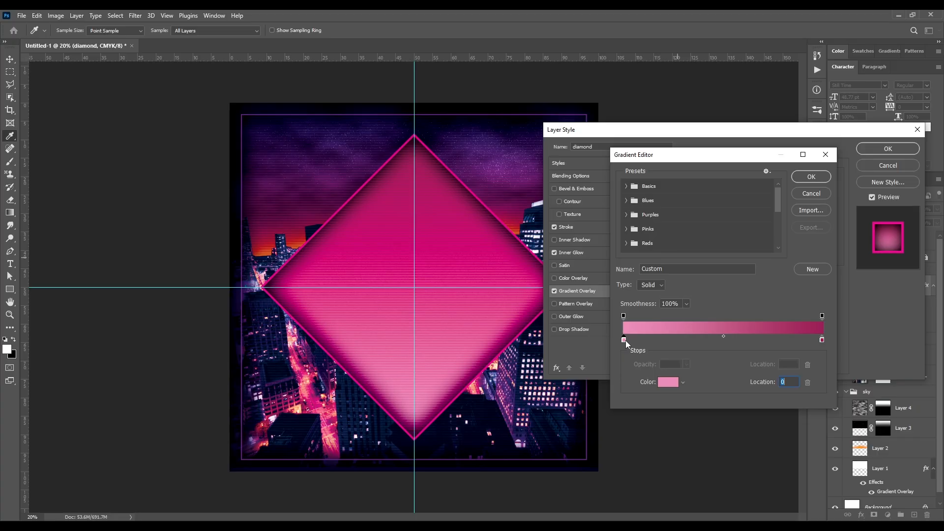
{"action": "double_click", "coordinate": [625, 340]}
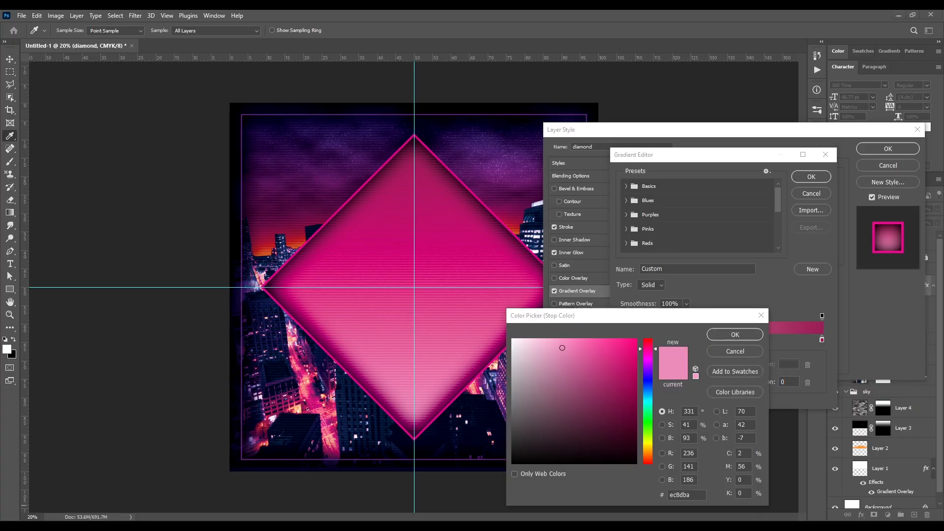
{"action": "double_click", "coordinate": [686, 494]}
{"action": "key", "text": "ctrl+v"}
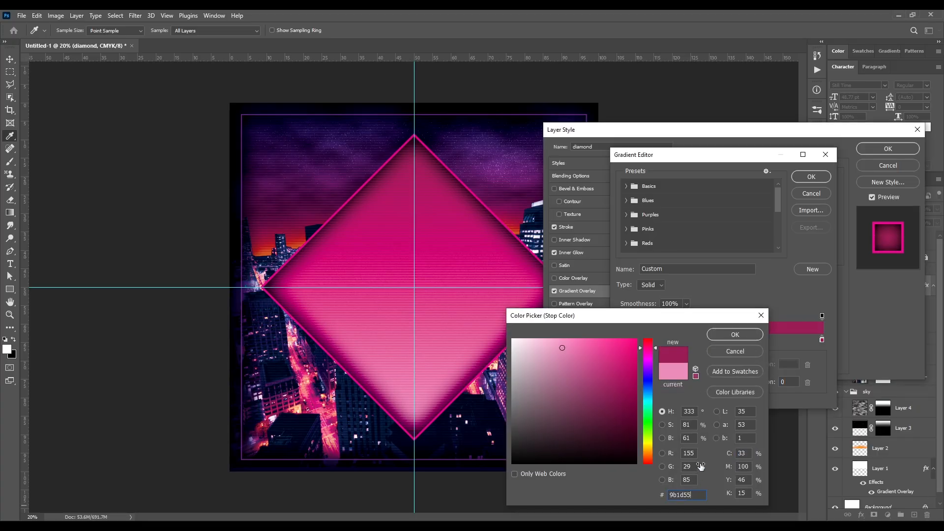
{"action": "left_click", "coordinate": [734, 334]}
Set the ending colour stop of the diamond's gradient to #ed8cba and accept the gradient
{"action": "double_click", "coordinate": [823, 339]}
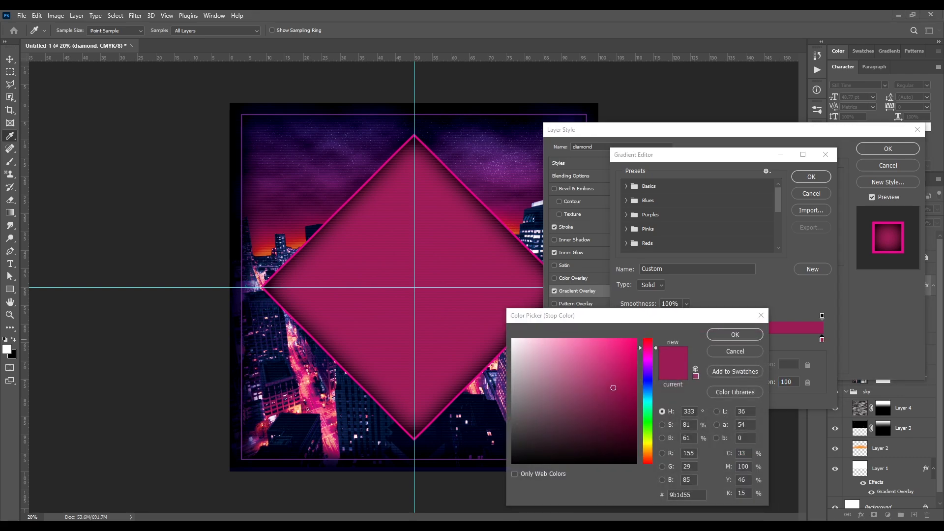
{"action": "double_click", "coordinate": [688, 495]}
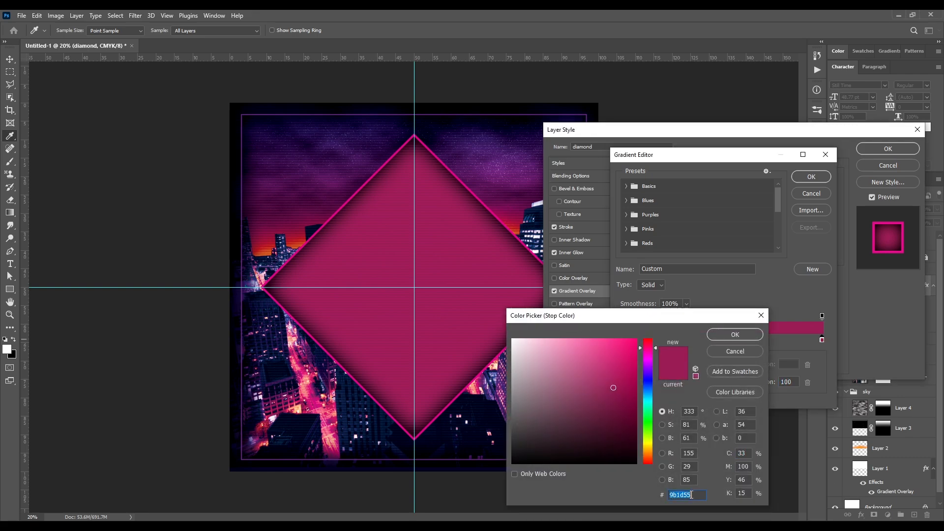
{"action": "type", "text": "ed8cba"}
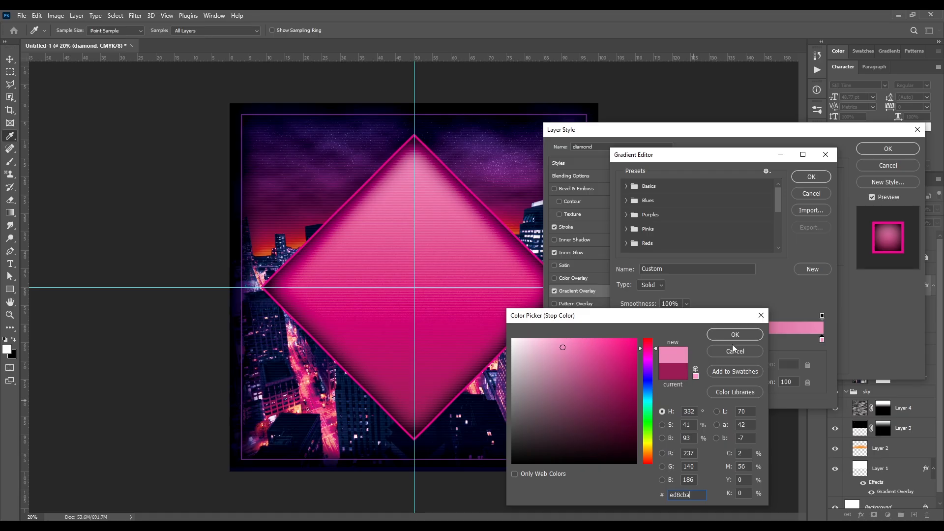
{"action": "left_click", "coordinate": [737, 335]}
{"action": "left_click", "coordinate": [812, 176]}
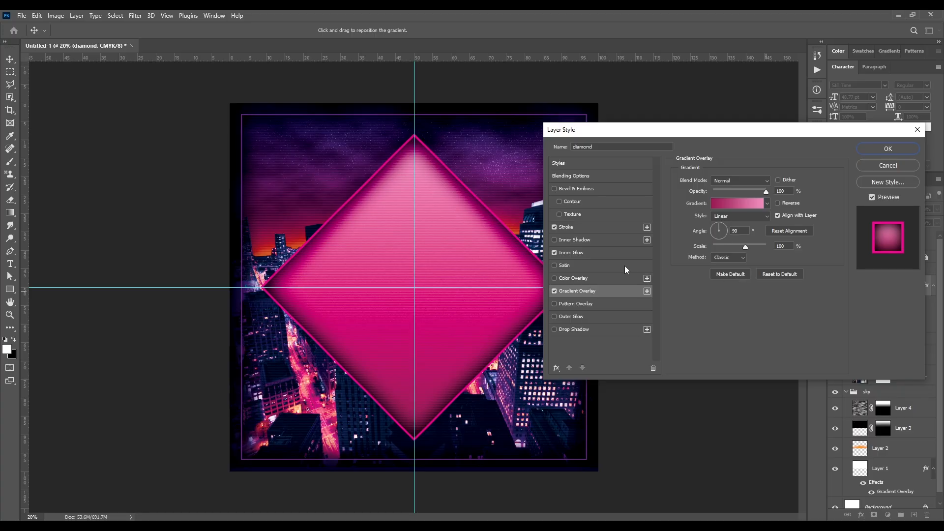
Add a 215 px Multiply Outer Glow at 100% opacity in #1f0d30 to the diamond and apply the layer style
{"action": "left_click", "coordinate": [567, 252]}
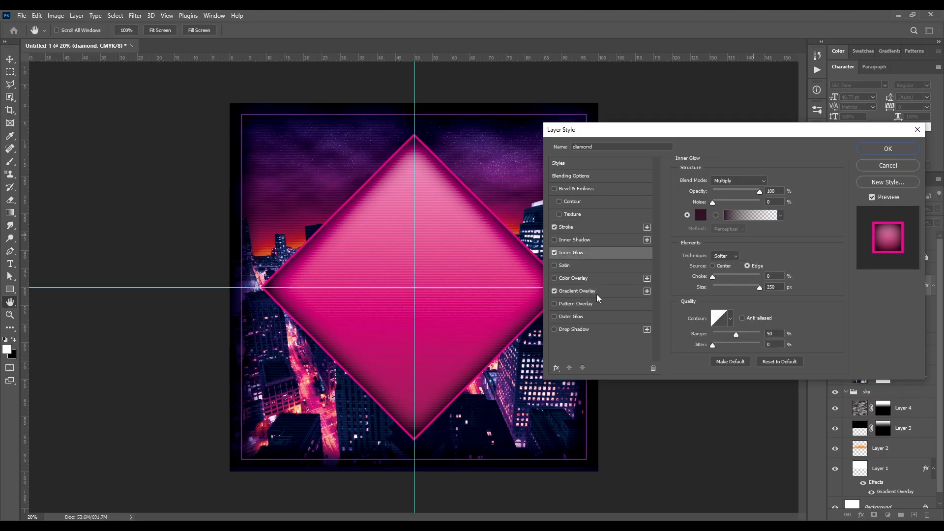
{"action": "left_click", "coordinate": [583, 293]}
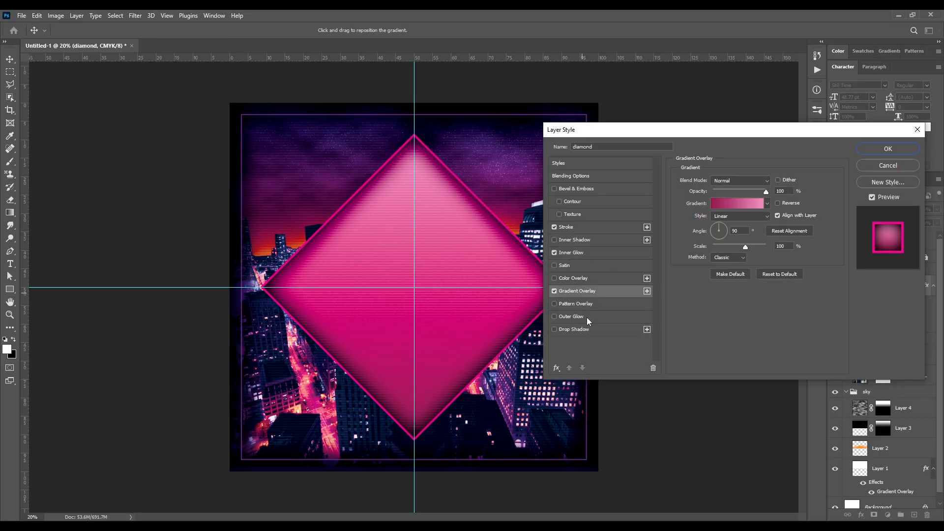
{"action": "left_click", "coordinate": [587, 317]}
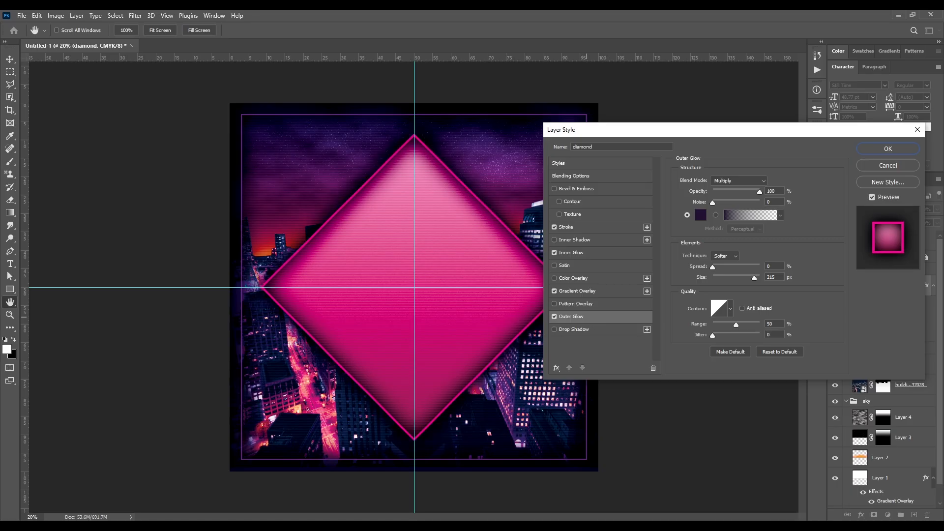
{"action": "left_click", "coordinate": [701, 216]}
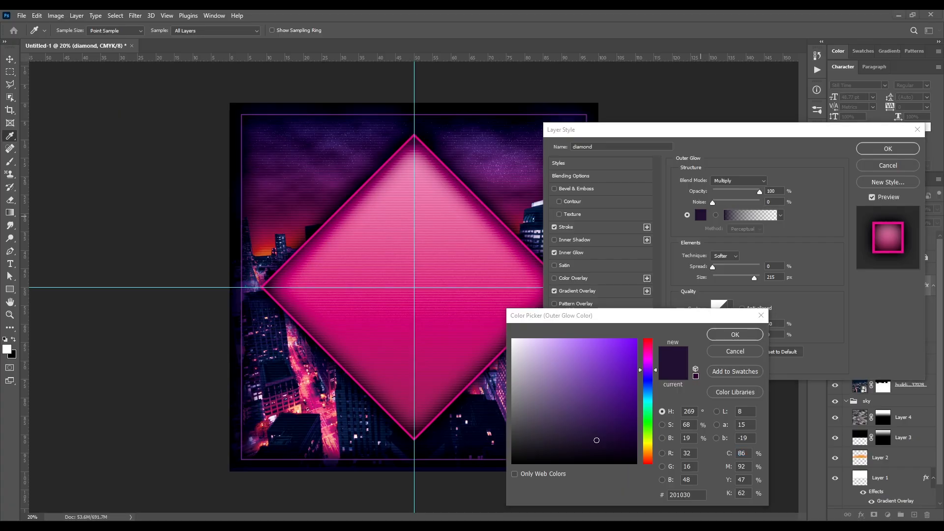
{"action": "key", "text": "alt+Tab"}
{"action": "double_click", "coordinate": [688, 495]}
{"action": "type", "text": "1f0d30"}
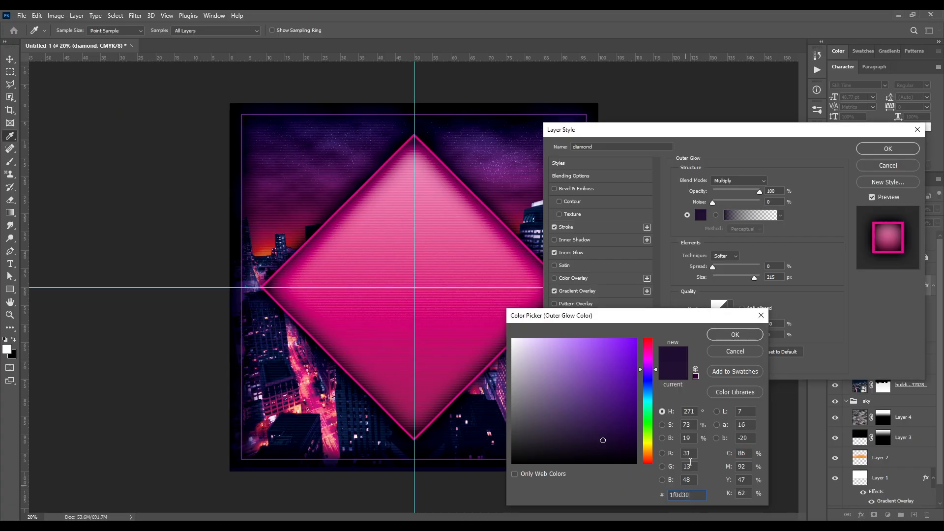
{"action": "left_click", "coordinate": [733, 335]}
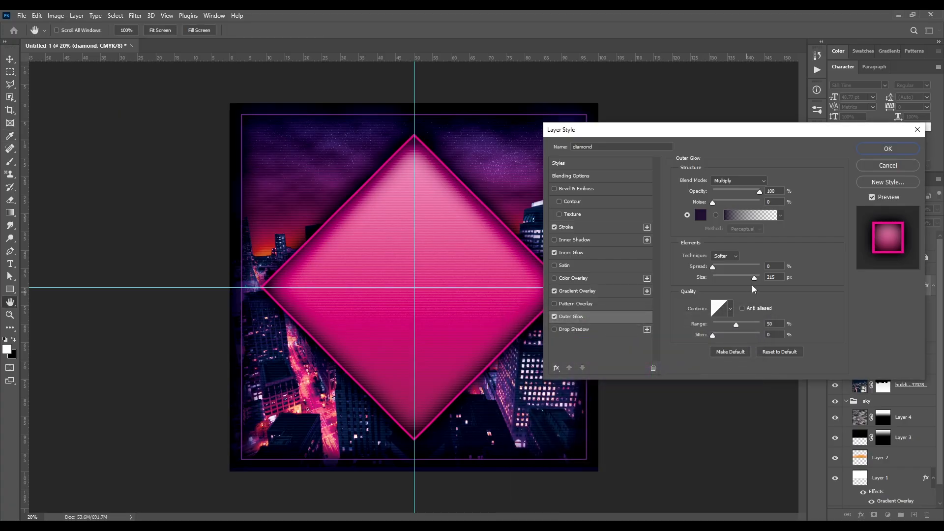
{"action": "left_click", "coordinate": [894, 149]}
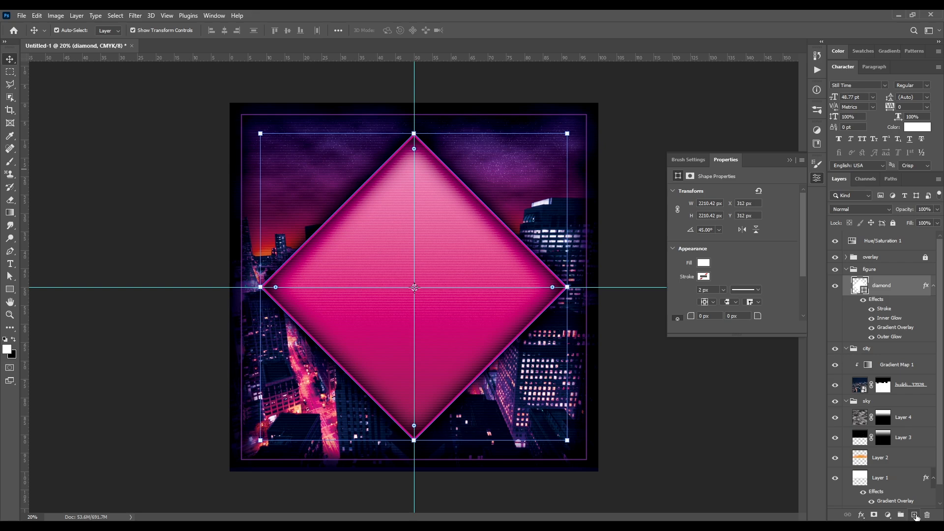
On a new layer above the diamond, paint a soft white band along its inner edges with a 500 px brush at 0% hardness
{"action": "left_click", "coordinate": [915, 515]}
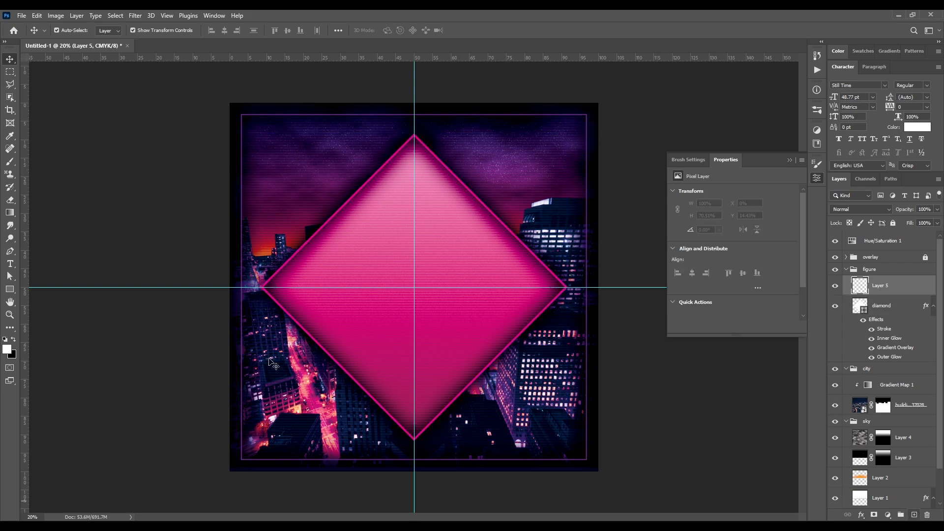
{"action": "left_click", "coordinate": [8, 163]}
{"action": "left_click", "coordinate": [71, 31]}
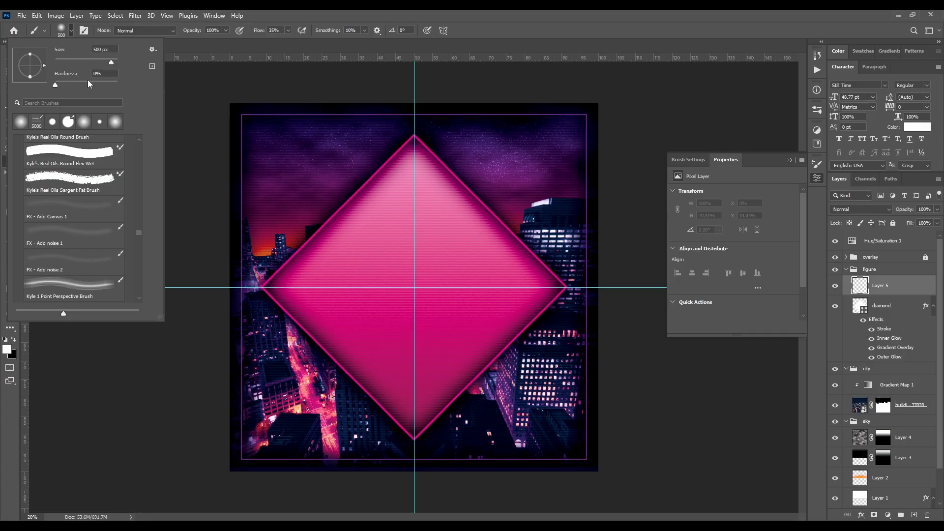
{"action": "left_click", "coordinate": [337, 14]}
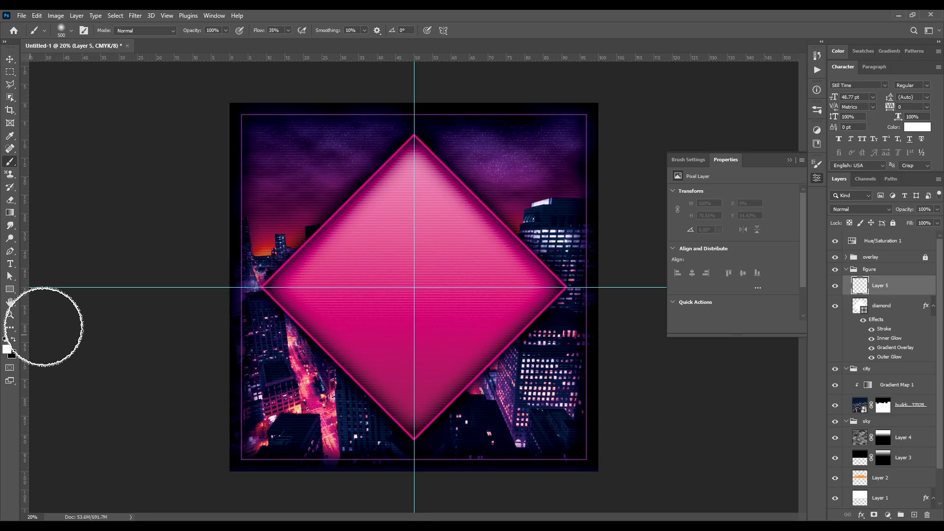
{"action": "left_click", "coordinate": [412, 177]}
{"action": "mouse_move", "coordinate": [412, 177]}
{"action": "left_mouse_down"}
{"action": "mouse_move", "coordinate": [287, 290]}
{"action": "mouse_move", "coordinate": [363, 337]}
{"action": "mouse_move", "coordinate": [417, 404]}
{"action": "mouse_move", "coordinate": [508, 341]}
{"action": "mouse_move", "coordinate": [540, 295]}
{"action": "mouse_move", "coordinate": [423, 186]}
{"action": "mouse_move", "coordinate": [407, 182]}
{"action": "left_mouse_up"}
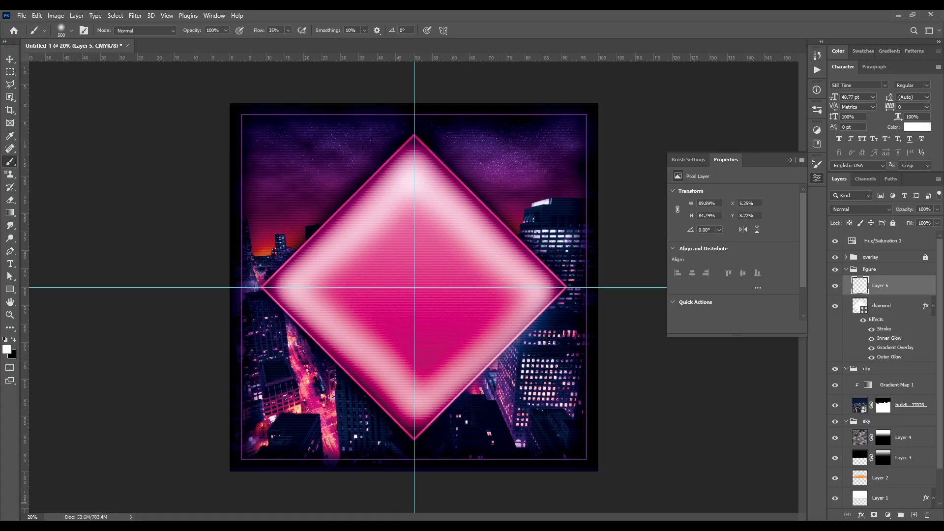
Smear the white band horizontally around the diamond with the 200 px Smudge tool at 75% strength
{"action": "left_click_drag", "start_coordinate": [10, 224], "coordinate": [46, 245]}
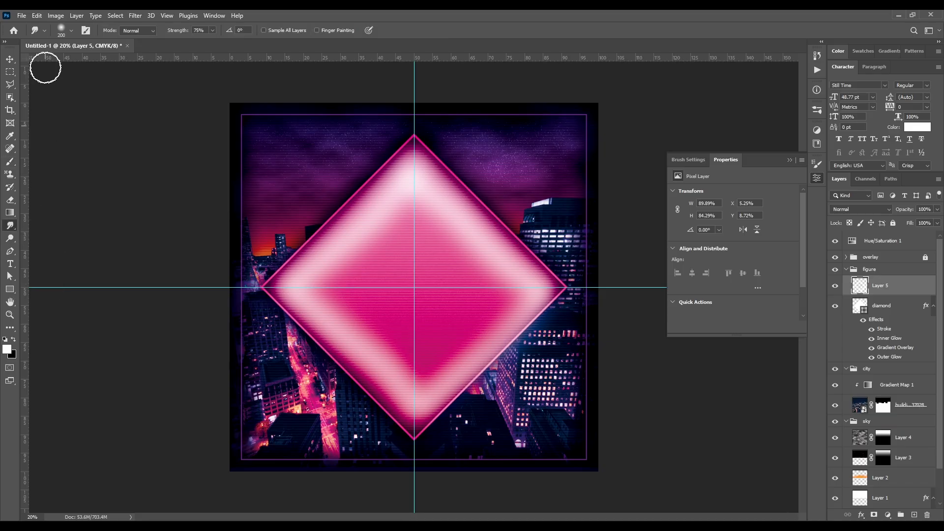
{"action": "left_click", "coordinate": [71, 31]}
{"action": "left_click", "coordinate": [368, 14]}
{"action": "left_click", "coordinate": [204, 31]}
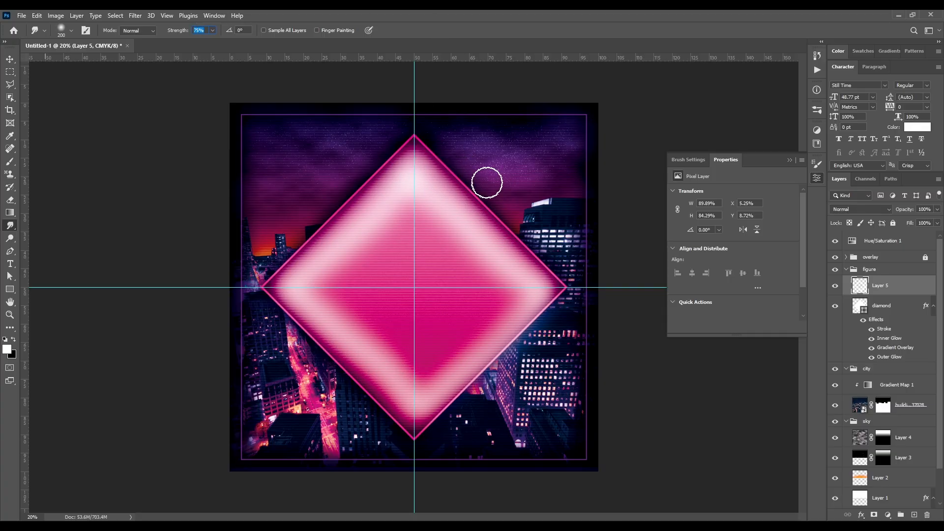
{"action": "mouse_move", "coordinate": [423, 177]}
{"action": "left_mouse_down"}
{"action": "mouse_move", "coordinate": [525, 187]}
{"action": "mouse_move", "coordinate": [452, 205]}
{"action": "mouse_move", "coordinate": [532, 208]}
{"action": "left_mouse_up"}
{"action": "mouse_move", "coordinate": [490, 236]}
{"action": "left_mouse_down"}
{"action": "mouse_move", "coordinate": [517, 246]}
{"action": "mouse_move", "coordinate": [502, 261]}
{"action": "mouse_move", "coordinate": [527, 257]}
{"action": "mouse_move", "coordinate": [552, 274]}
{"action": "mouse_move", "coordinate": [527, 315]}
{"action": "mouse_move", "coordinate": [554, 310]}
{"action": "mouse_move", "coordinate": [497, 337]}
{"action": "mouse_move", "coordinate": [541, 337]}
{"action": "mouse_move", "coordinate": [422, 396]}
{"action": "mouse_move", "coordinate": [350, 375]}
{"action": "mouse_move", "coordinate": [303, 310]}
{"action": "mouse_move", "coordinate": [289, 235]}
{"action": "mouse_move", "coordinate": [396, 153]}
{"action": "left_mouse_up"}
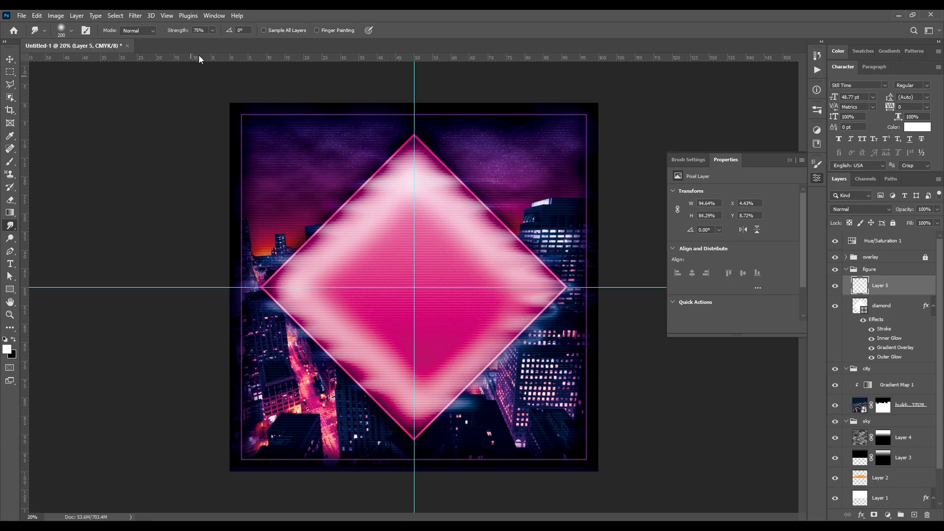
Apply a Motion Blur at a 0° angle and 250 pixels distance to the smudged white layer
{"action": "left_click", "coordinate": [134, 15]}
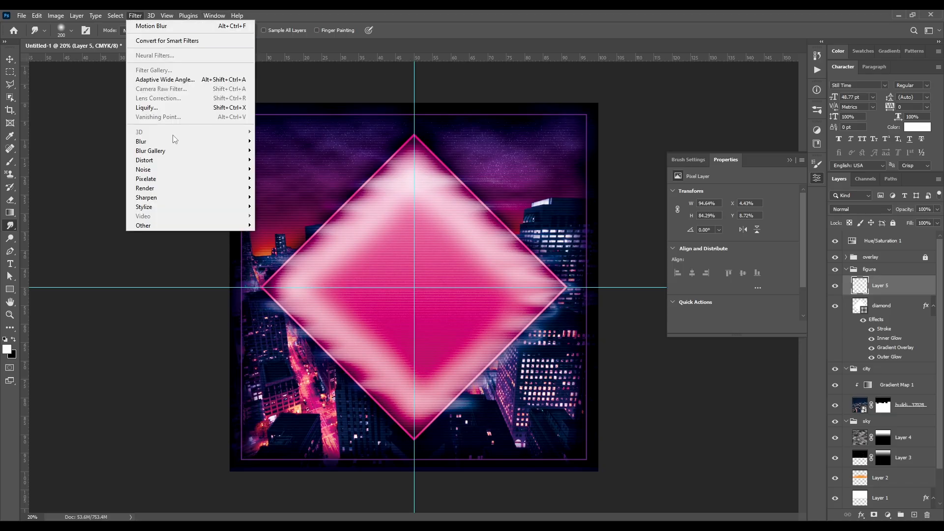
{"action": "mouse_move", "coordinate": [223, 144]}
{"action": "left_click", "coordinate": [288, 197]}
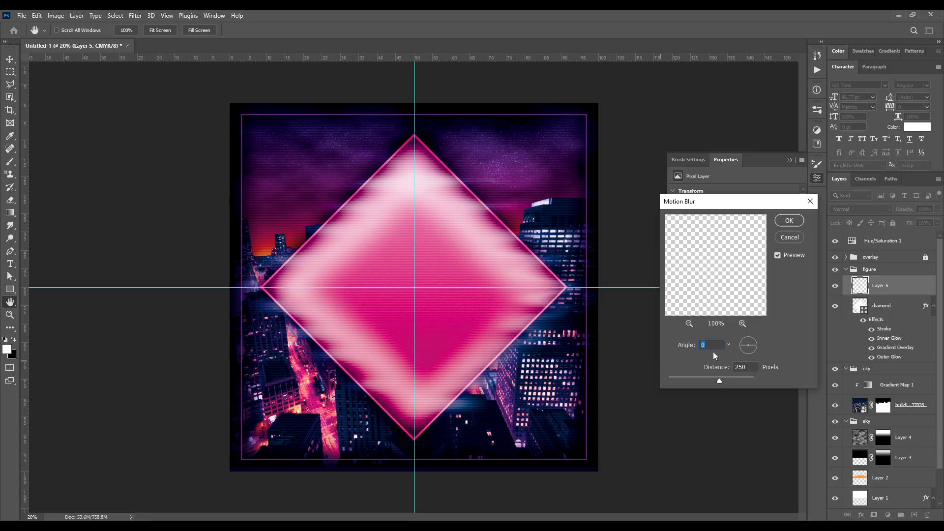
{"action": "left_click", "coordinate": [789, 221]}
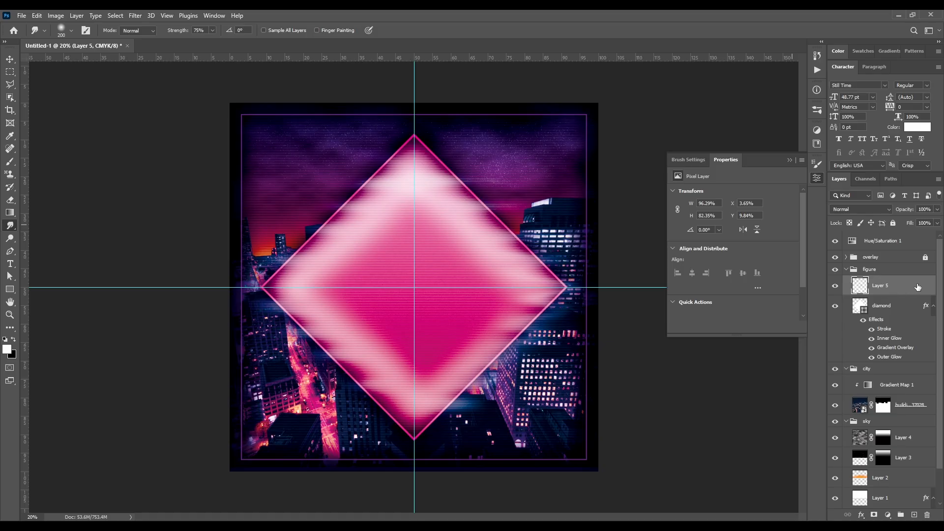
Give the blurred white layer a Normal Color Overlay in #ffeccb at 100% opacity and move it beneath the diamond layer
{"action": "double_click", "coordinate": [918, 288]}
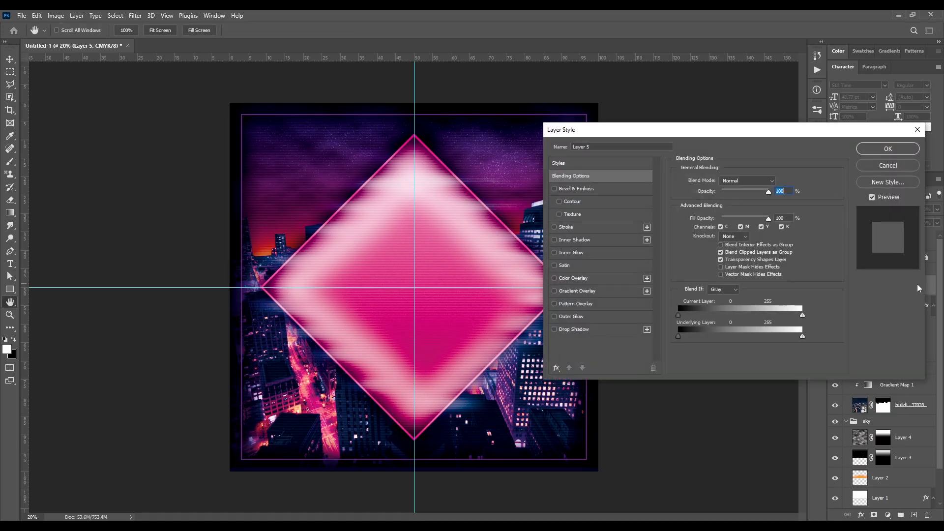
{"action": "left_click", "coordinate": [572, 279]}
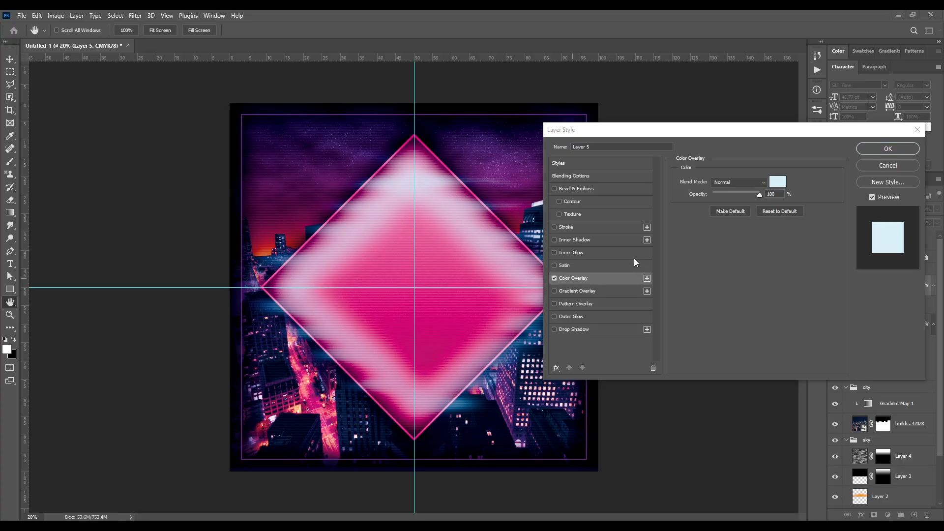
{"action": "left_click", "coordinate": [777, 183]}
{"action": "double_click", "coordinate": [694, 493]}
{"action": "type", "text": "ffeccb"}
{"action": "left_click", "coordinate": [728, 330]}
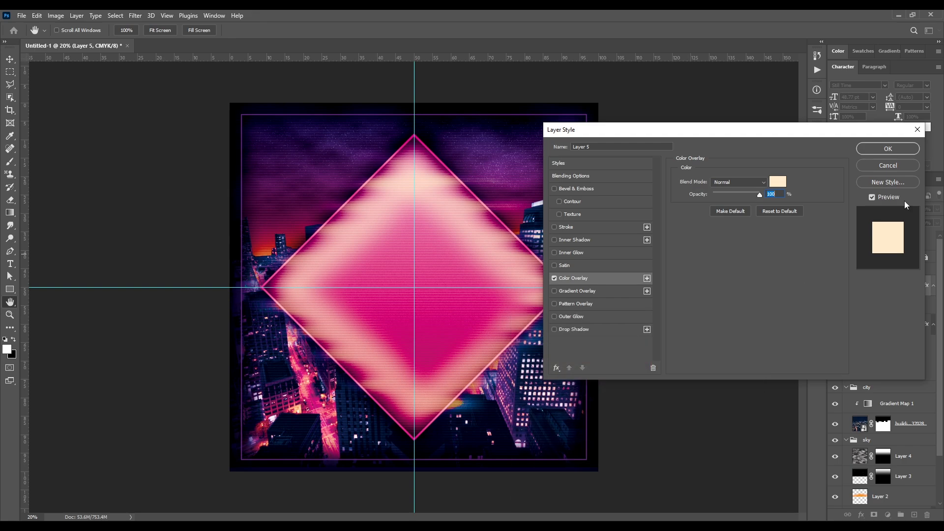
{"action": "left_click", "coordinate": [906, 151]}
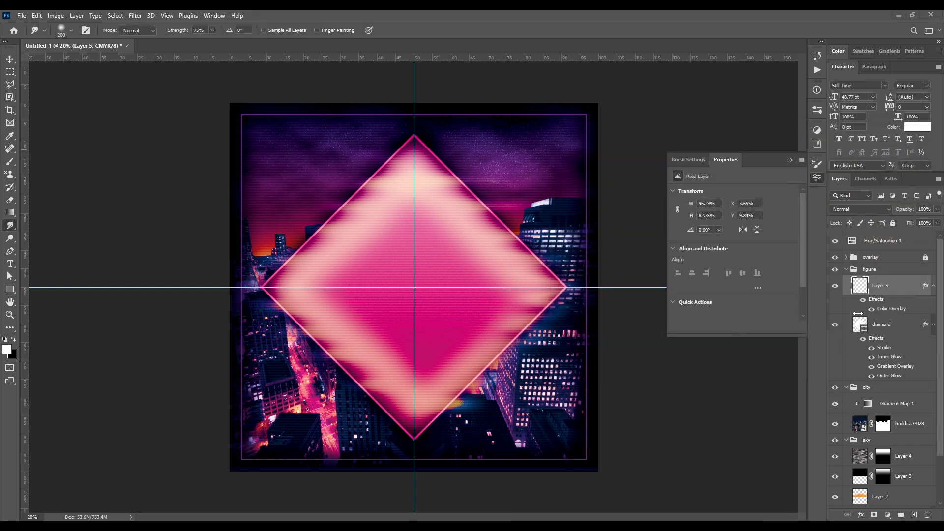
{"action": "left_click_drag", "start_coordinate": [899, 285], "coordinate": [905, 369]}
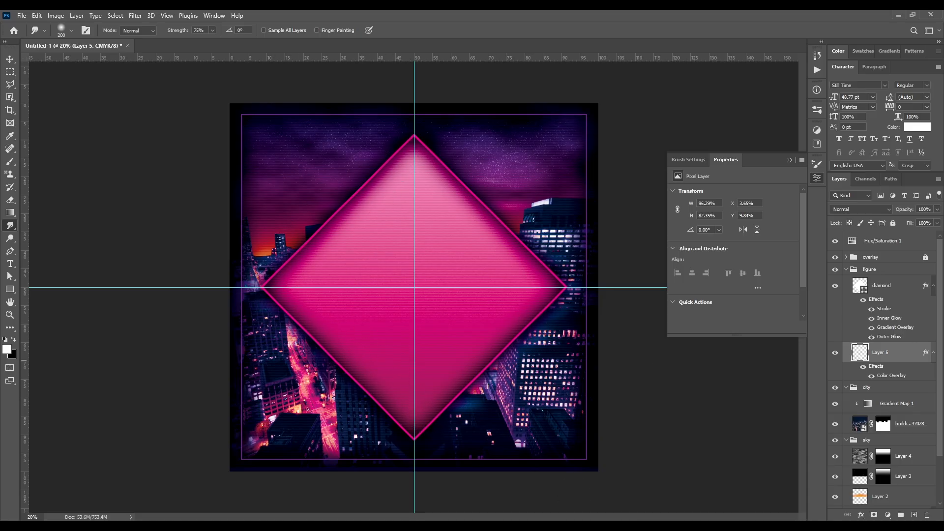
Create a new layer above the diamond, load the diamond's outline as a selection and fill it with white
{"action": "left_click", "coordinate": [914, 515]}
{"action": "left_click_drag", "start_coordinate": [901, 363], "coordinate": [897, 291]}
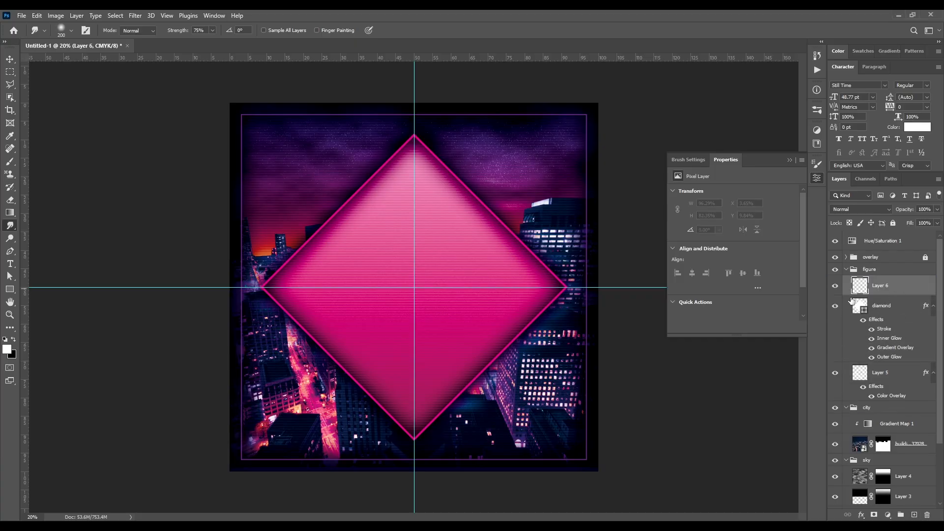
{"action": "left_click", "coordinate": [861, 308], "text": "ctrl"}
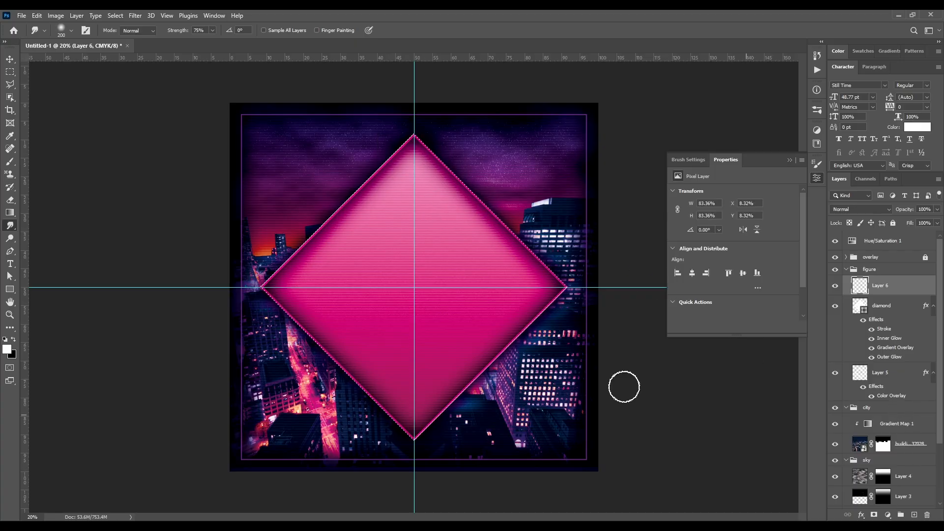
{"action": "left_click", "coordinate": [10, 212]}
{"action": "left_click", "coordinate": [40, 222]}
{"action": "left_click", "coordinate": [361, 253]}
{"action": "key", "text": "ctrl+d"}
Add 400% uniform monochromatic noise to the white diamond fill
{"action": "left_click", "coordinate": [135, 15]}
{"action": "mouse_move", "coordinate": [162, 170]}
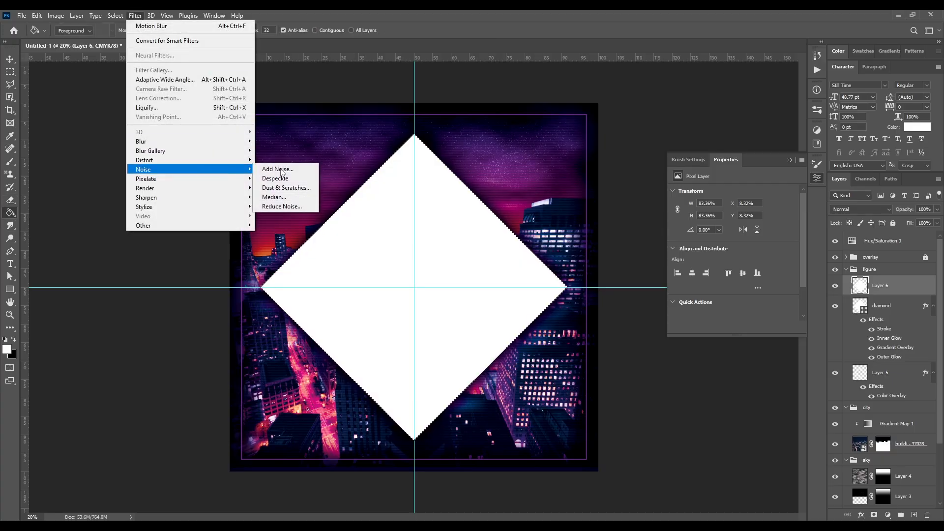
{"action": "left_click", "coordinate": [278, 169]}
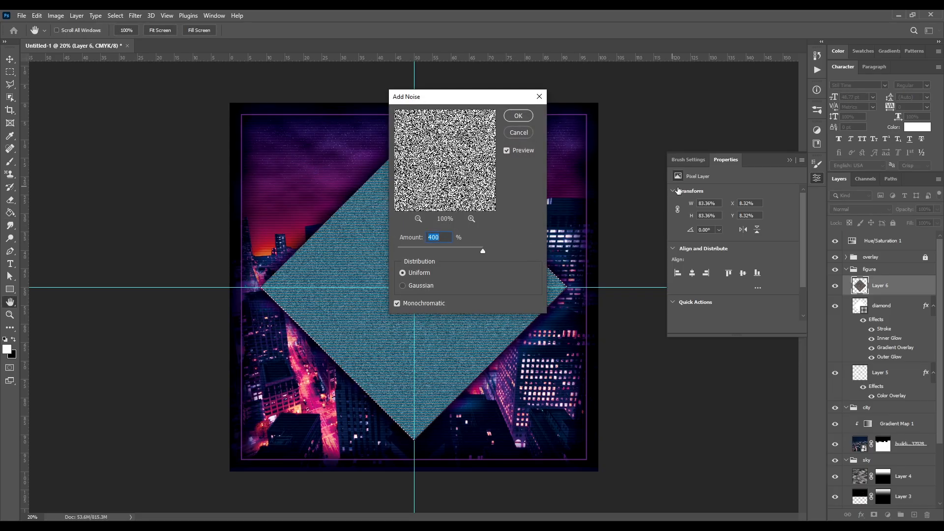
{"action": "left_click", "coordinate": [521, 116]}
Set the noise layer's blend mode to Overlay and its opacity to 50%, and clear the selection
{"action": "left_click", "coordinate": [861, 209]}
{"action": "left_click", "coordinate": [858, 327]}
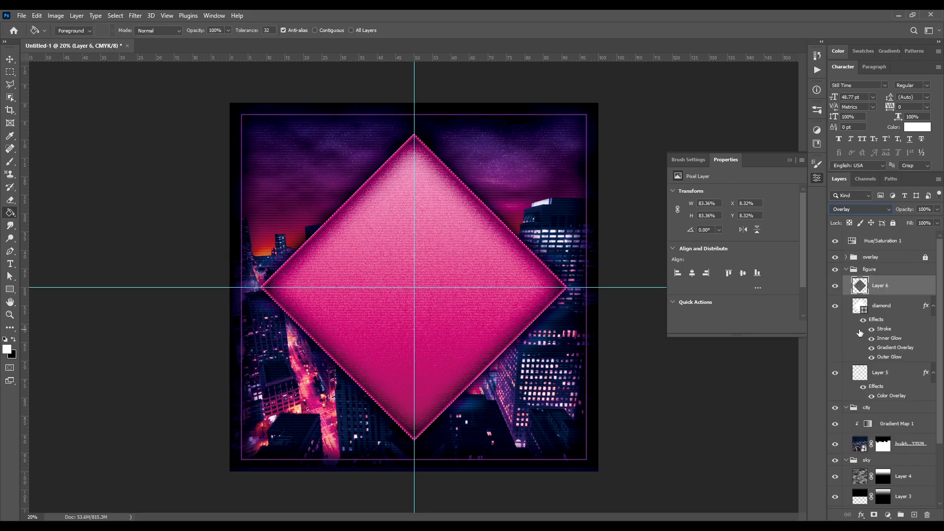
{"action": "left_click", "coordinate": [922, 209]}
{"action": "type", "text": "50"}
{"action": "key", "text": "Return"}
{"action": "key", "text": "ctrl+d"}
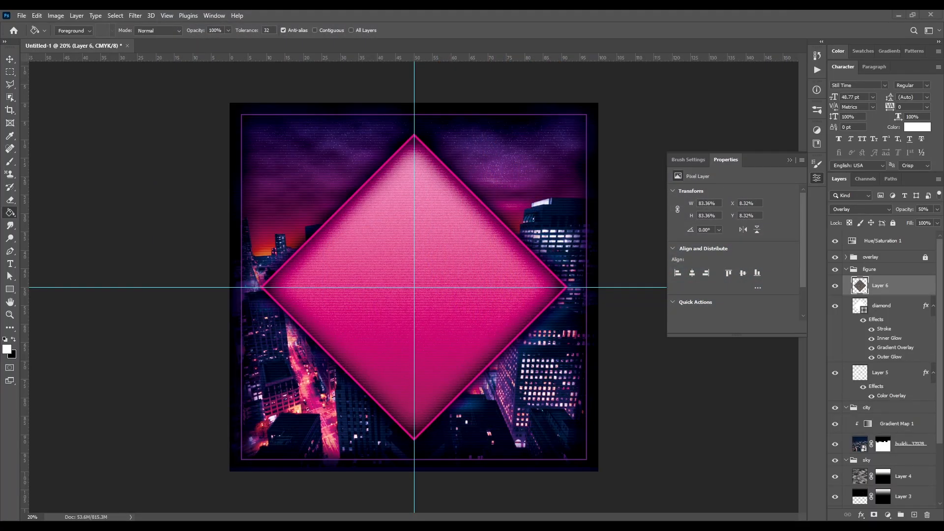
Place the zakynthos-1252402 photo above the noise layer, enlarge it proportionally to about 3230 × 4845 px and position the woman over the diamond
{"action": "left_click_drag", "start_coordinate": [939, 393], "coordinate": [406, 310]}
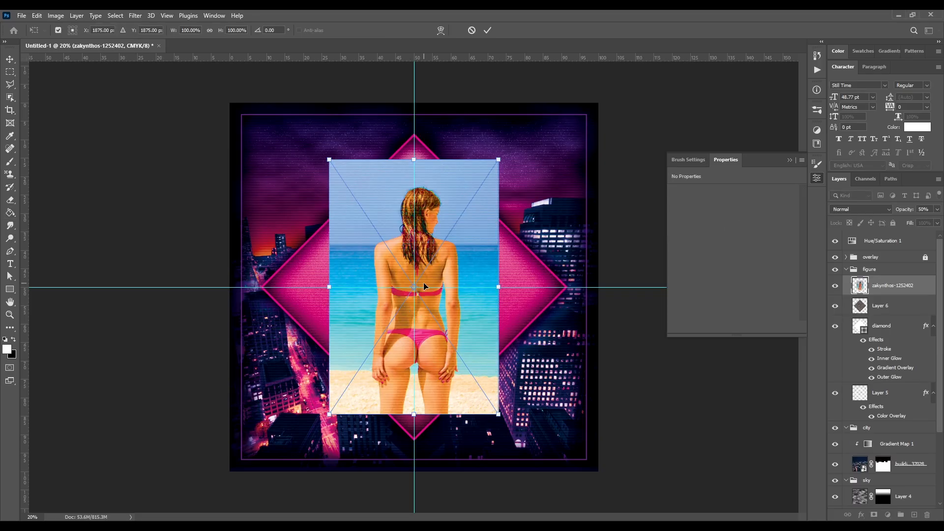
{"action": "left_click_drag", "start_coordinate": [421, 416], "coordinate": [415, 442]}
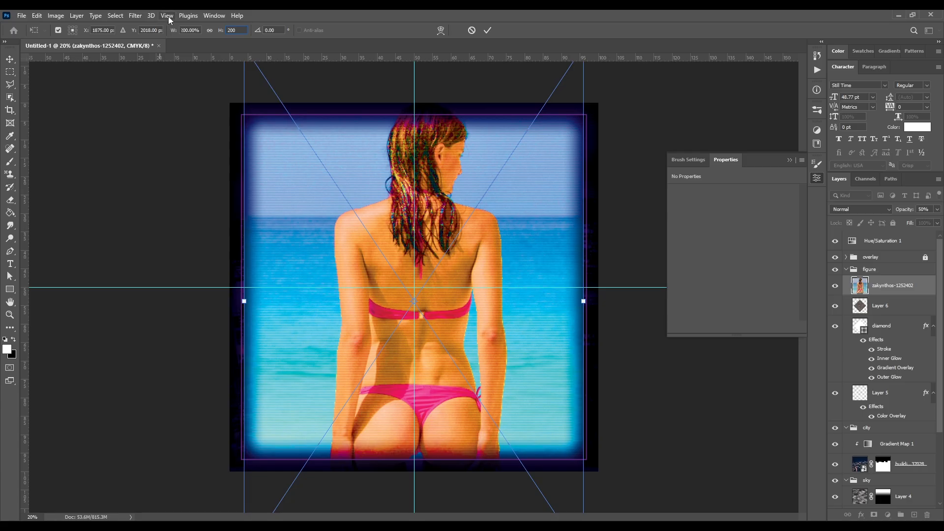
{"action": "left_click", "coordinate": [209, 30]}
{"action": "left_click_drag", "start_coordinate": [408, 332], "coordinate": [407, 356]}
{"action": "left_click_drag", "start_coordinate": [413, 71], "coordinate": [426, 102]}
{"action": "key", "text": "Return"}
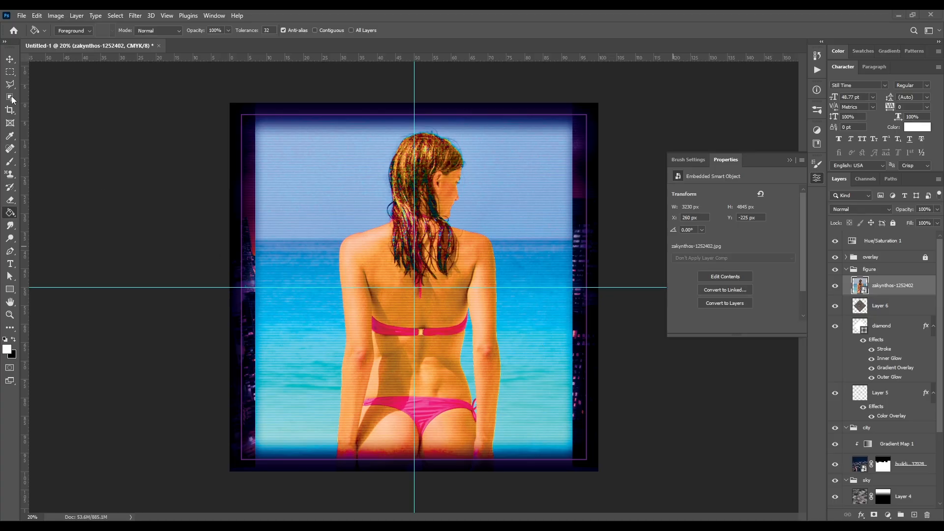
Select the woman with the Object Selection tool and mask out the beach background
{"action": "left_click_drag", "start_coordinate": [13, 98], "coordinate": [40, 106]}
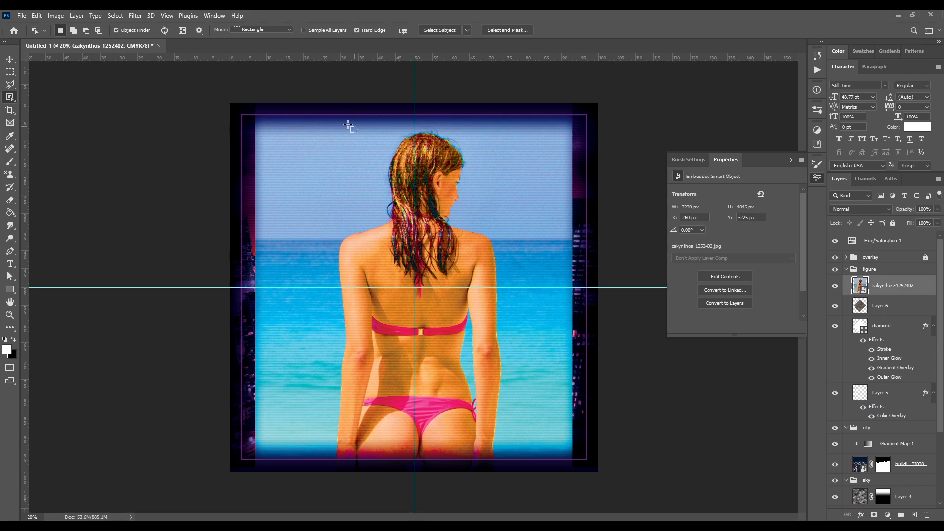
{"action": "left_click_drag", "start_coordinate": [307, 116], "coordinate": [522, 497]}
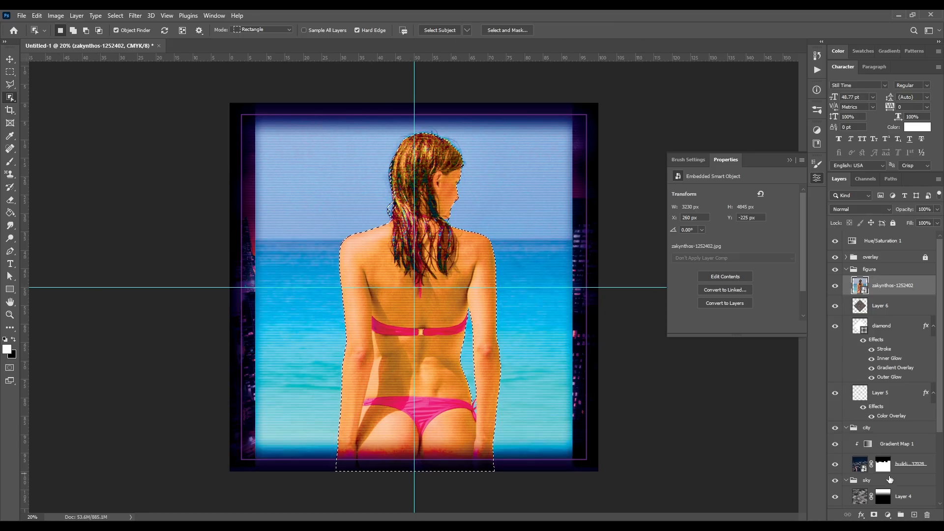
{"action": "left_click", "coordinate": [875, 514]}
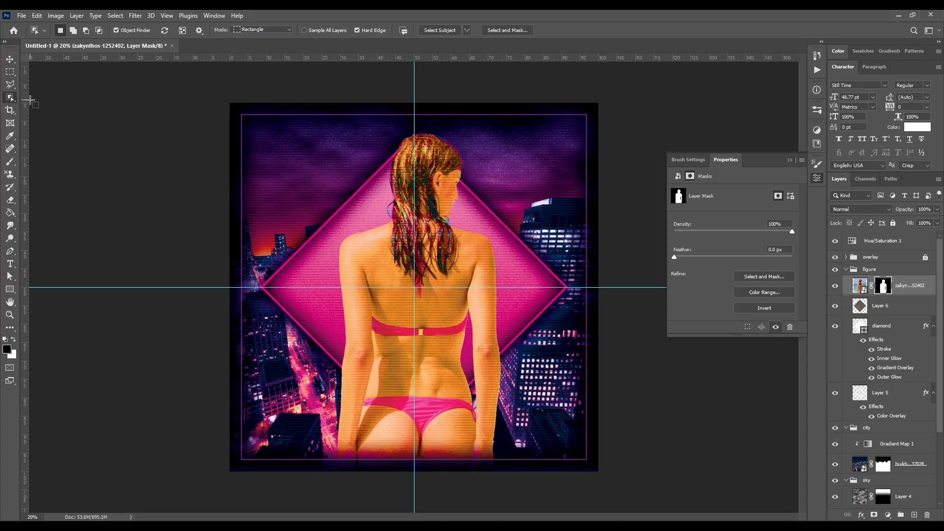
Paint the blue fringes around the woman's face and hair out of the mask with a 15 px brush at 100% hardness
{"action": "scroll", "coordinate": [367, 194], "scroll_direction": "up", "scroll_amount": 3}
{"action": "scroll", "coordinate": [514, 190], "scroll_direction": "up", "scroll_amount": 3}
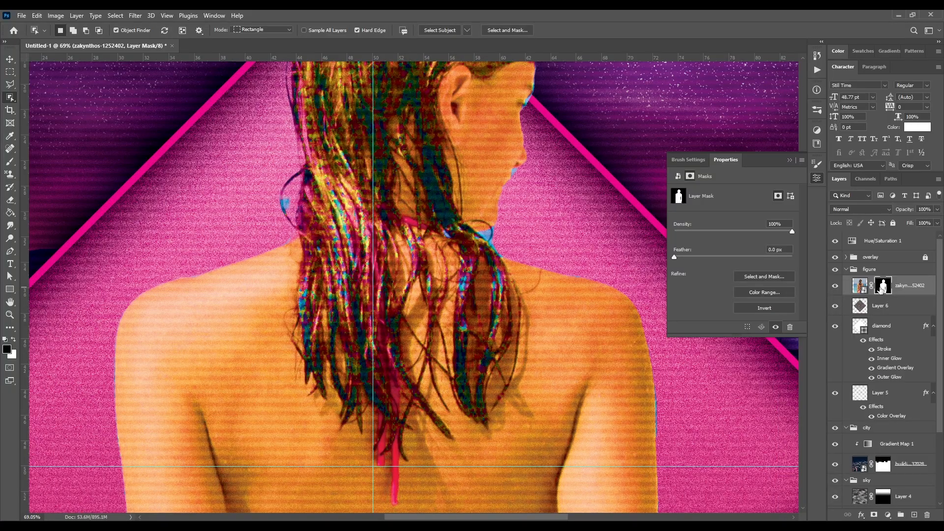
{"action": "left_click", "coordinate": [10, 161]}
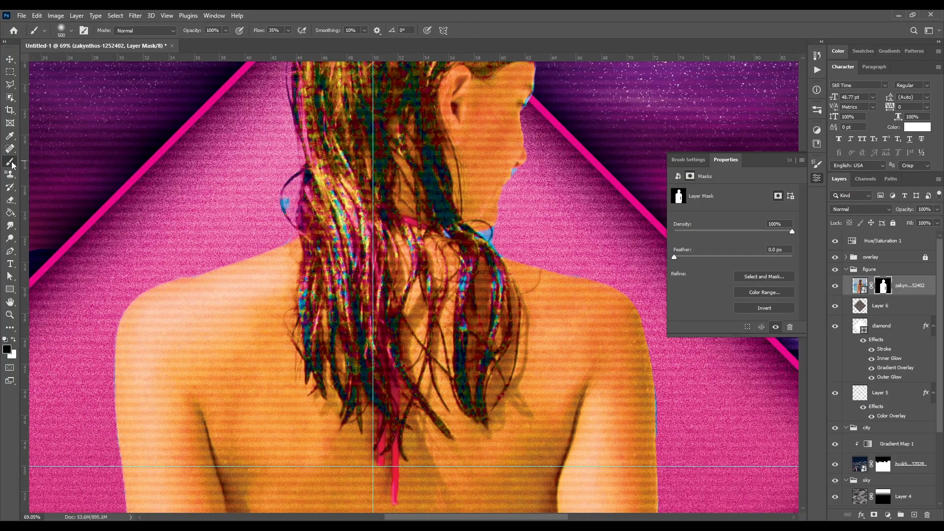
{"action": "left_click", "coordinate": [71, 30]}
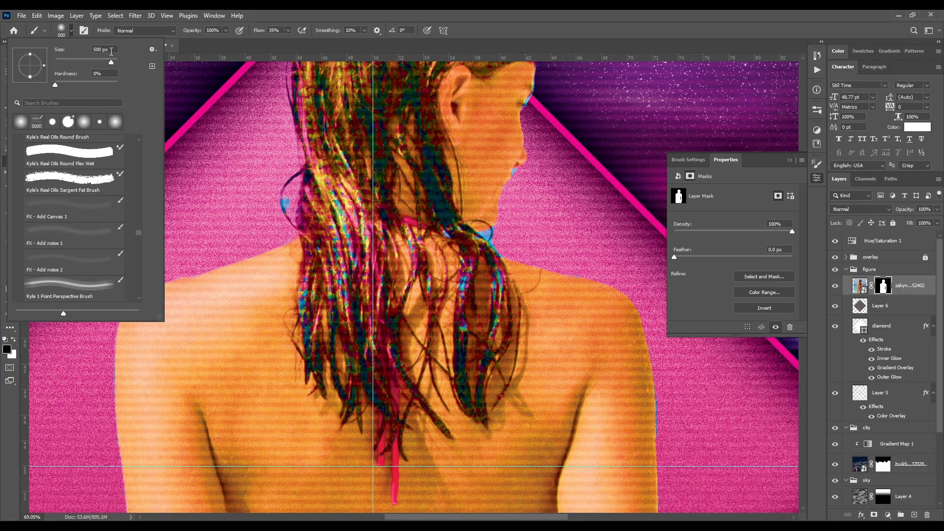
{"action": "type", "text": "15"}
{"action": "key", "text": "Tab"}
{"action": "type", "text": "100"}
{"action": "key", "text": "Return"}
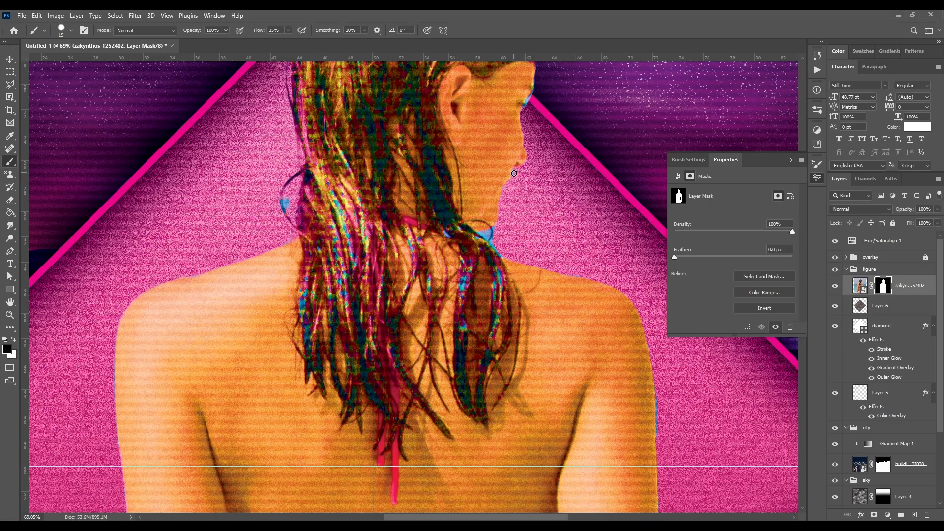
{"action": "scroll", "coordinate": [513, 185], "scroll_direction": "up", "scroll_amount": 3}
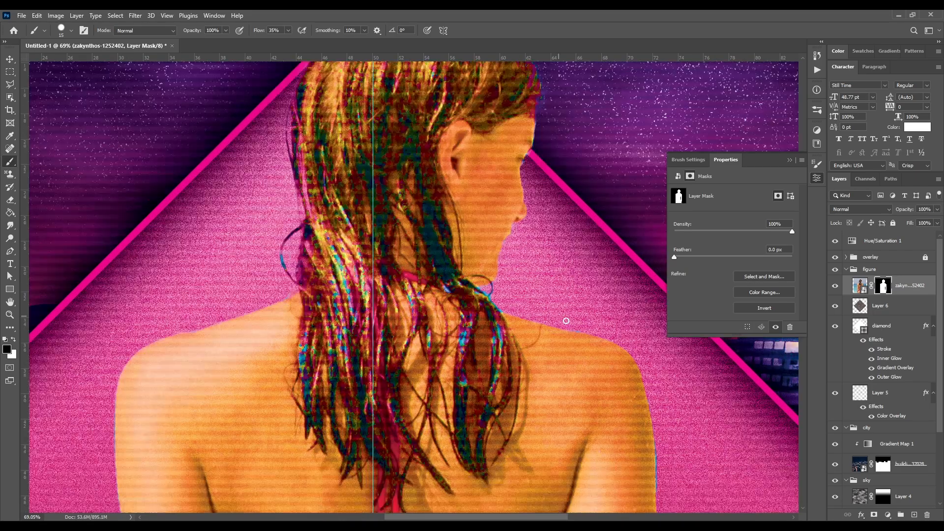
{"action": "scroll", "coordinate": [566, 321], "scroll_direction": "down", "scroll_amount": 5}
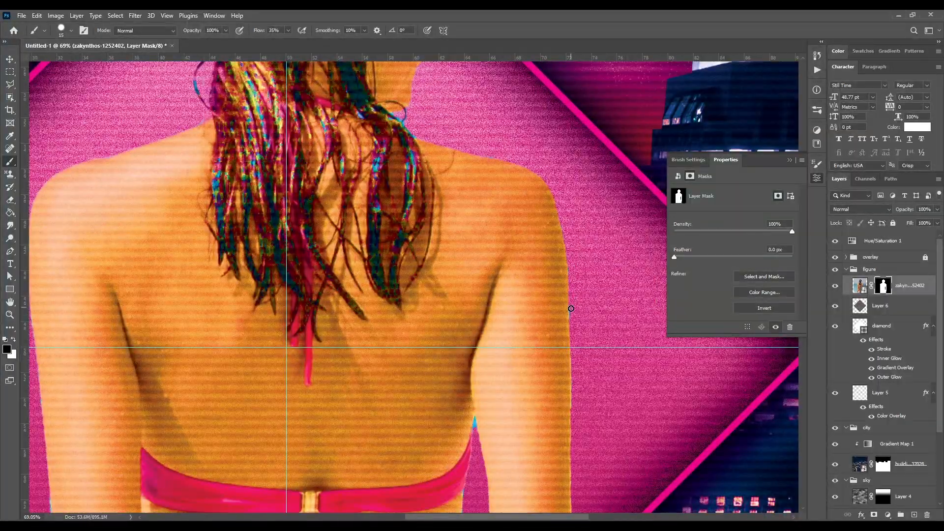
{"action": "scroll", "coordinate": [252, 266], "scroll_direction": "down", "scroll_amount": 1}
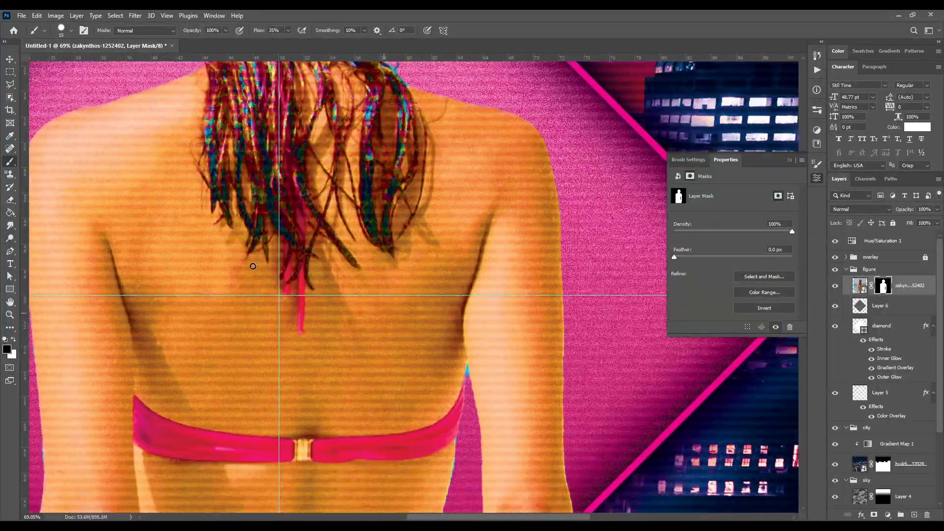
Outline the leftover blue patch between the woman's torso and arm, paint it out of the mask, and clear the selection
{"action": "left_click", "coordinate": [10, 85]}
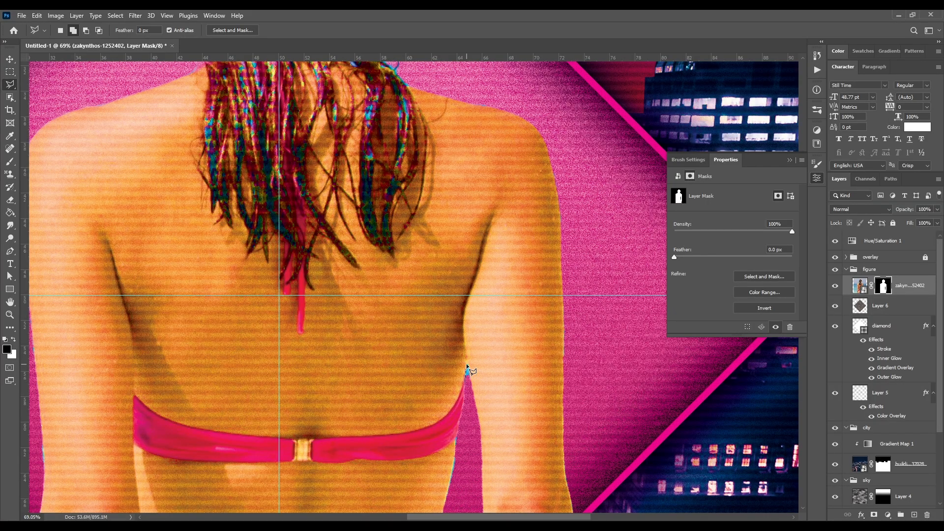
{"action": "double_click", "coordinate": [469, 384]}
{"action": "left_click", "coordinate": [6, 166]}
{"action": "left_click_drag", "start_coordinate": [470, 367], "coordinate": [468, 365]}
{"action": "left_click", "coordinate": [10, 73]}
{"action": "key", "text": "ctrl+d"}
{"action": "scroll", "coordinate": [467, 346], "scroll_direction": "down", "scroll_amount": 2}
{"action": "scroll", "coordinate": [467, 346], "scroll_direction": "down", "scroll_amount": 2}
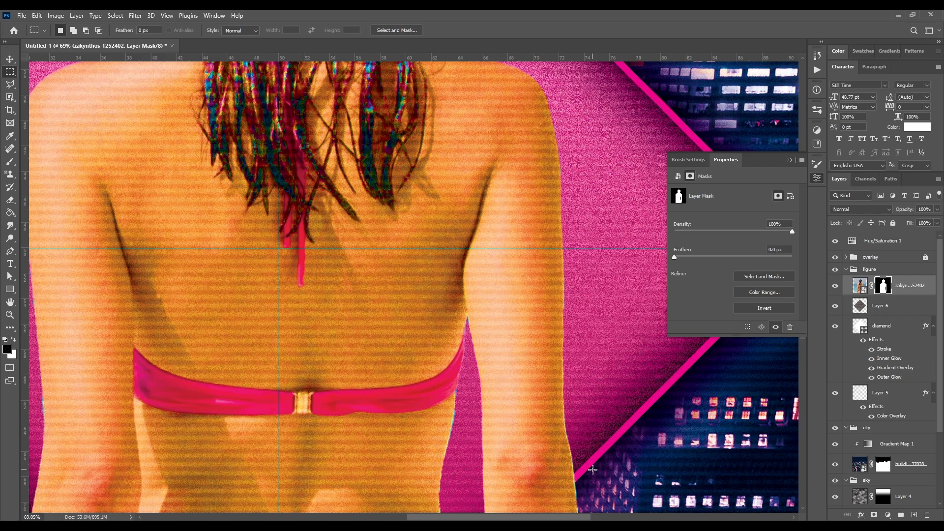
Select the area outside the diamond shape, keeping only the part below the canvas's horizontal centre guide
{"action": "scroll", "coordinate": [389, 241], "scroll_direction": "down", "scroll_amount": 5}
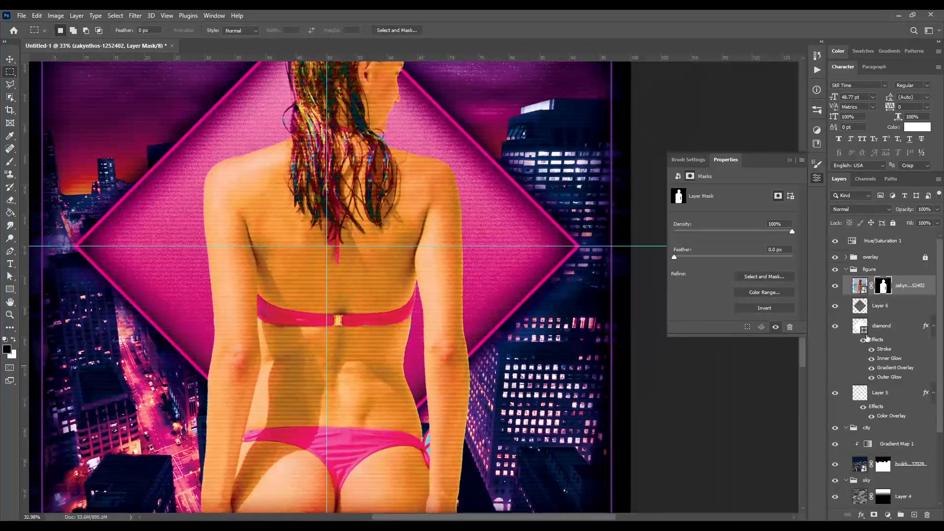
{"action": "left_click", "coordinate": [862, 327], "text": "ctrl"}
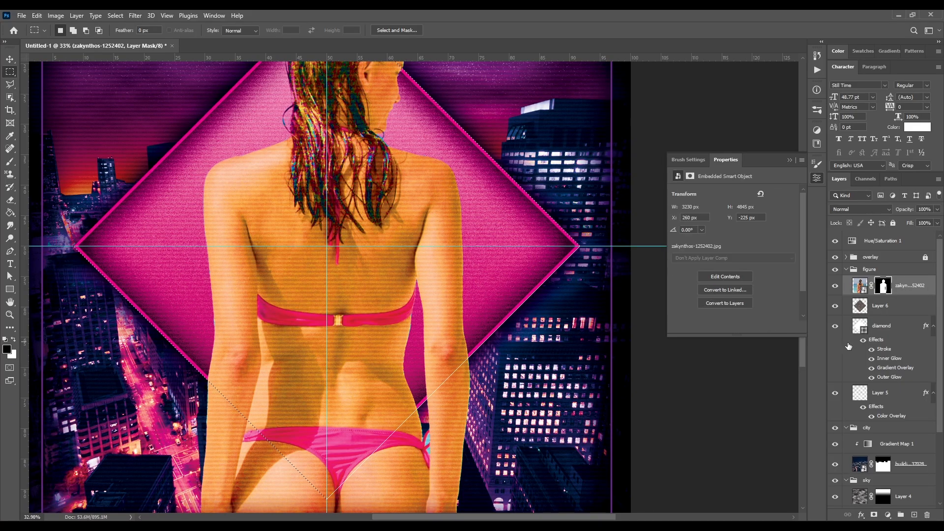
{"action": "scroll", "coordinate": [671, 382], "scroll_direction": "down", "scroll_amount": 2}
{"action": "left_click", "coordinate": [116, 16]}
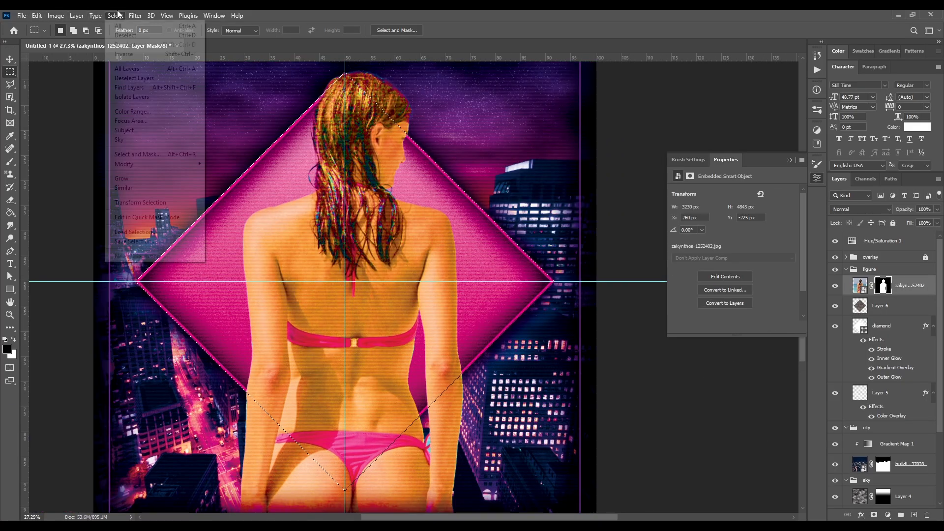
{"action": "left_click", "coordinate": [149, 56]}
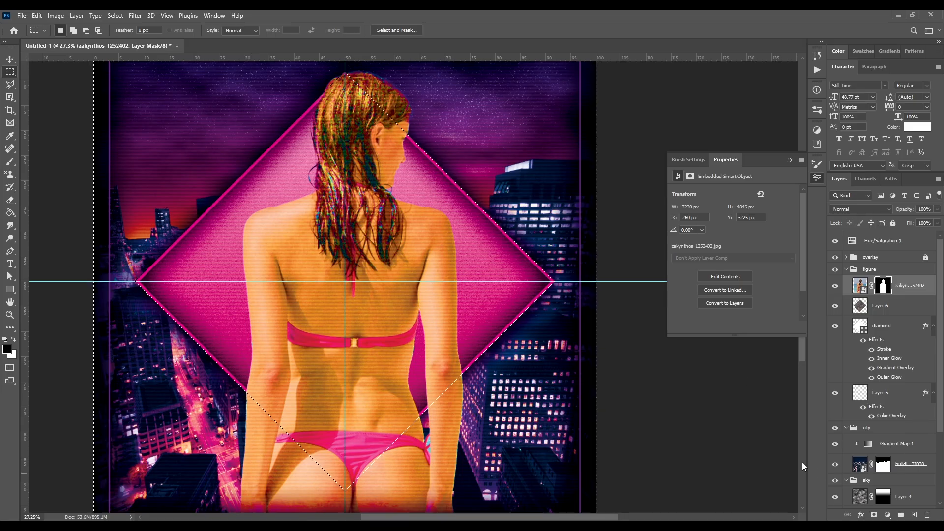
{"action": "scroll", "coordinate": [659, 405], "scroll_direction": "up", "scroll_amount": 3}
{"action": "scroll", "coordinate": [648, 397], "scroll_direction": "down", "scroll_amount": 2}
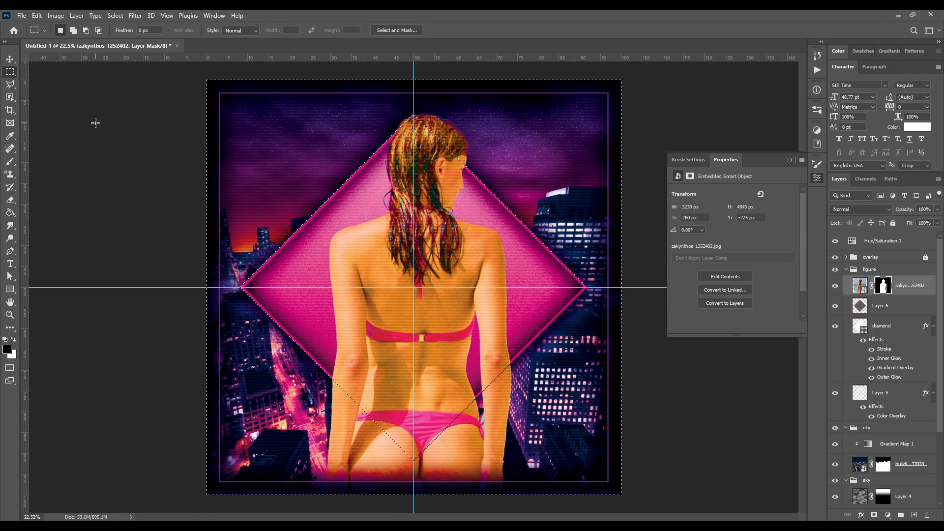
{"action": "left_click", "coordinate": [86, 30]}
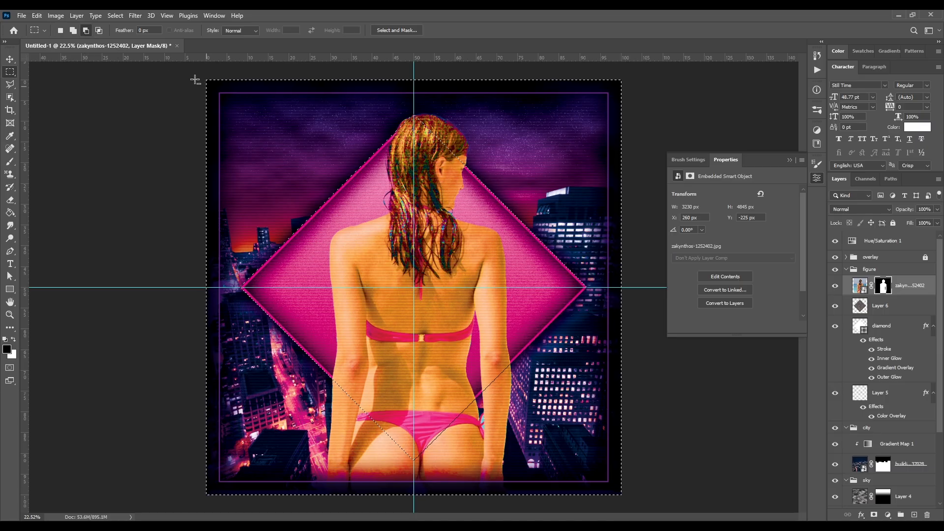
{"action": "left_click_drag", "start_coordinate": [182, 68], "coordinate": [740, 287]}
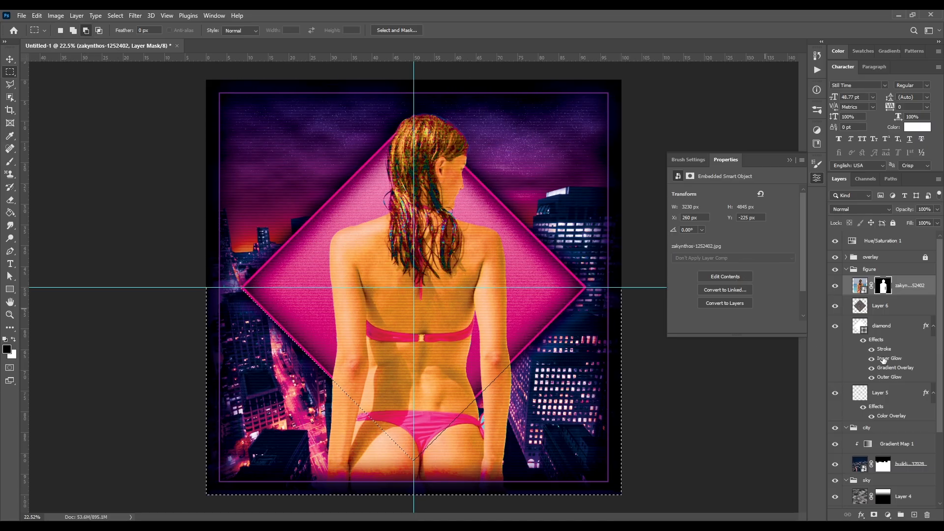
Hide the woman's lower body outside the diamond by painting the photo's mask black with a 5000 px brush, and clear the selection
{"action": "left_click", "coordinate": [884, 287]}
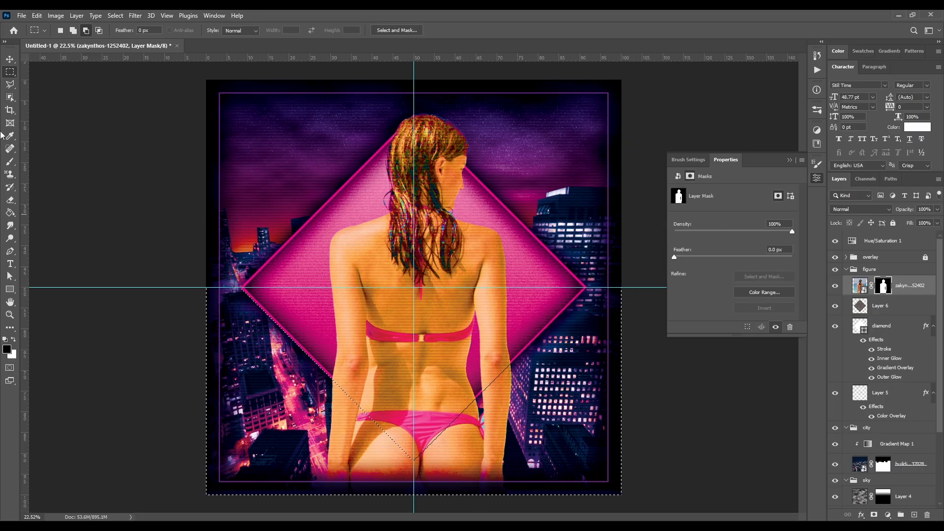
{"action": "left_click", "coordinate": [13, 163]}
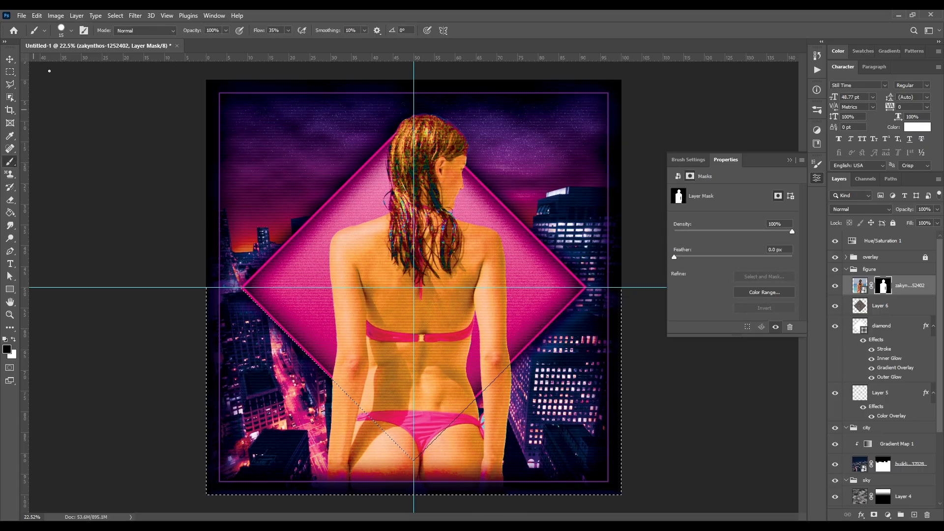
{"action": "left_click", "coordinate": [70, 31]}
{"action": "left_click_drag", "start_coordinate": [97, 61], "coordinate": [150, 63]}
{"action": "left_click", "coordinate": [324, 14]}
{"action": "mouse_move", "coordinate": [192, 295]}
{"action": "left_mouse_down"}
{"action": "mouse_move", "coordinate": [464, 434]}
{"action": "mouse_move", "coordinate": [411, 485]}
{"action": "mouse_move", "coordinate": [348, 516]}
{"action": "mouse_move", "coordinate": [536, 476]}
{"action": "left_mouse_up"}
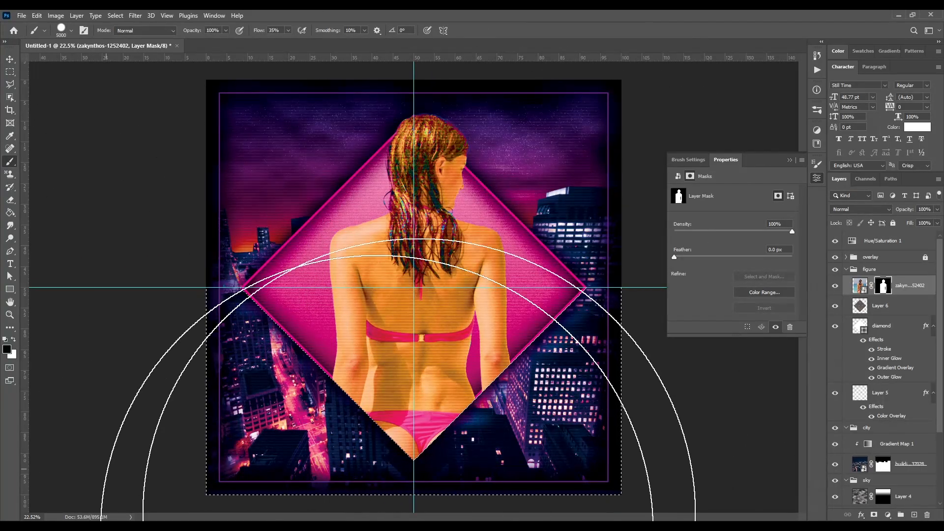
{"action": "left_click", "coordinate": [10, 72]}
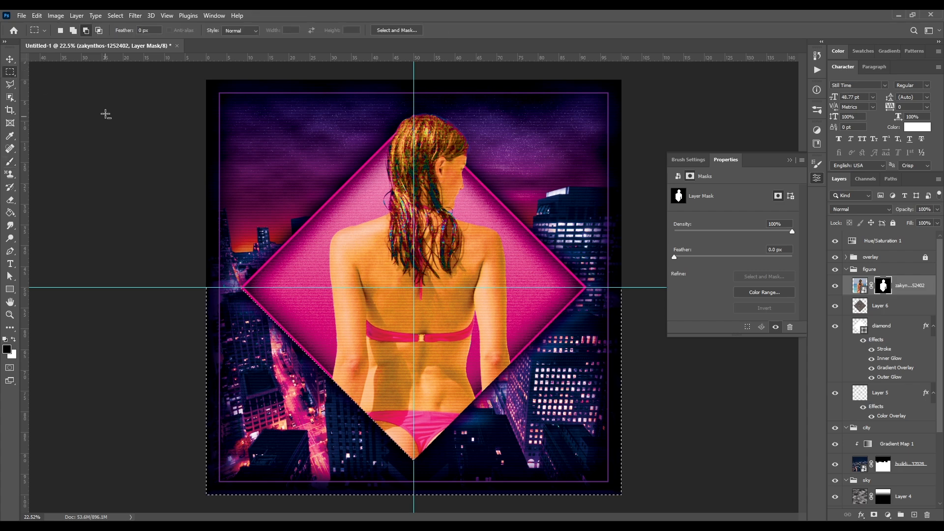
{"action": "left_click", "coordinate": [60, 30]}
{"action": "key", "text": "ctrl+d"}
Nudge the masked woman's photo slightly upward so its lower edges reveal the diamond's pink outline
{"action": "left_click", "coordinate": [12, 60]}
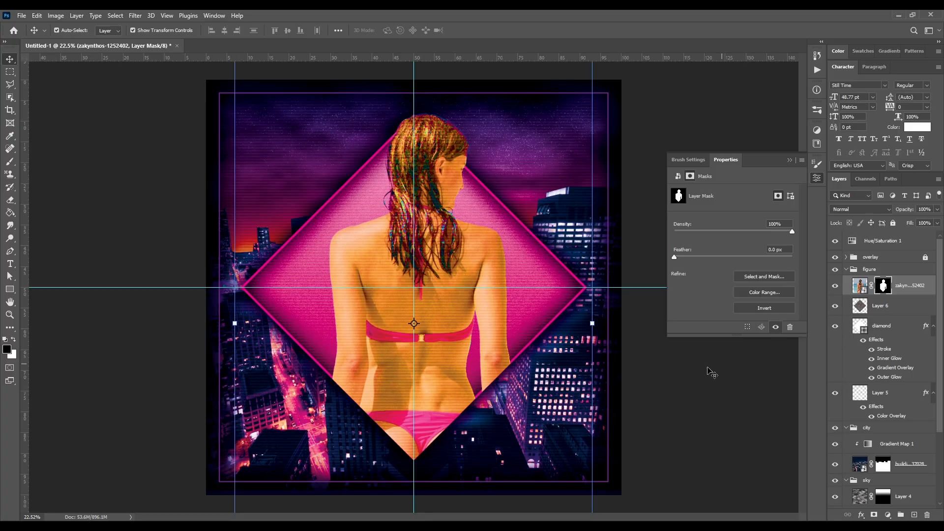
{"action": "key", "text": "shift+Up"}
{"action": "key", "text": "shift+Up"}
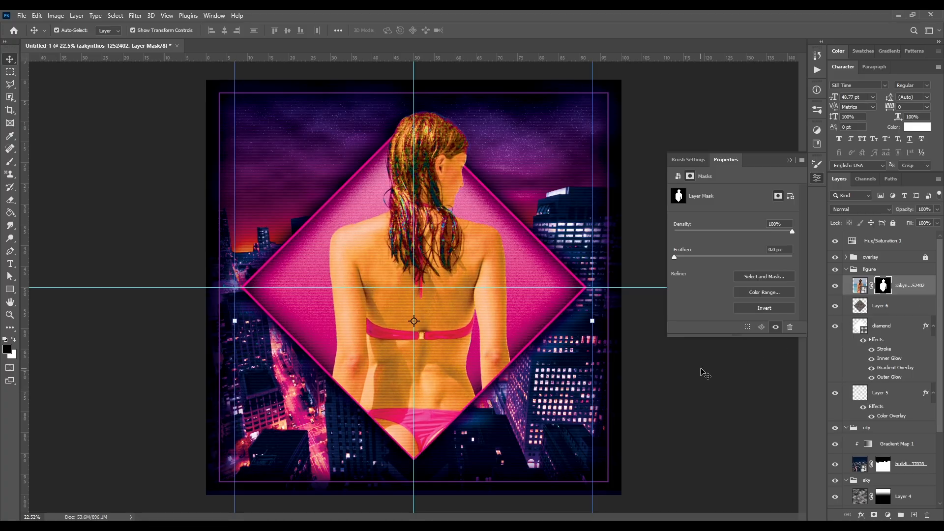
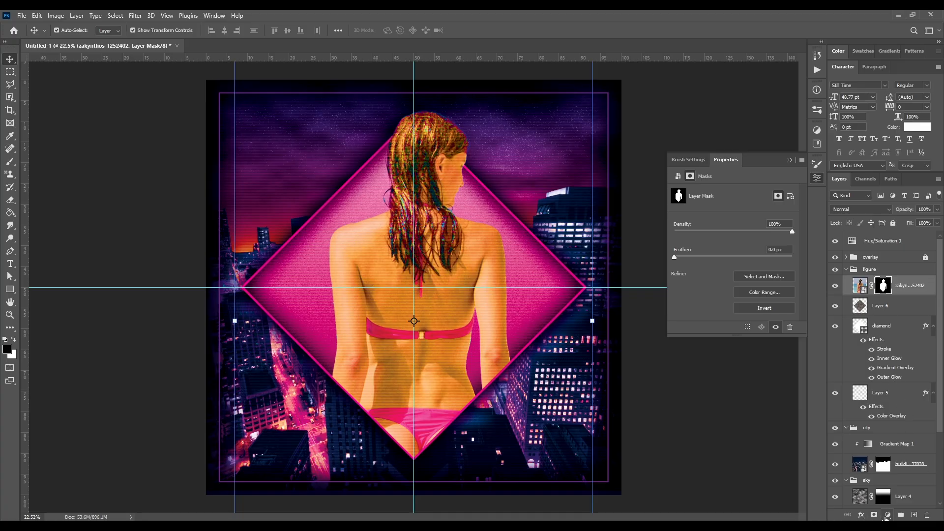
Add a Gradient Map adjustment above the woman's photo, delete its layer mask, and clip it to the photo
{"action": "left_click", "coordinate": [888, 515]}
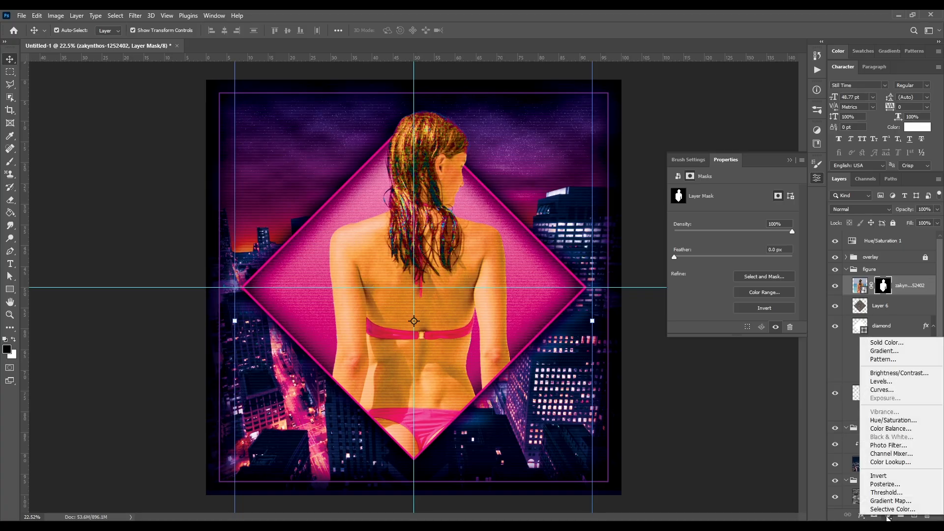
{"action": "left_click", "coordinate": [890, 501]}
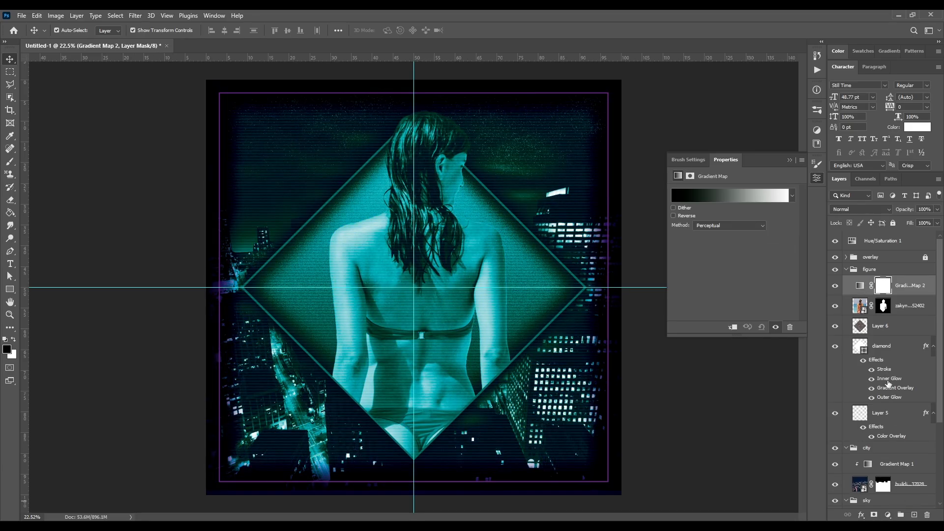
{"action": "right_click", "coordinate": [883, 287]}
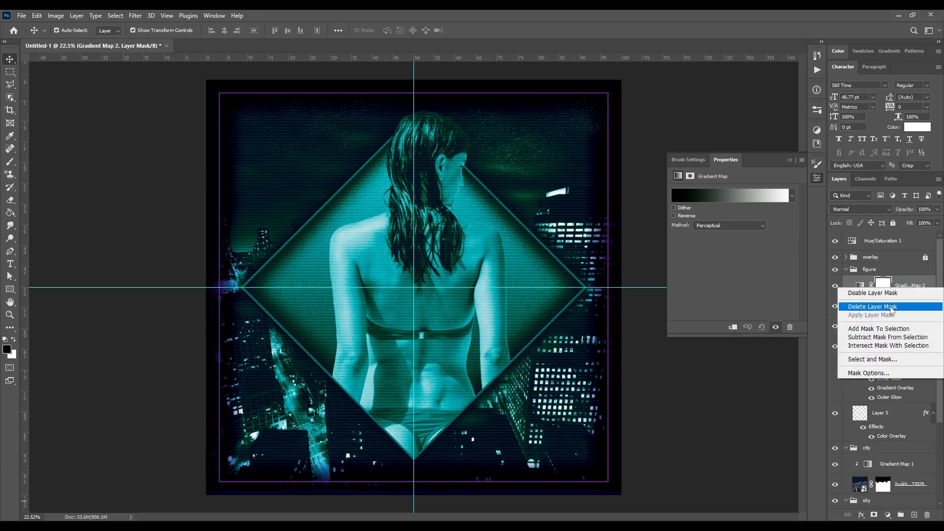
{"action": "left_click", "coordinate": [892, 304]}
{"action": "right_click", "coordinate": [890, 290]}
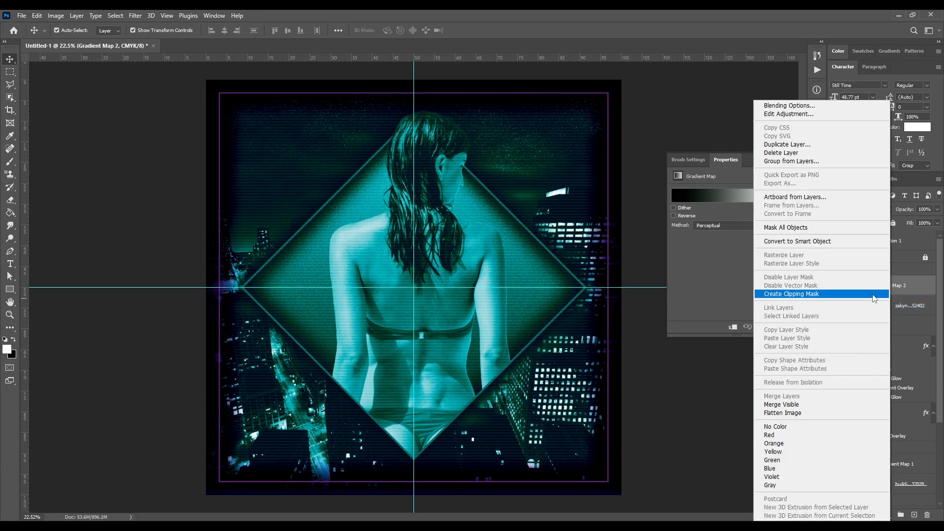
{"action": "left_click", "coordinate": [882, 290]}
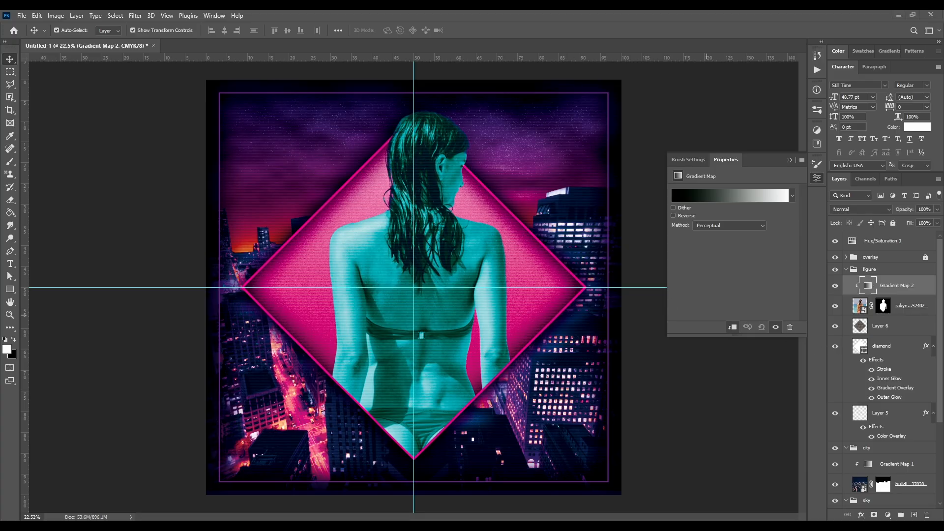
Set the gradient map's dark colour stop to location 13 and colour 091116
{"action": "left_click", "coordinate": [727, 197]}
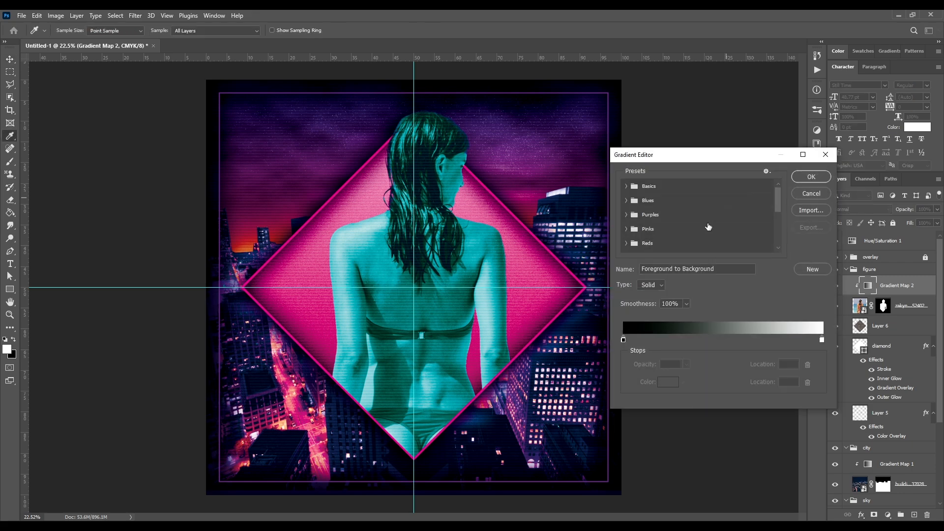
{"action": "left_click", "coordinate": [623, 340]}
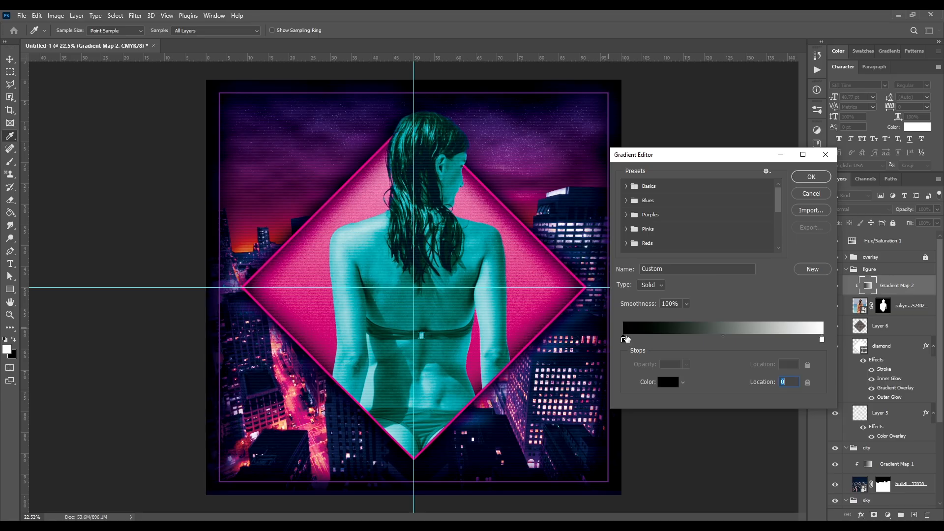
{"action": "type", "text": "13"}
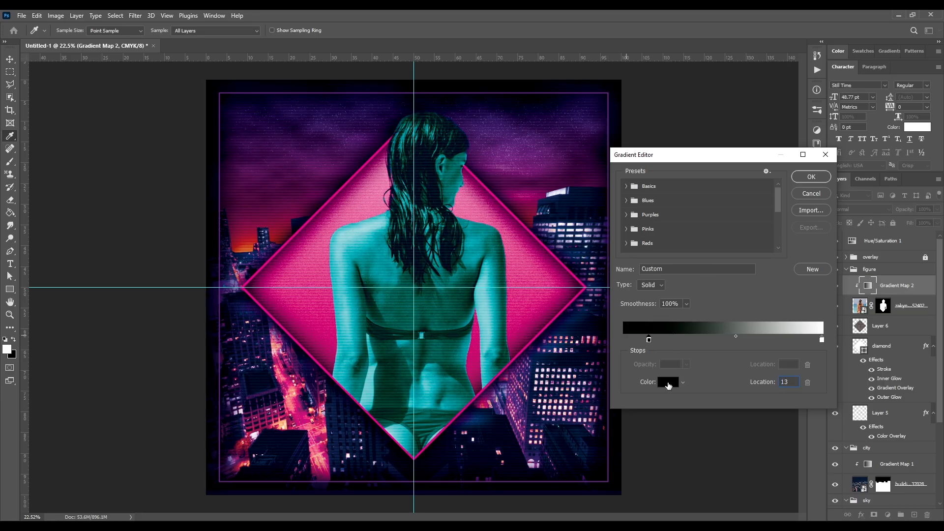
{"action": "left_click", "coordinate": [669, 382]}
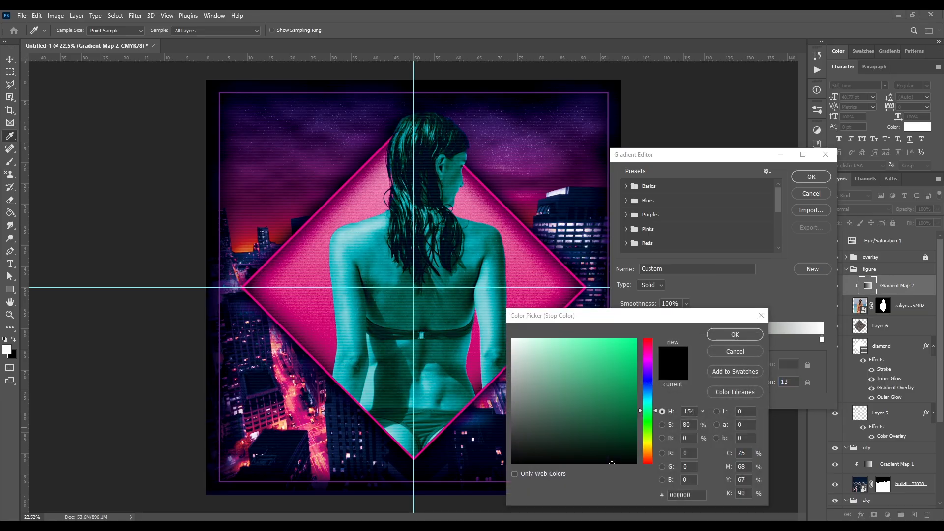
{"action": "left_click", "coordinate": [685, 492]}
{"action": "double_click", "coordinate": [685, 493]}
{"action": "type", "text": "091116"}
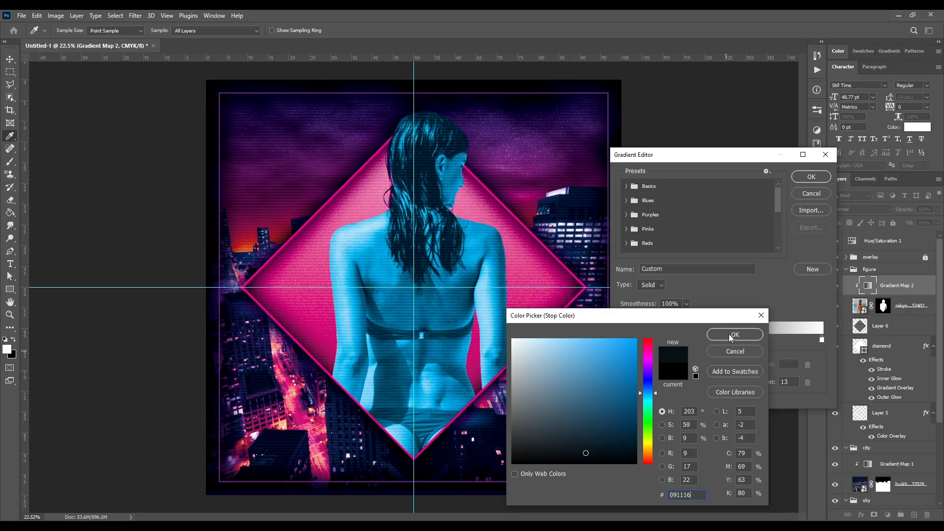
{"action": "left_click", "coordinate": [730, 335]}
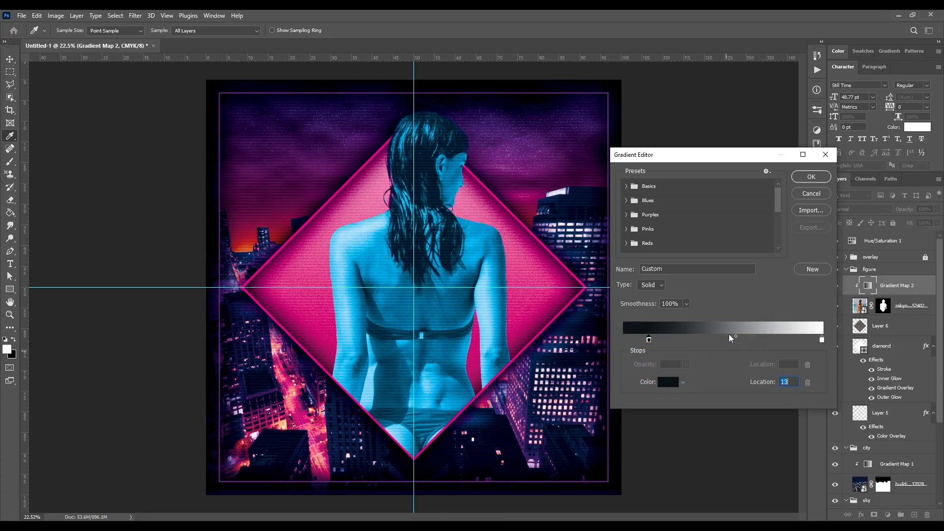
Add a gradient map colour stop at location 40 and set its colour to 1c0b38
{"action": "left_click", "coordinate": [691, 340]}
{"action": "type", "text": "40"}
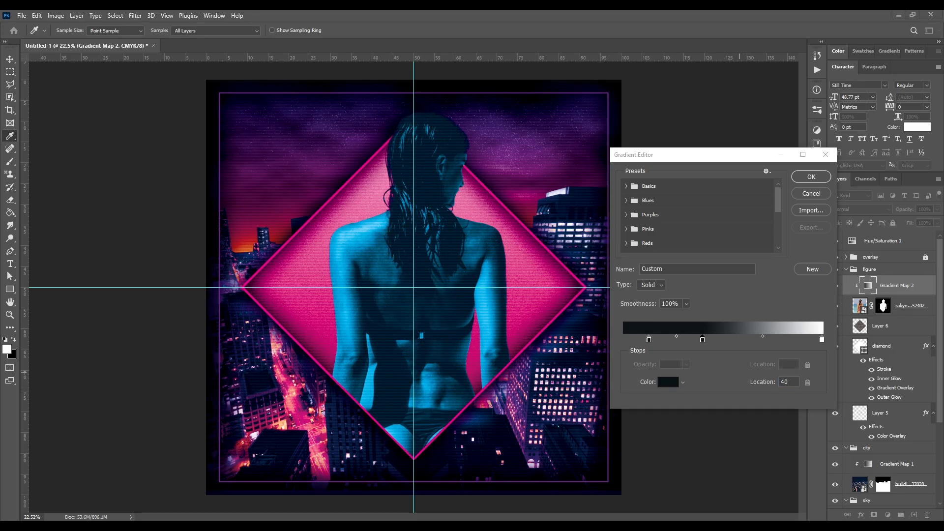
{"action": "left_click", "coordinate": [667, 382]}
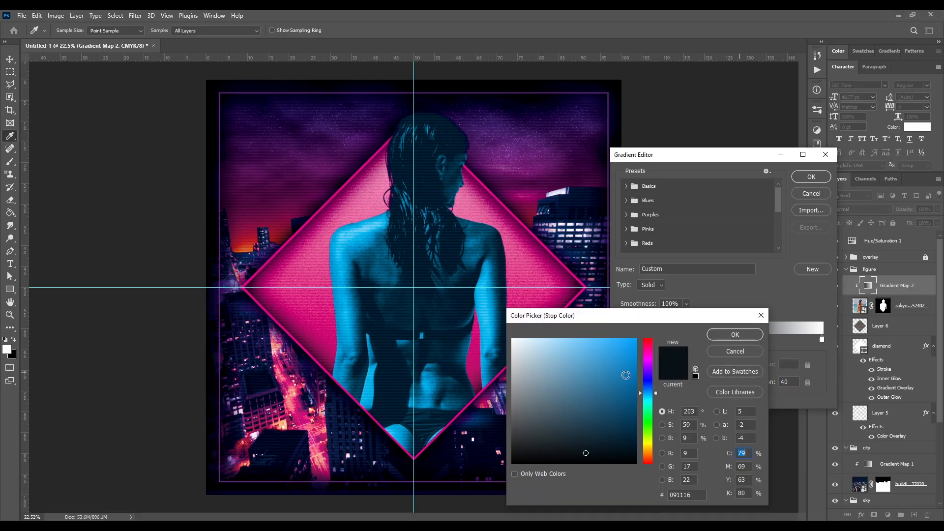
{"action": "left_click", "coordinate": [682, 495]}
{"action": "key", "text": "ctrl+v"}
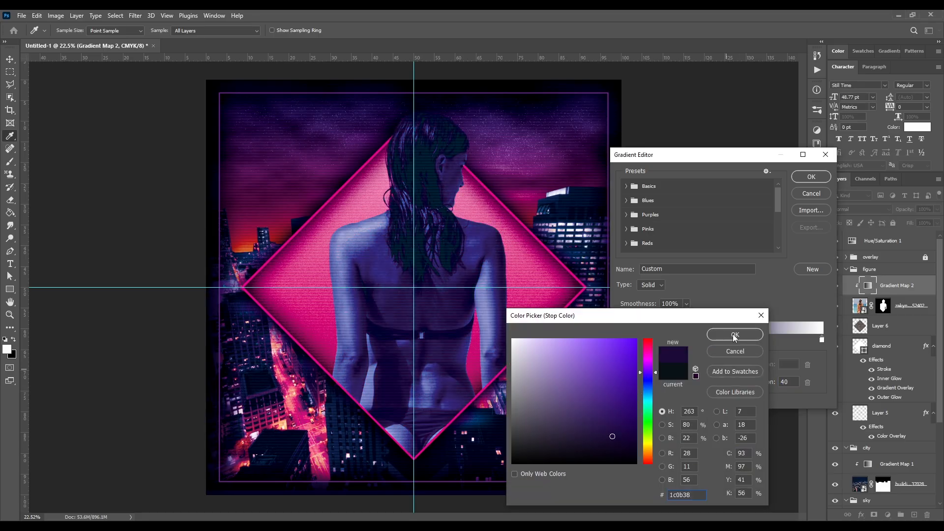
{"action": "left_click", "coordinate": [735, 335]}
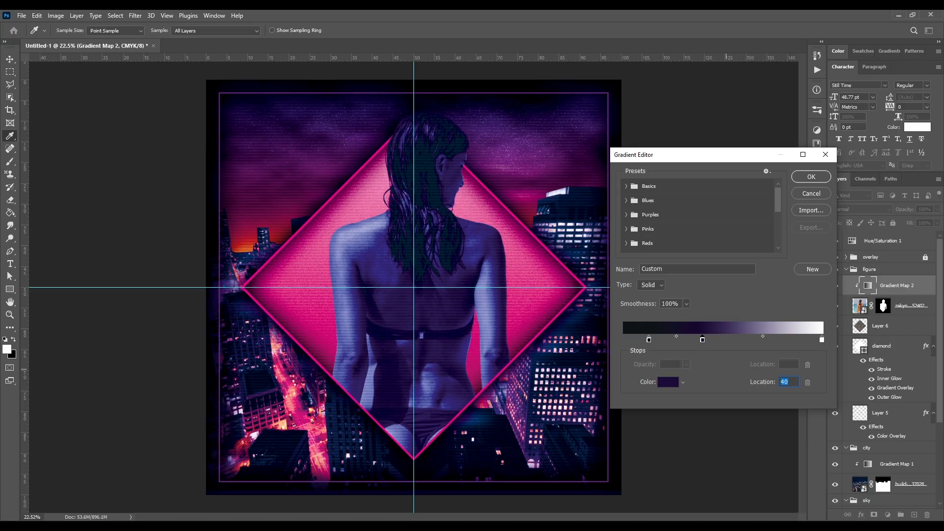
Add another colour stop at location 80 and set its colour to 6bc4ee
{"action": "left_click", "coordinate": [752, 339]}
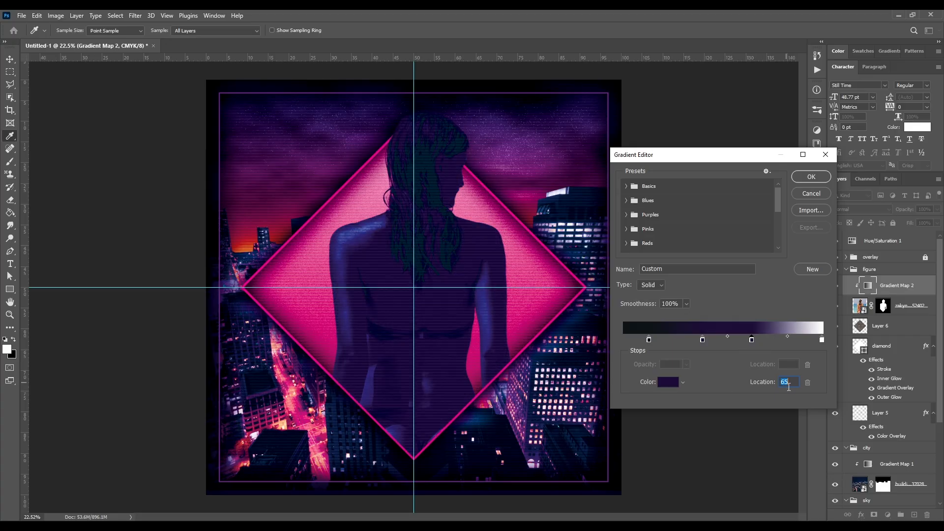
{"action": "type", "text": "80"}
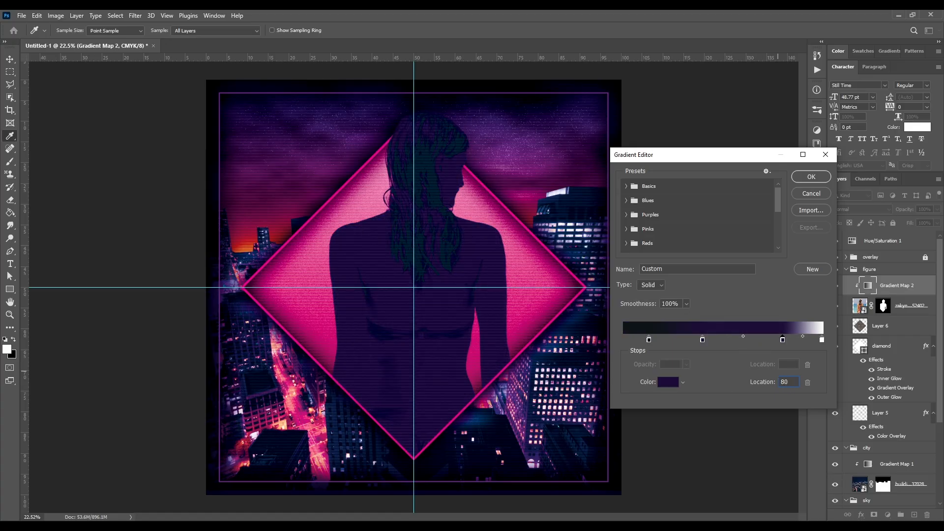
{"action": "key", "text": "Return"}
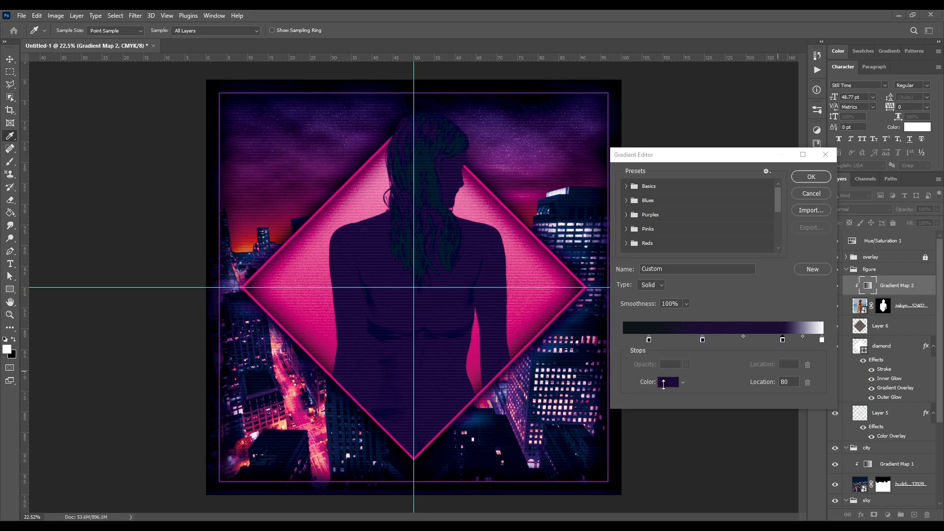
{"action": "left_click", "coordinate": [669, 382]}
{"action": "double_click", "coordinate": [690, 493]}
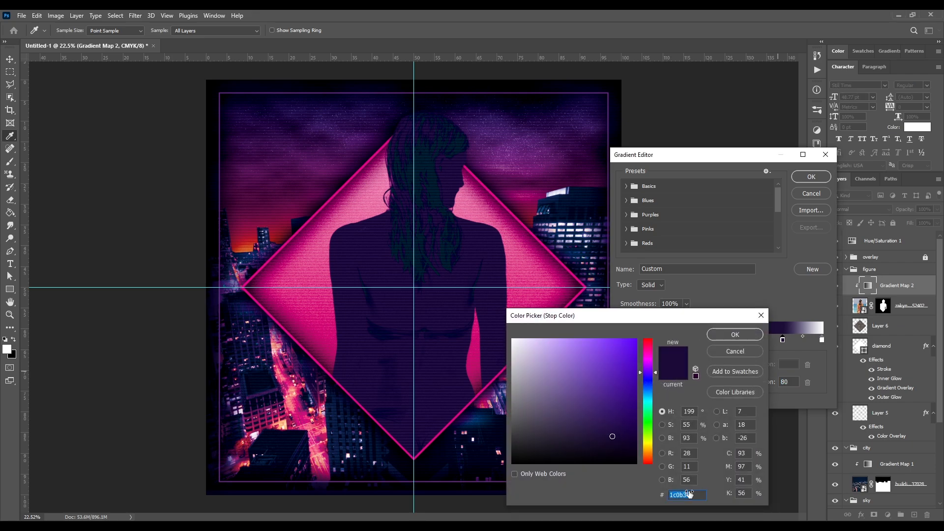
{"action": "type", "text": "6bc4ee"}
{"action": "left_click", "coordinate": [743, 338]}
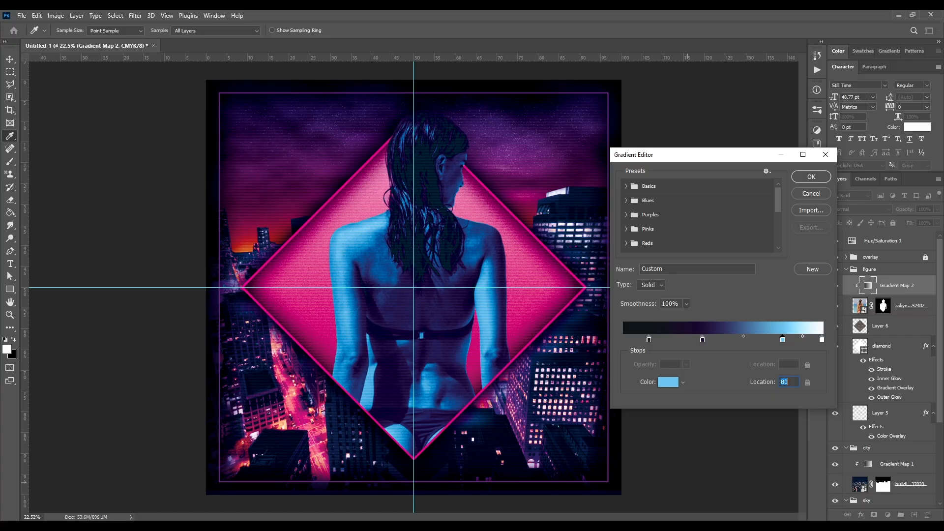
{"action": "key", "text": "Return"}
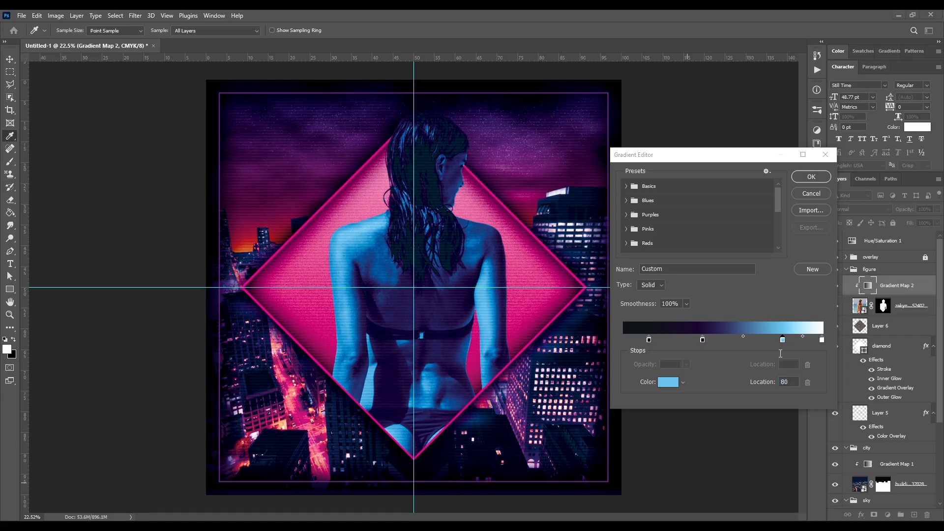
Set the gradient's end stop at location 100 to colour ec008c and apply the edited gradient
{"action": "double_click", "coordinate": [822, 339]}
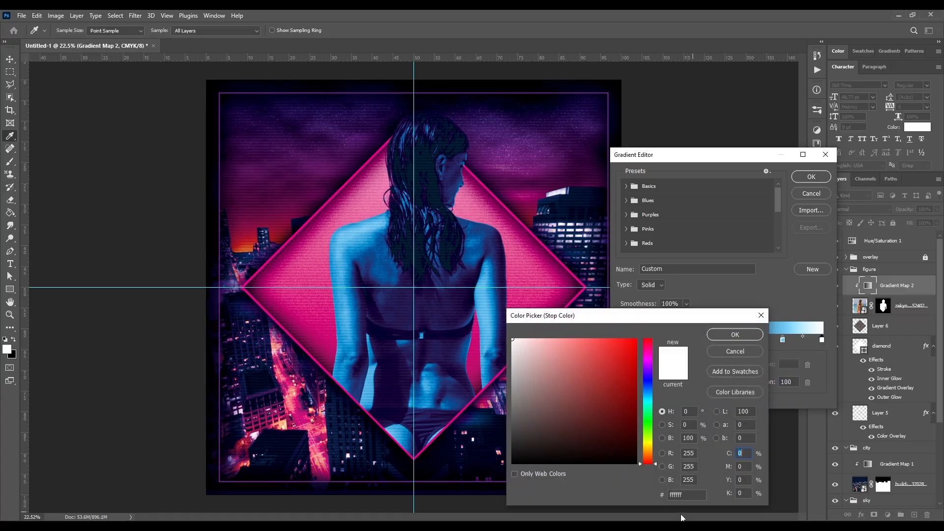
{"action": "double_click", "coordinate": [682, 494]}
{"action": "type", "text": "ec008c"}
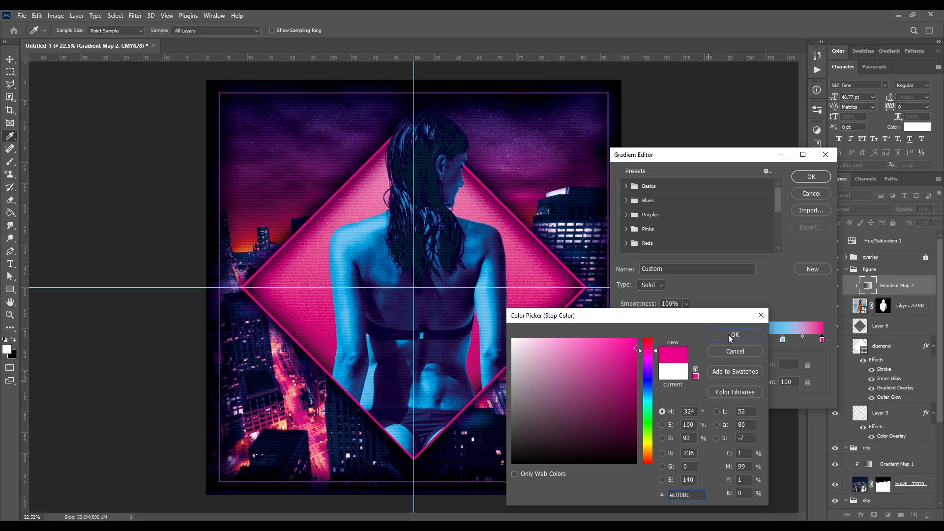
{"action": "left_click", "coordinate": [728, 334]}
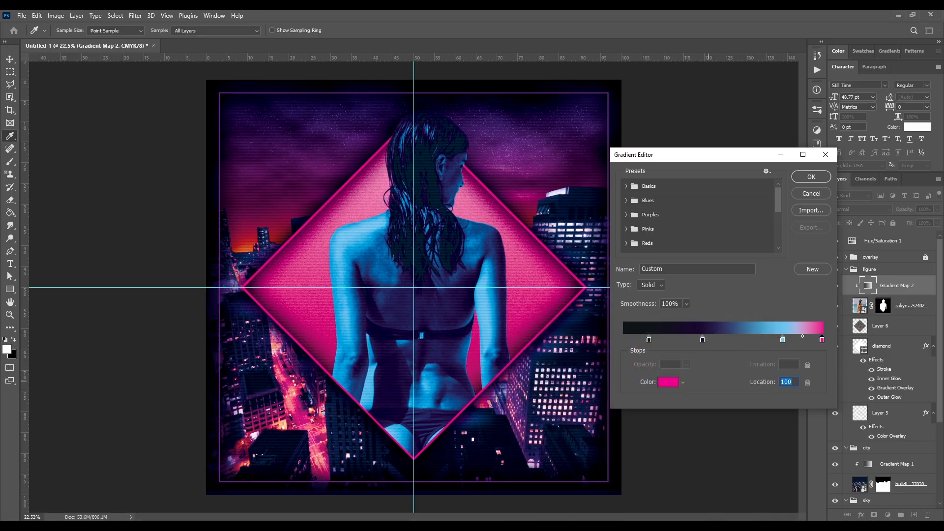
{"action": "left_click", "coordinate": [812, 178]}
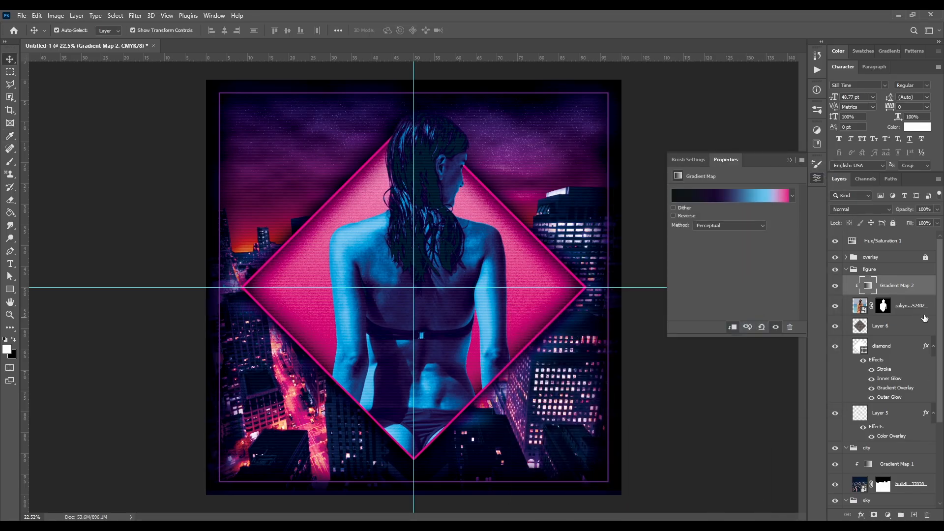
Give the woman's photo layer an Inner Glow with Overlay blend mode and colour ec008c
{"action": "left_click", "coordinate": [923, 320]}
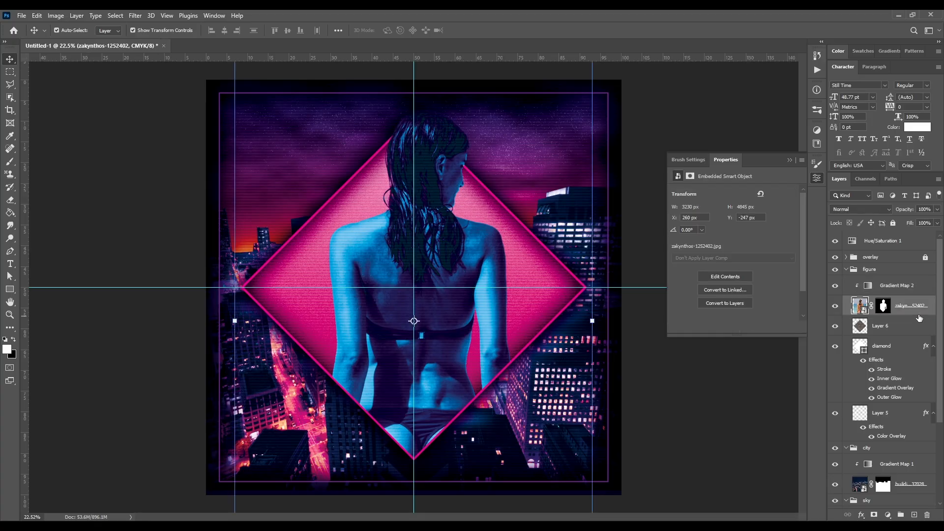
{"action": "double_click", "coordinate": [922, 318]}
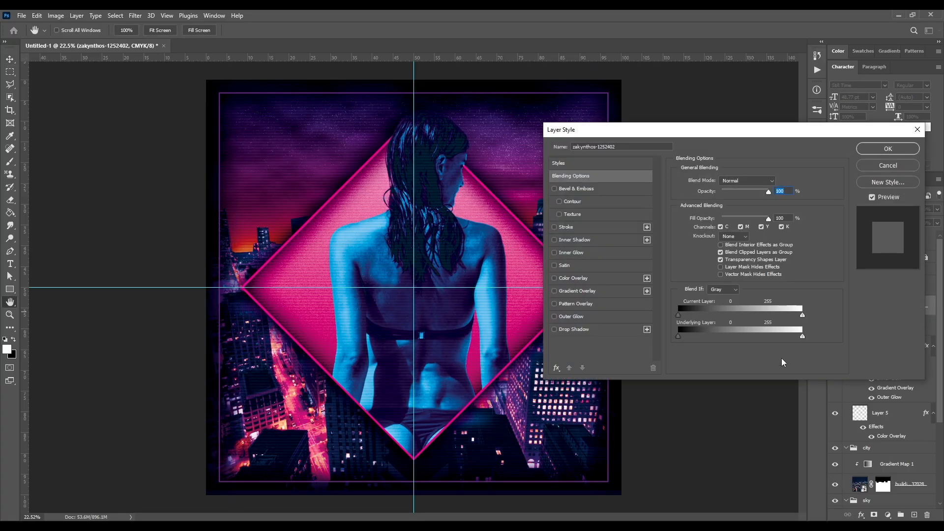
{"action": "left_click", "coordinate": [573, 252]}
{"action": "left_click", "coordinate": [726, 181]}
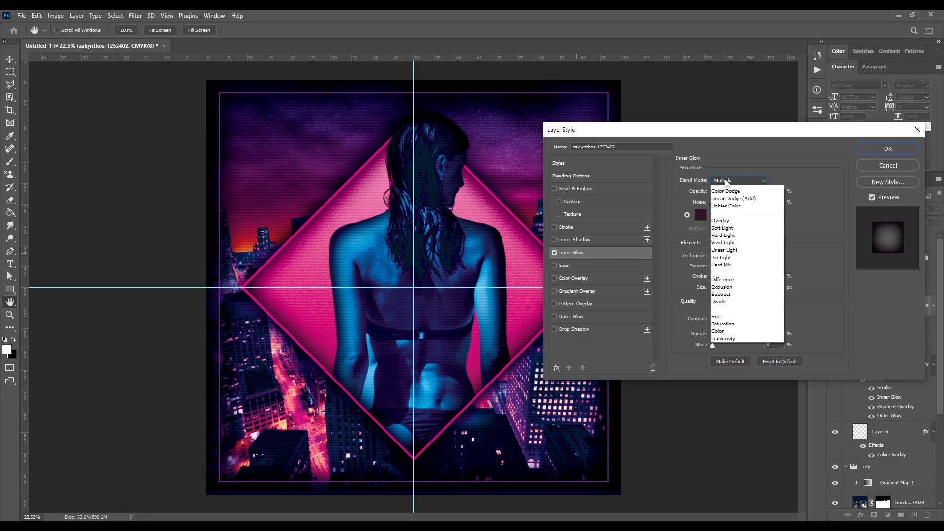
{"action": "left_click", "coordinate": [748, 300]}
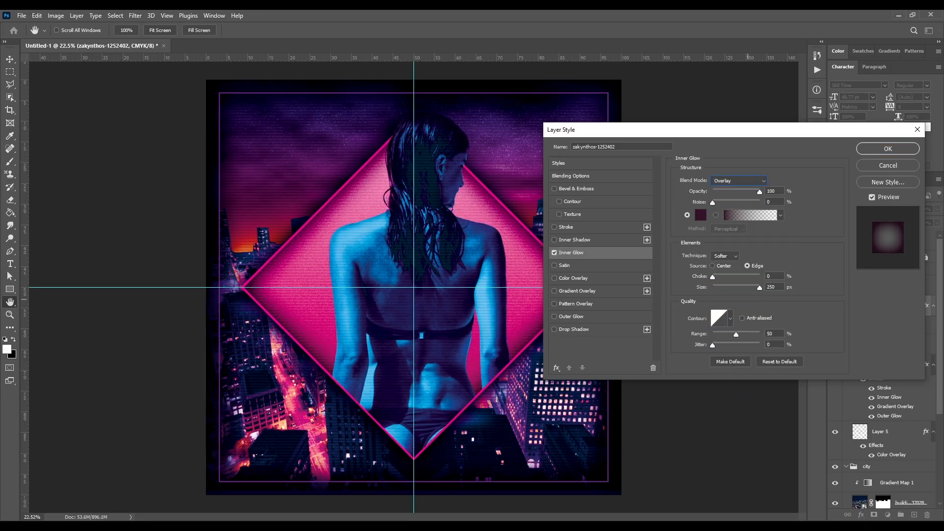
{"action": "left_click", "coordinate": [699, 216]}
{"action": "double_click", "coordinate": [694, 497]}
{"action": "type", "text": "ec008c"}
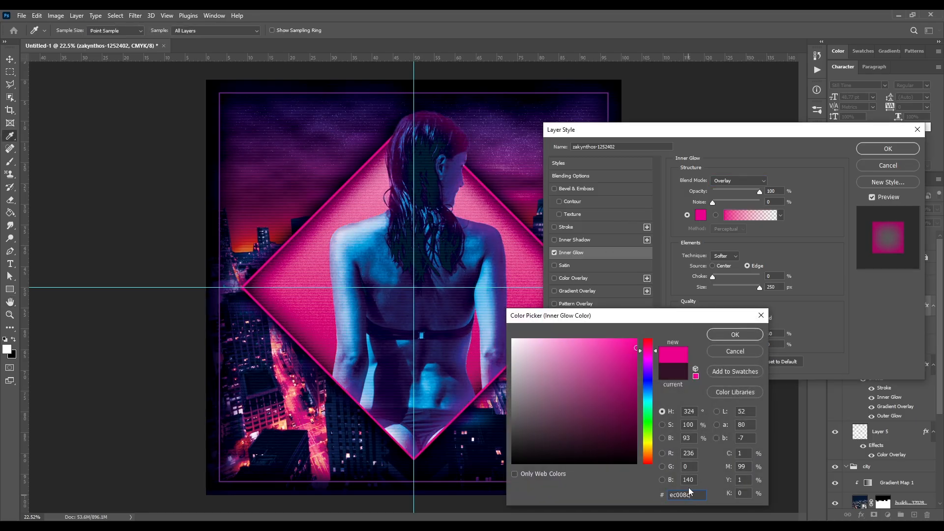
{"action": "left_click", "coordinate": [733, 334]}
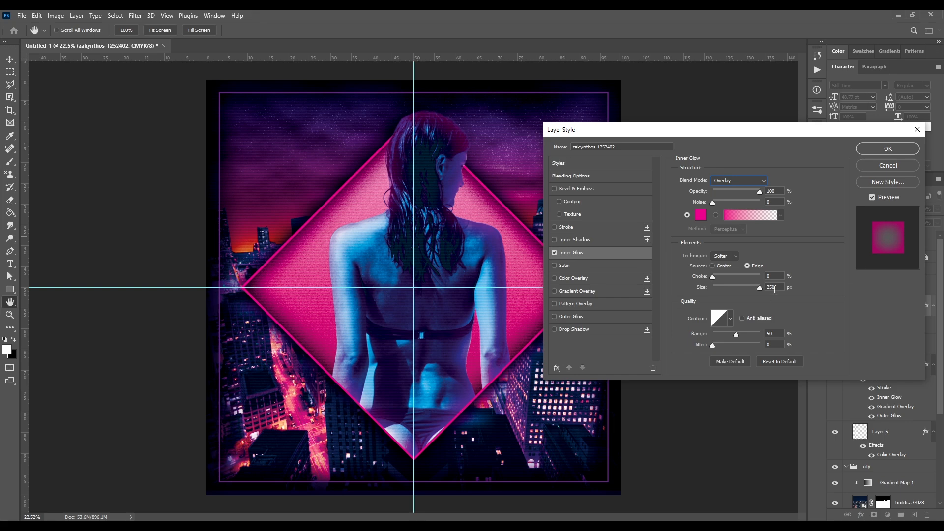
Add an Outer Glow to the woman's photo in Multiply mode with colour 201030 and size 215 px, and apply the layer style
{"action": "left_click", "coordinate": [576, 317]}
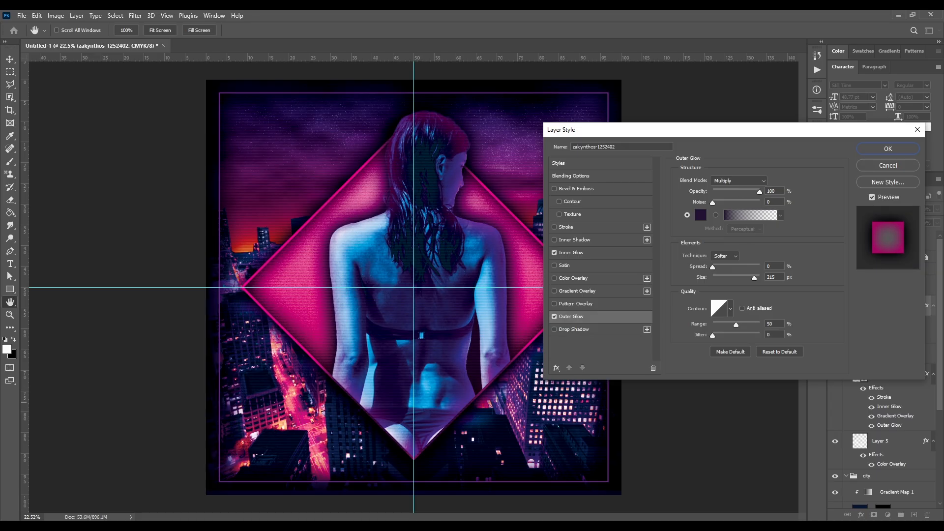
{"action": "left_click", "coordinate": [700, 216]}
{"action": "left_click", "coordinate": [685, 495]}
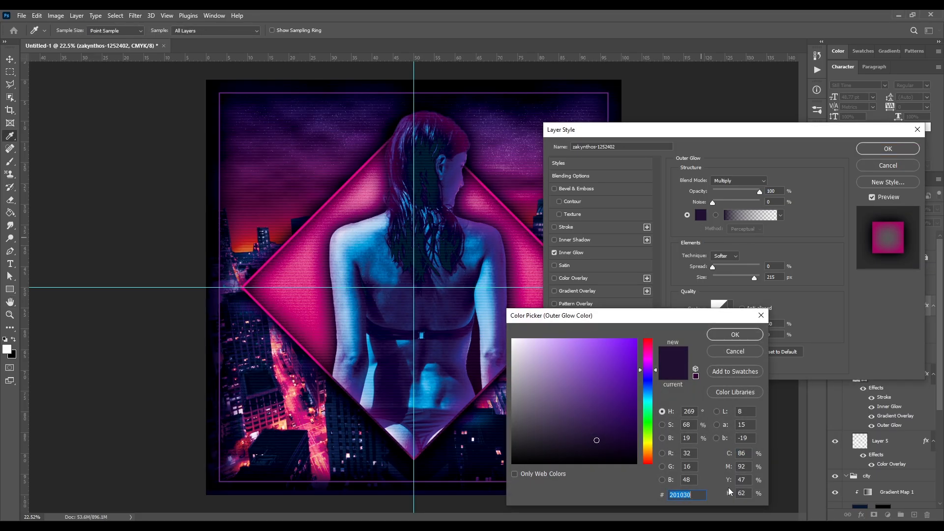
{"action": "left_click", "coordinate": [732, 335]}
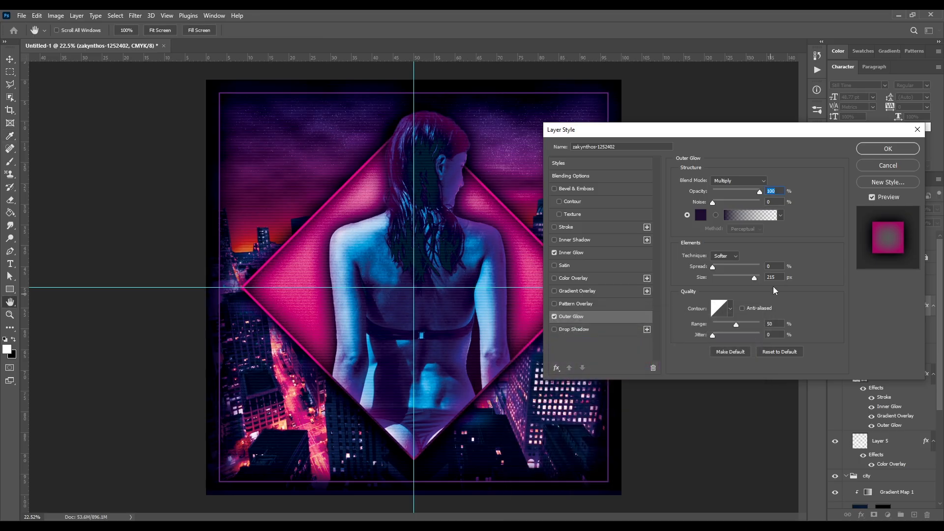
{"action": "left_click", "coordinate": [868, 151]}
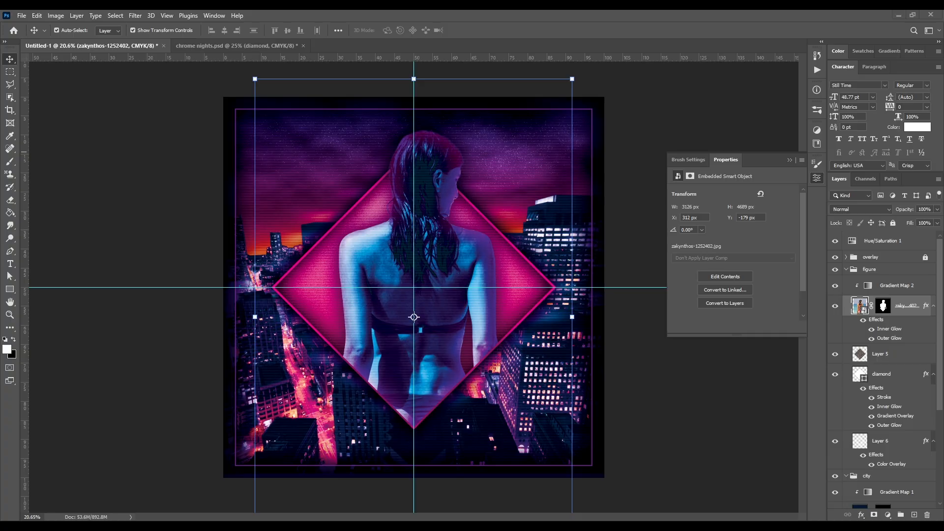
Create a new layer group above the overlay group and name it text
{"action": "left_click", "coordinate": [900, 515]}
{"action": "left_click_drag", "start_coordinate": [893, 284], "coordinate": [894, 242]}
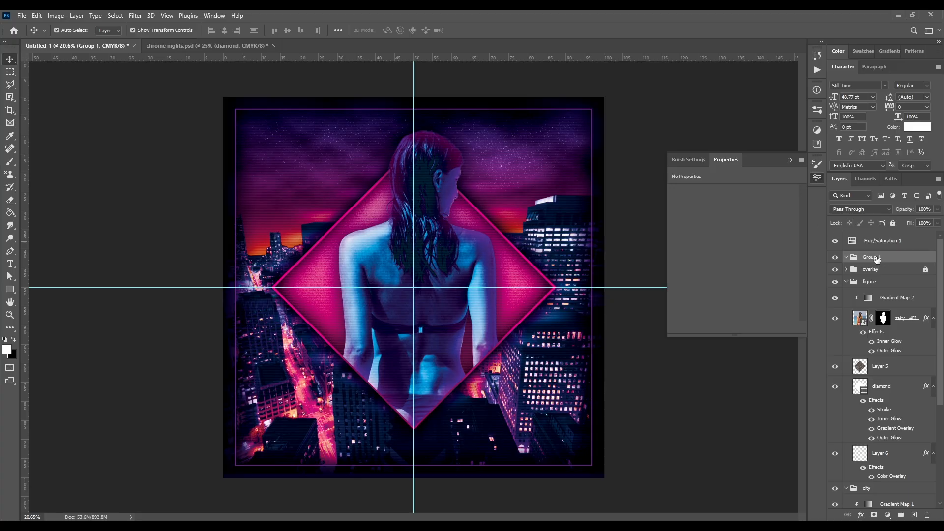
{"action": "double_click", "coordinate": [877, 261]}
{"action": "type", "text": "text"}
{"action": "key", "text": "Return"}
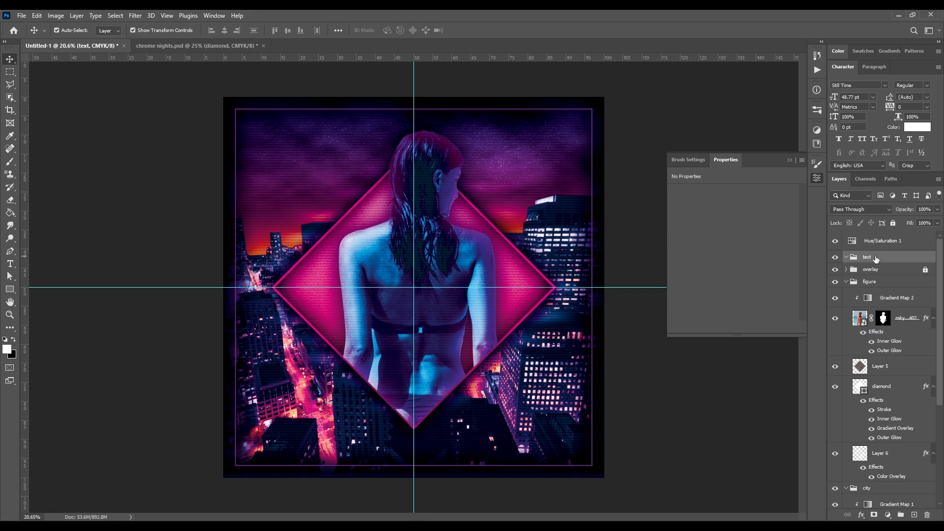
Add the title text "Chrome" over the woman's neck on a new type layer in the text group
{"action": "left_click", "coordinate": [9, 266]}
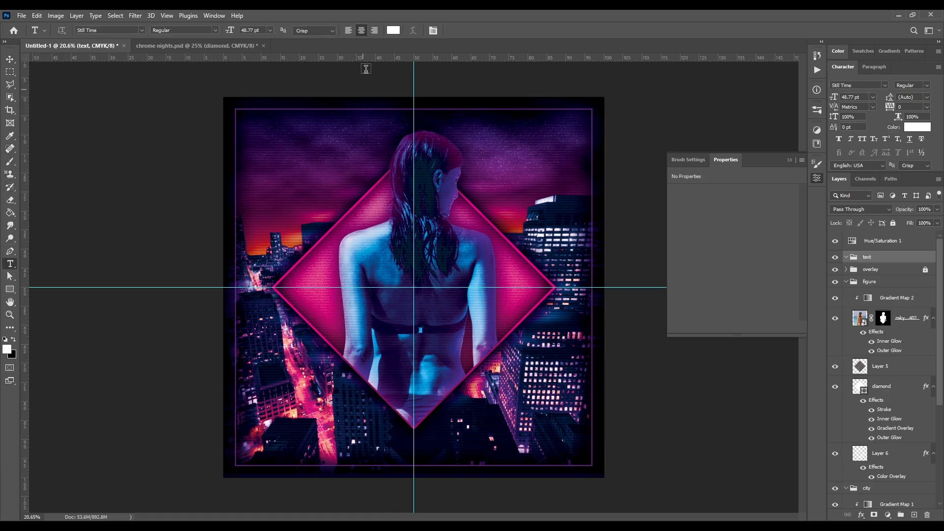
{"action": "left_click", "coordinate": [421, 222]}
{"action": "type", "text": "Throme"}
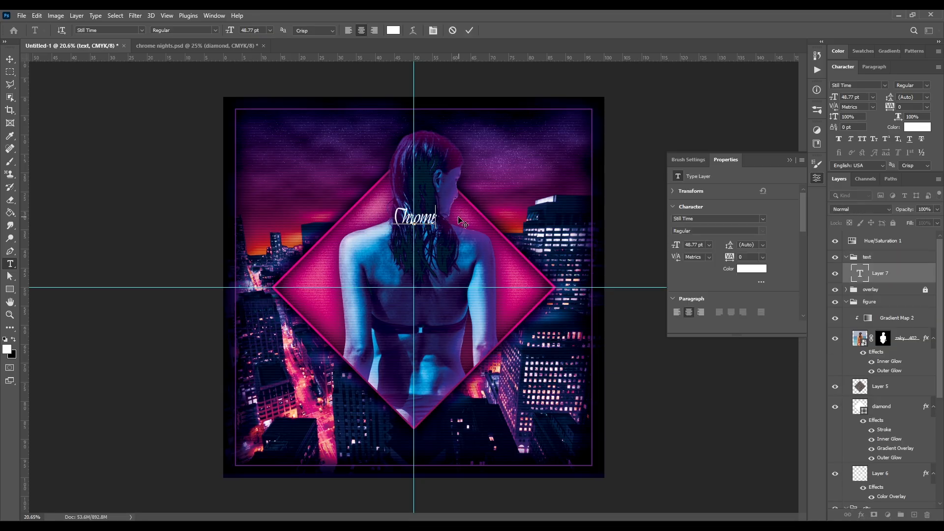
{"action": "left_click", "coordinate": [10, 59]}
Change the Chrome title's font to Kimberley Black and set it in all caps
{"action": "left_click", "coordinate": [859, 85]}
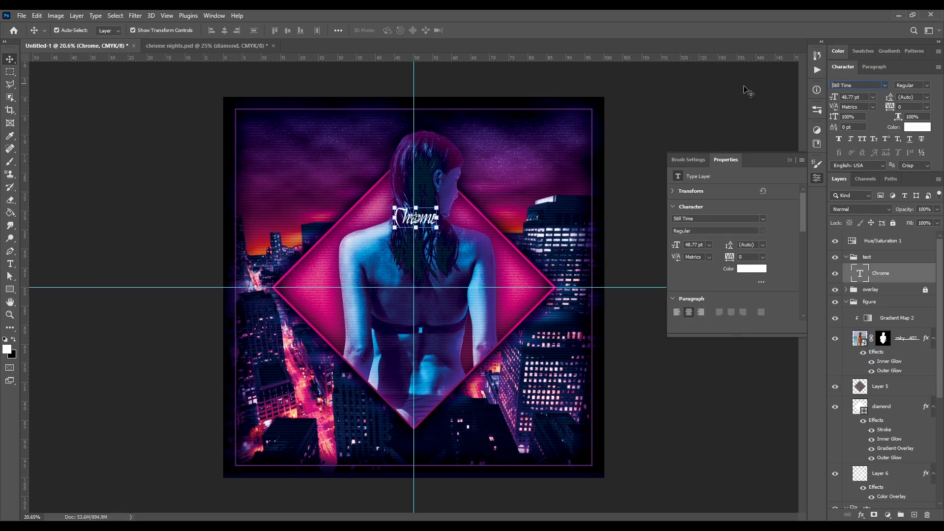
{"action": "type", "text": "mb"}
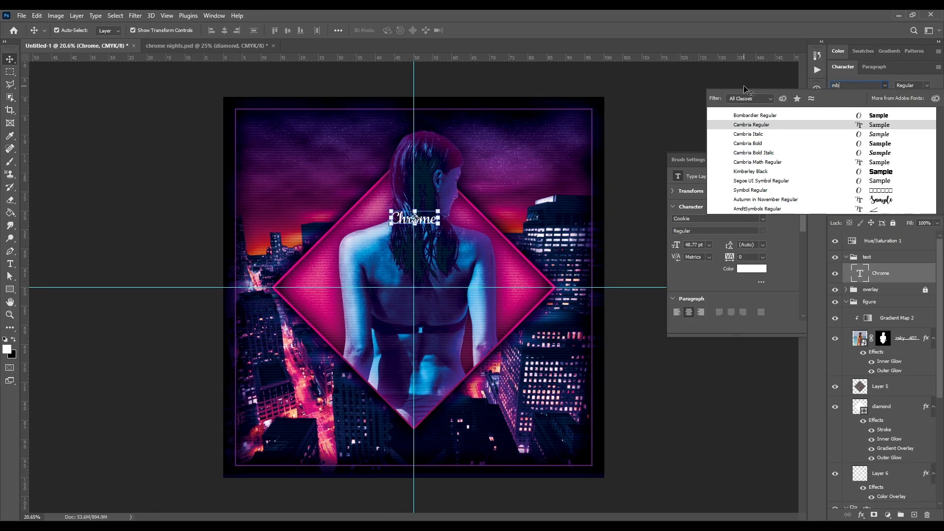
{"action": "key", "text": "BackSpace"}
{"action": "key", "text": "BackSpace"}
{"action": "type", "text": "kimb"}
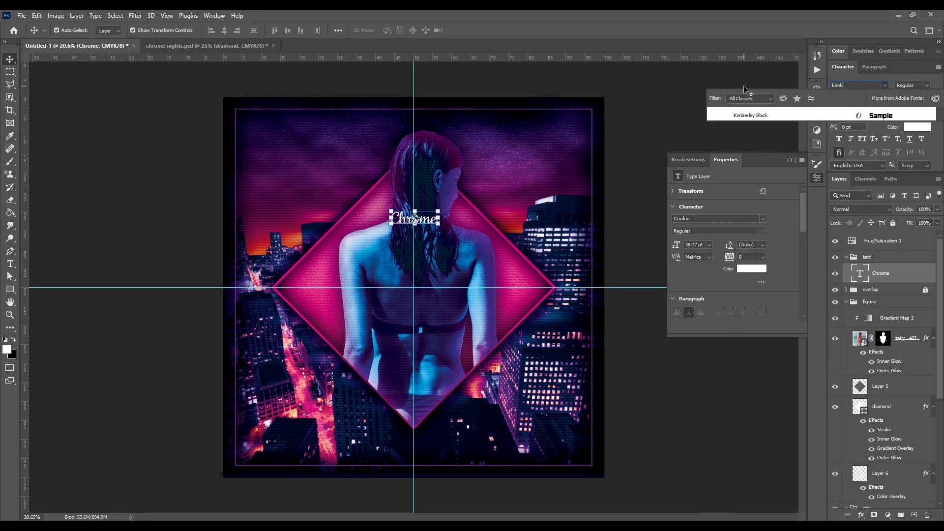
{"action": "left_click", "coordinate": [748, 115]}
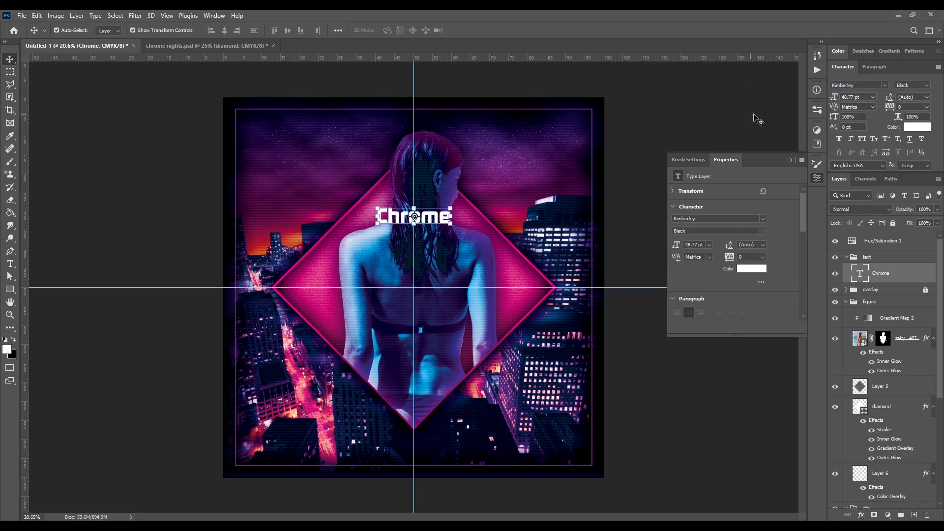
{"action": "left_click", "coordinate": [863, 141]}
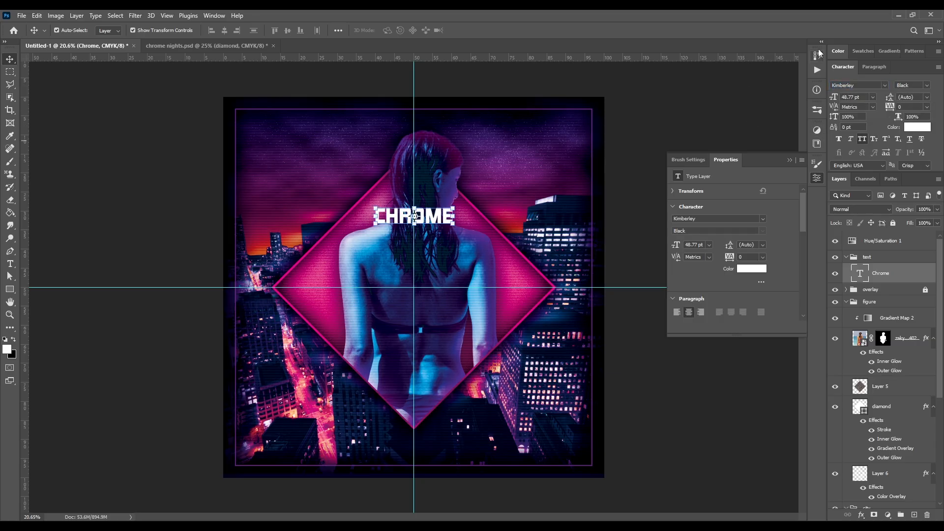
Enlarge the CHROME title to 140 pt and move it down across the woman's upper back, centred just above the horizontal guide
{"action": "left_click", "coordinate": [858, 97]}
{"action": "type", "text": "140"}
{"action": "key", "text": "Return"}
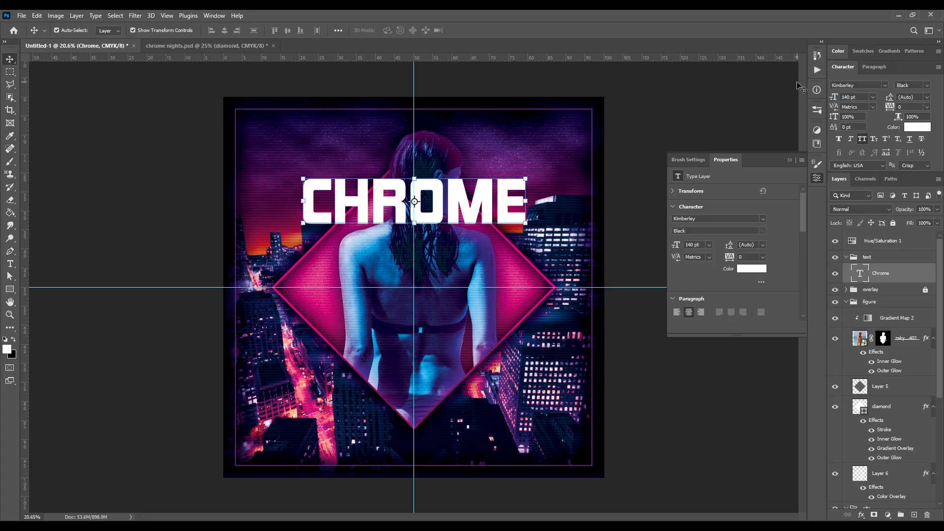
{"action": "left_click_drag", "start_coordinate": [470, 217], "coordinate": [482, 250]}
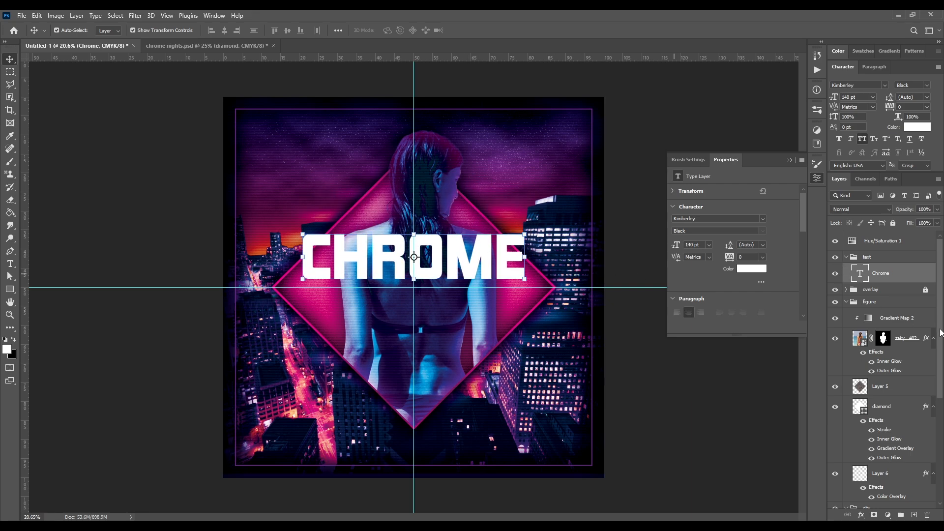
Add a Gradient Overlay to the Chrome text layer and set its gradient's first colour stop to f9c5db
{"action": "double_click", "coordinate": [922, 279]}
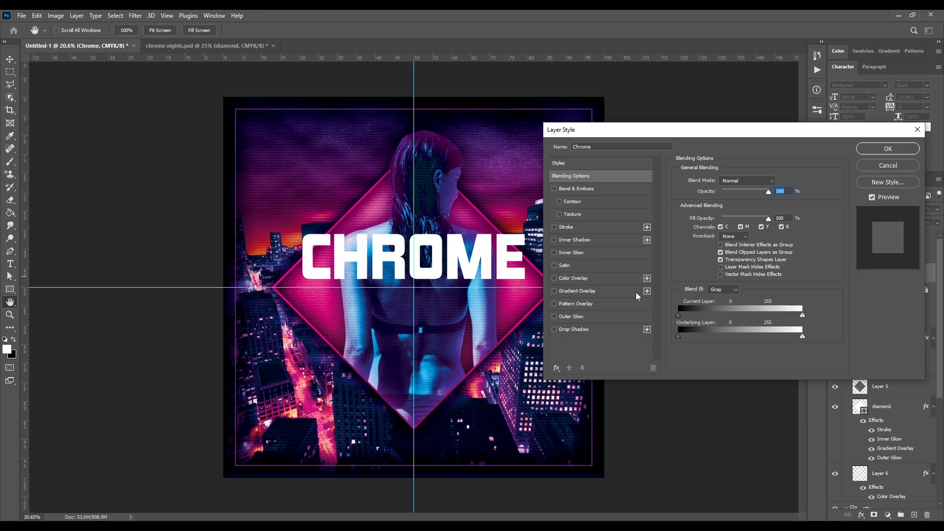
{"action": "left_click", "coordinate": [589, 292]}
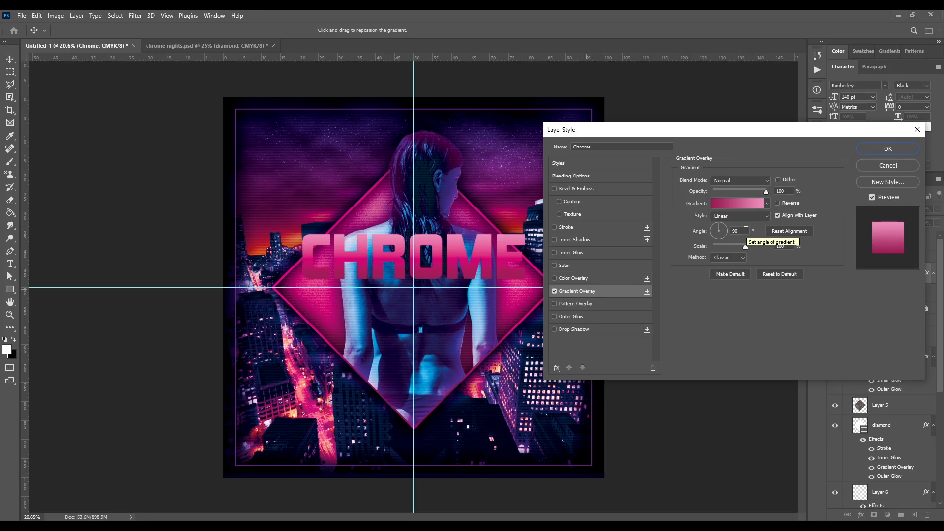
{"action": "left_click", "coordinate": [727, 203]}
{"action": "double_click", "coordinate": [624, 340]}
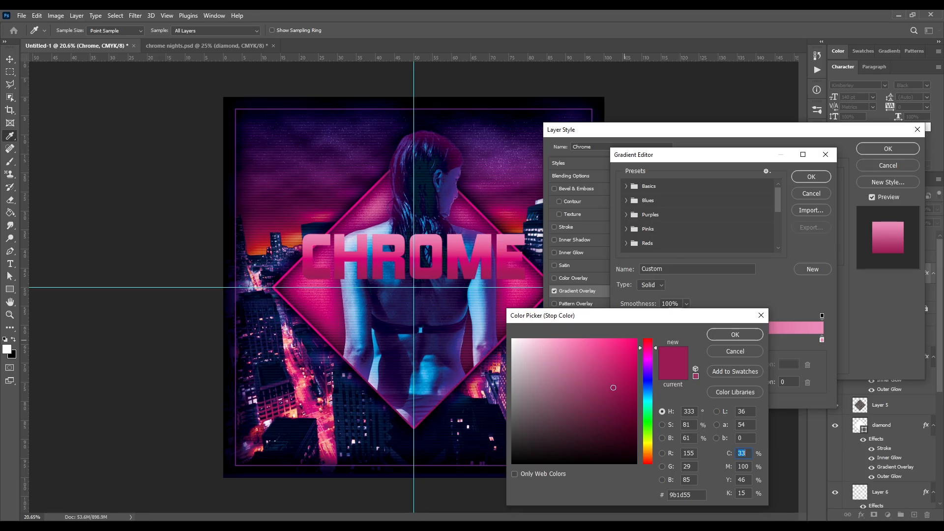
{"action": "left_click", "coordinate": [686, 498]}
{"action": "left_click_drag", "start_coordinate": [692, 495], "coordinate": [656, 491]}
{"action": "type", "text": "f9c5d8"}
{"action": "key", "text": "Return"}
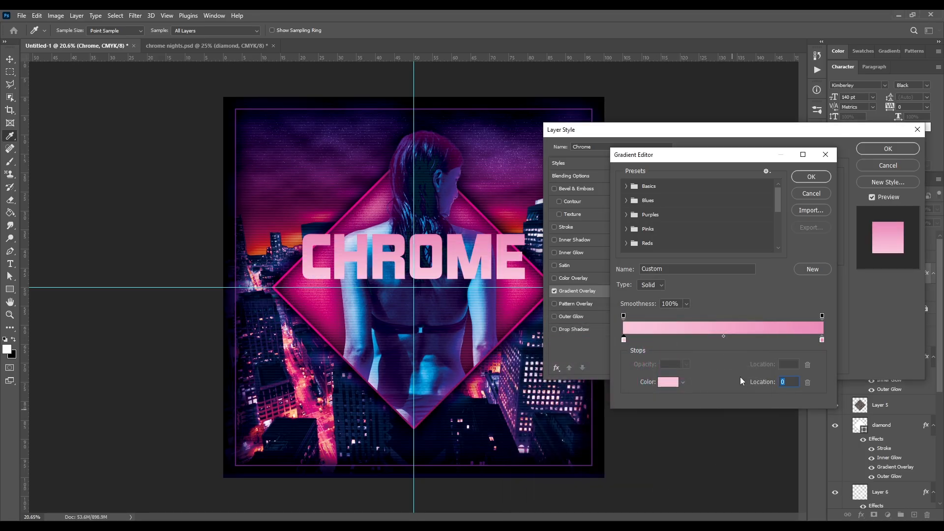
Add a middle colour stop with colour 921e5e to the overlay gradient and set its location to 49%
{"action": "left_click", "coordinate": [703, 340]}
{"action": "left_click", "coordinate": [675, 383]}
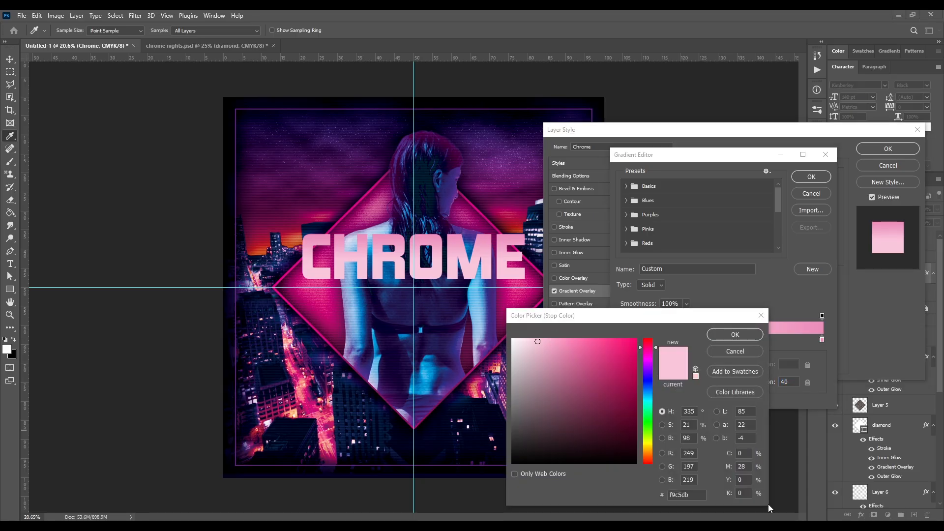
{"action": "left_click", "coordinate": [692, 495]}
{"action": "left_click_drag", "start_coordinate": [692, 495], "coordinate": [659, 493]}
{"action": "type", "text": "921e5e"}
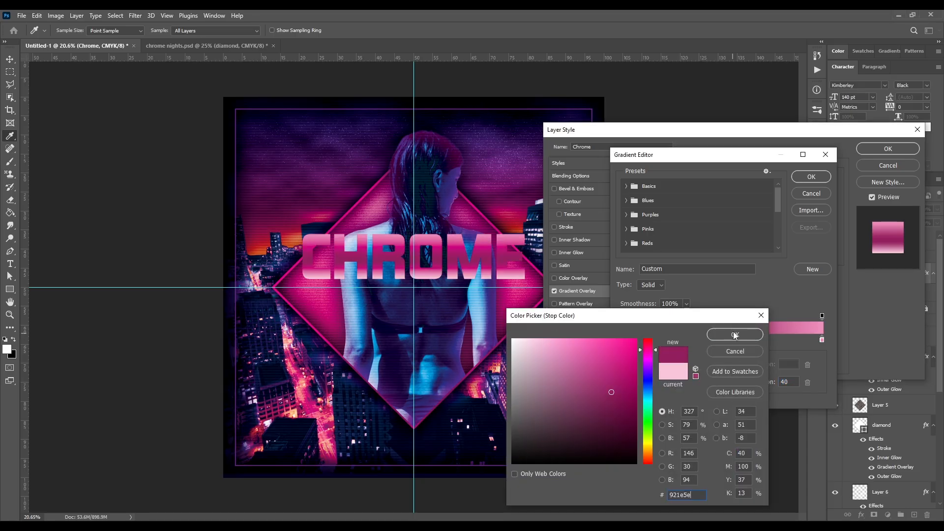
{"action": "left_click", "coordinate": [734, 335]}
{"action": "double_click", "coordinate": [790, 382]}
{"action": "type", "text": "48"}
{"action": "key", "text": "Up"}
Add another colour stop at 56% of the overlay gradient and paste in the light blue hex colour
{"action": "left_click", "coordinate": [735, 340]}
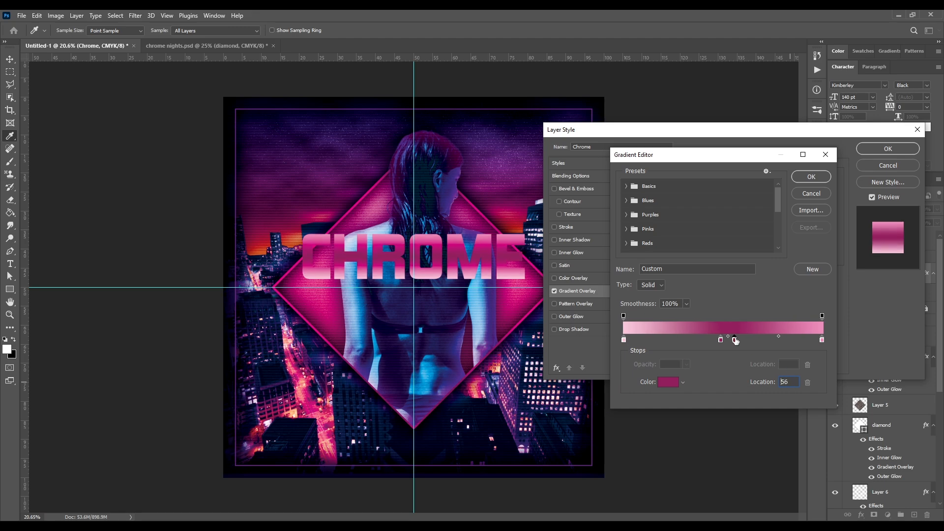
{"action": "double_click", "coordinate": [734, 340]}
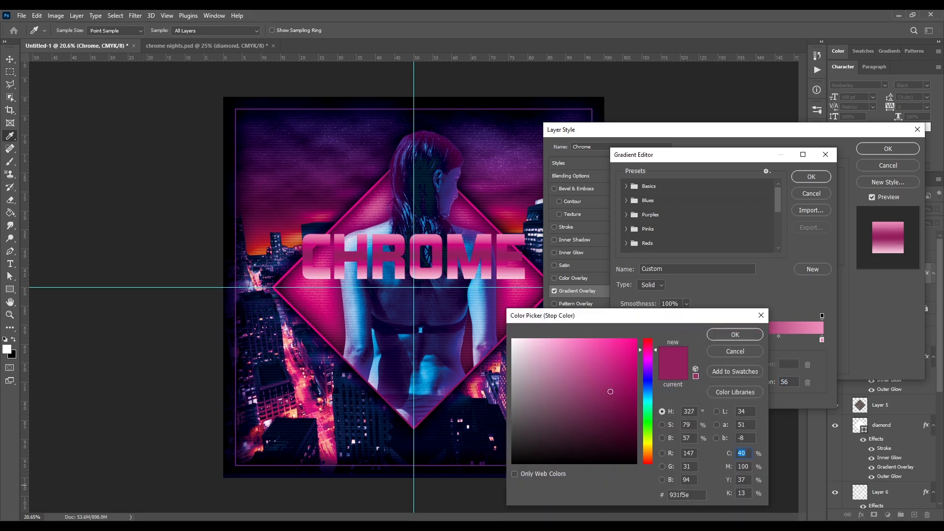
{"action": "left_click", "coordinate": [700, 504]}
{"action": "left_click_drag", "start_coordinate": [691, 495], "coordinate": [635, 481]}
{"action": "key", "text": "ctrl+v"}
{"action": "key", "text": "Return"}
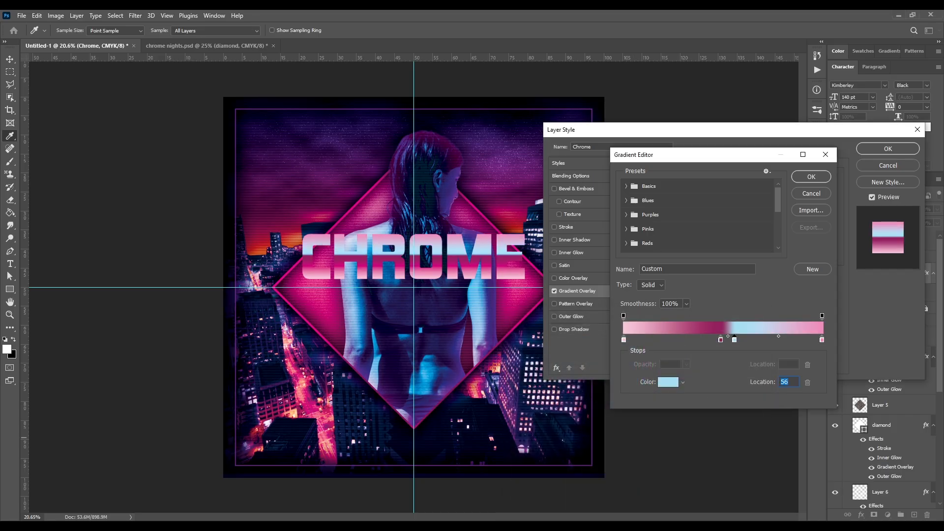
Set the overlay gradient's end colour stop to 004d77
{"action": "left_click", "coordinate": [825, 341]}
{"action": "left_click", "coordinate": [823, 340]}
{"action": "left_click", "coordinate": [686, 494]}
{"action": "type", "text": "004d77"}
{"action": "left_click", "coordinate": [735, 335]}
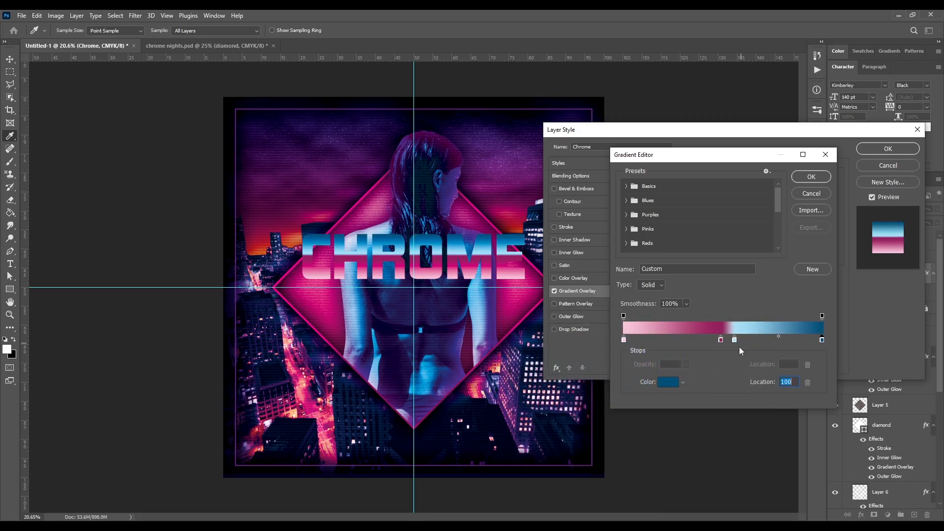
Move the light blue stop to 50% so the gradient has a hard break beside the dark magenta stop
{"action": "left_click", "coordinate": [736, 343]}
{"action": "left_click", "coordinate": [735, 340]}
{"action": "left_click", "coordinate": [788, 382]}
{"action": "key", "text": "Down"}
{"action": "key", "text": "Down"}
{"action": "key", "text": "Down"}
{"action": "key", "text": "Down"}
{"action": "key", "text": "Down"}
{"action": "key", "text": "Down"}
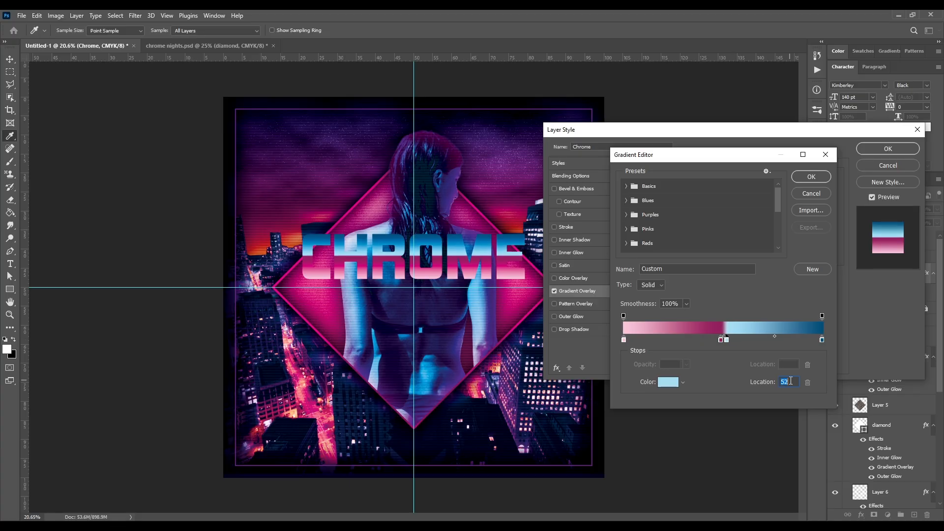
{"action": "left_click", "coordinate": [718, 343]}
{"action": "left_click_drag", "start_coordinate": [720, 341], "coordinate": [718, 355]}
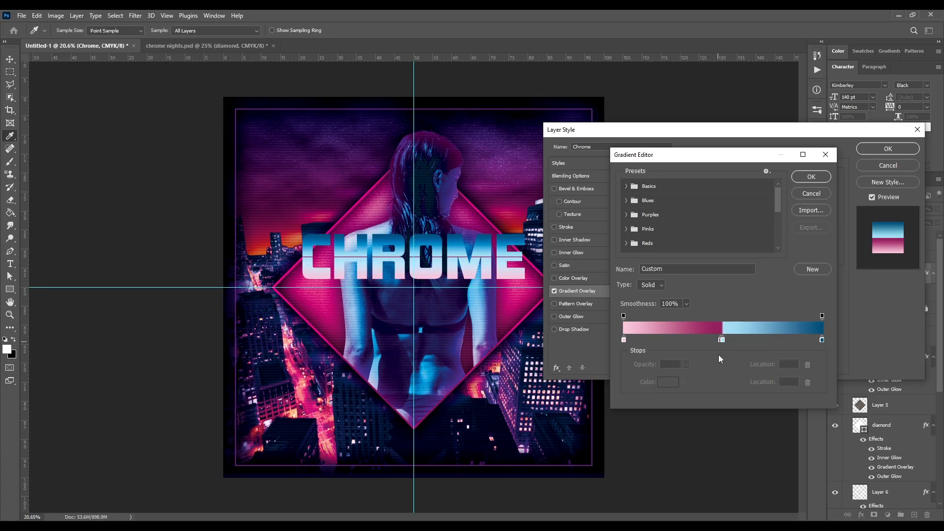
{"action": "left_click", "coordinate": [721, 341]}
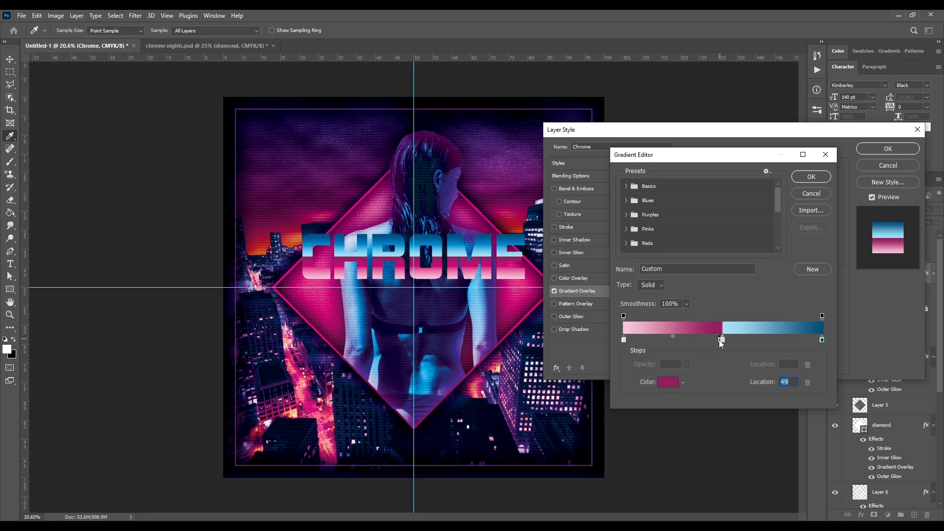
{"action": "left_click", "coordinate": [719, 340]}
{"action": "left_click_drag", "start_coordinate": [719, 340], "coordinate": [718, 351]}
Adjust the dark magenta stop's location to 49% and accept the overlay gradient
{"action": "left_click", "coordinate": [721, 340]}
{"action": "left_click", "coordinate": [786, 383]}
{"action": "key", "text": "Up"}
{"action": "key", "text": "Down"}
{"action": "key", "text": "Up"}
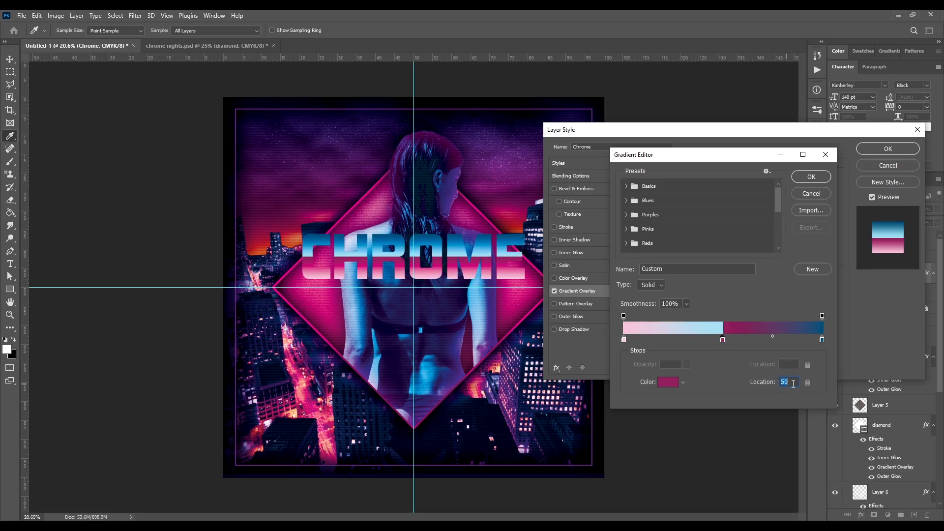
{"action": "key", "text": "Down"}
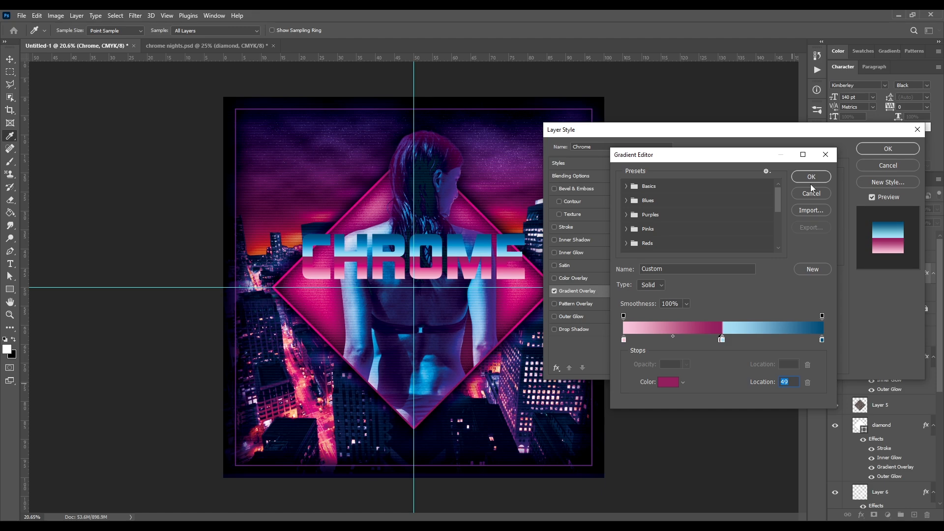
{"action": "left_click", "coordinate": [812, 178]}
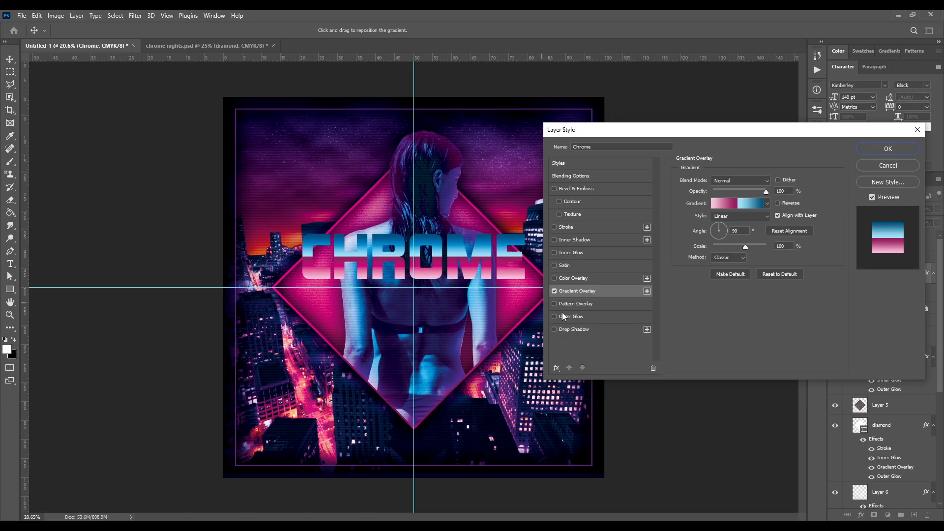
Add a 15 px Stroke positioned outside the Chrome text and set its fill type to Gradient
{"action": "left_click", "coordinate": [574, 227]}
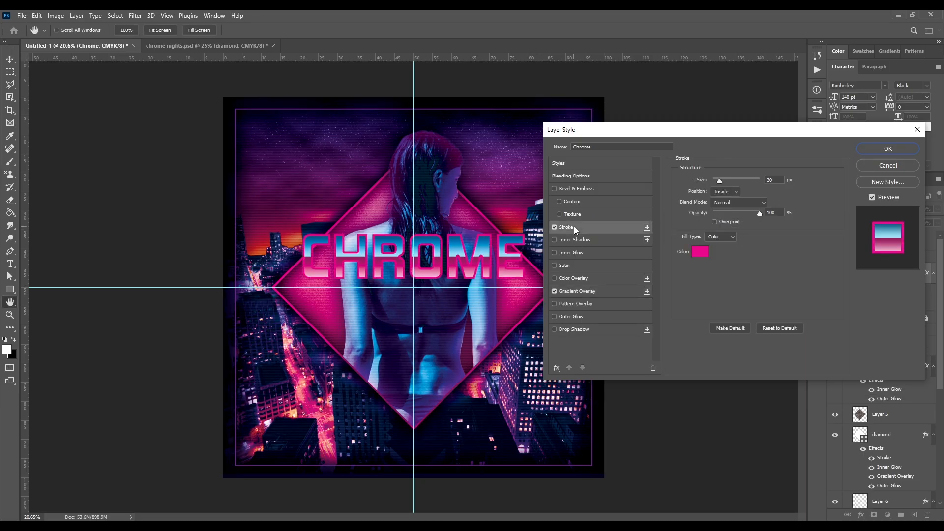
{"action": "left_click_drag", "start_coordinate": [782, 179], "coordinate": [741, 180]}
{"action": "type", "text": "15"}
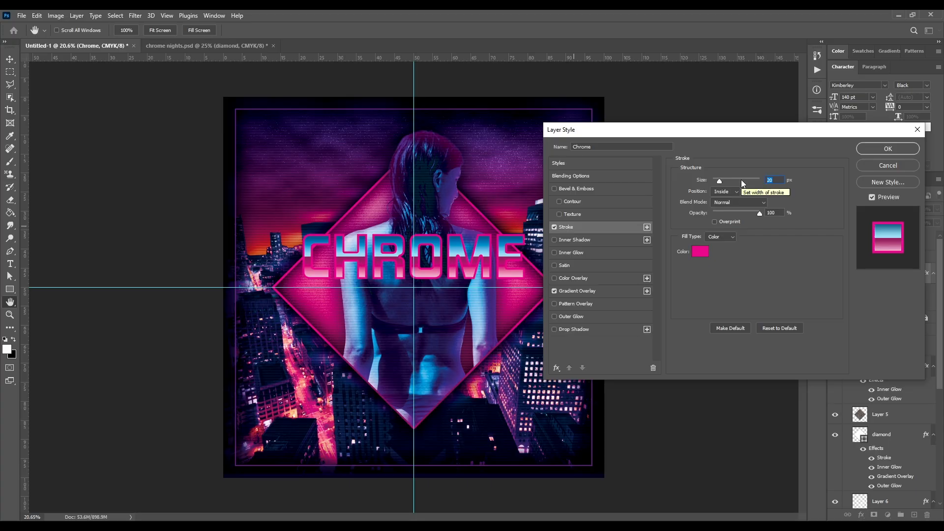
{"action": "left_click", "coordinate": [728, 192]}
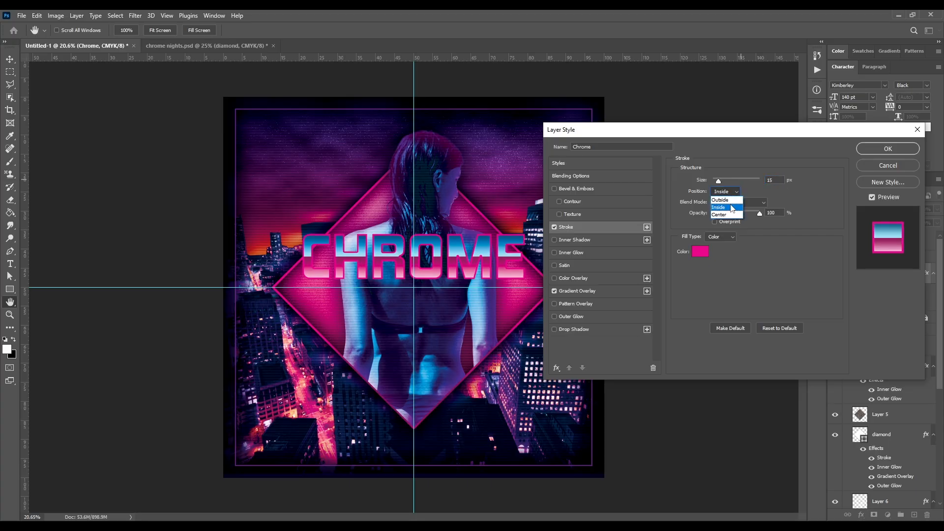
{"action": "left_click", "coordinate": [728, 198]}
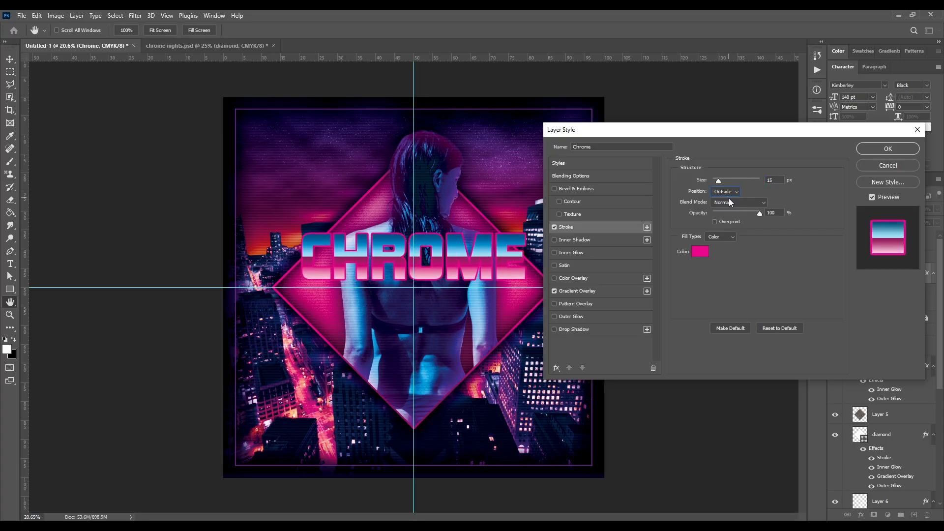
{"action": "left_click", "coordinate": [724, 238]}
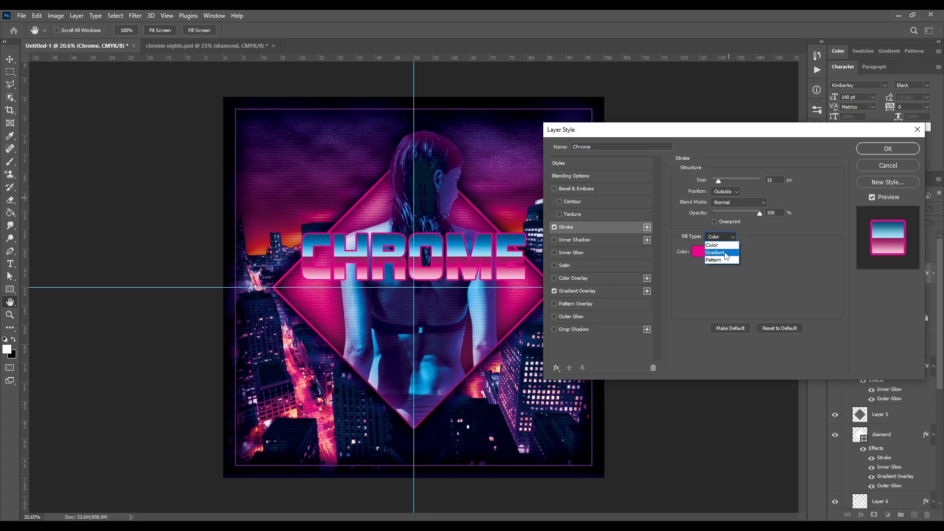
{"action": "left_click", "coordinate": [723, 251]}
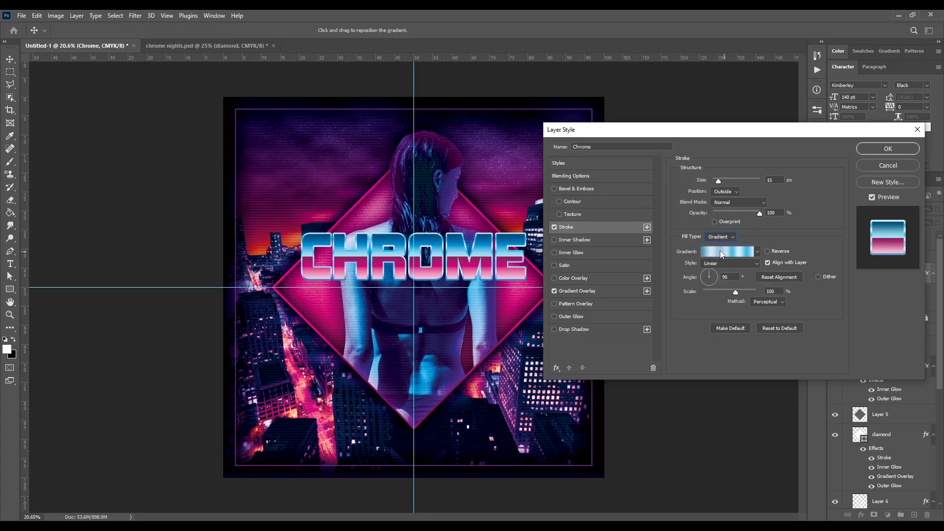
Open the stroke's gradient for editing and set its first colour stop to b1398e
{"action": "left_click", "coordinate": [721, 252]}
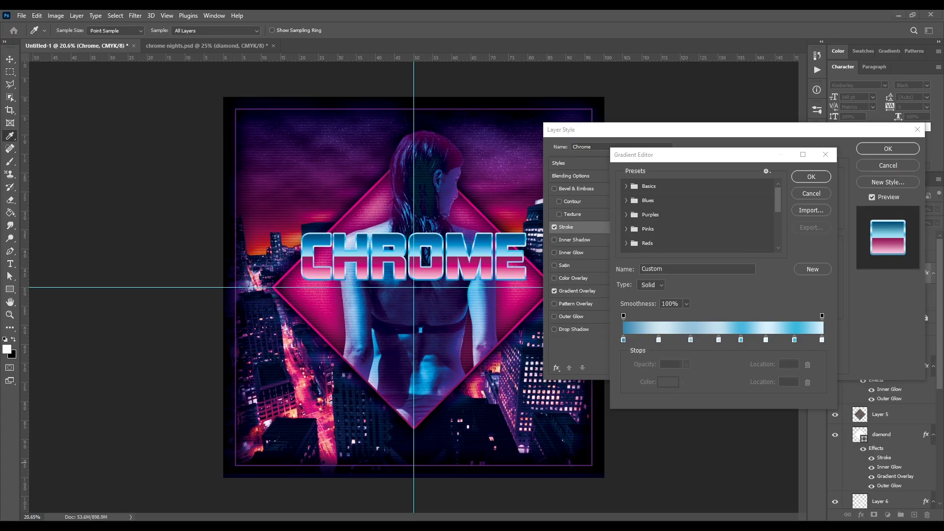
{"action": "left_click", "coordinate": [623, 339]}
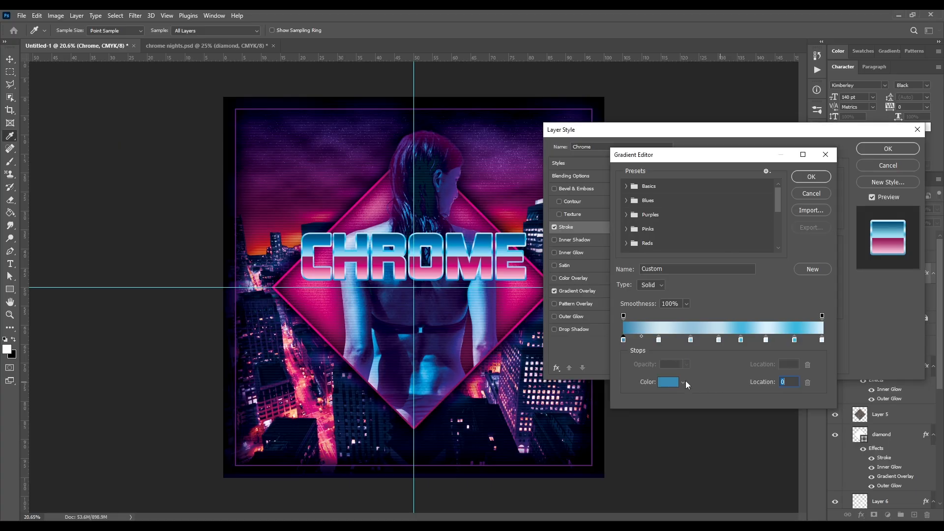
{"action": "left_click", "coordinate": [669, 382]}
{"action": "double_click", "coordinate": [686, 495]}
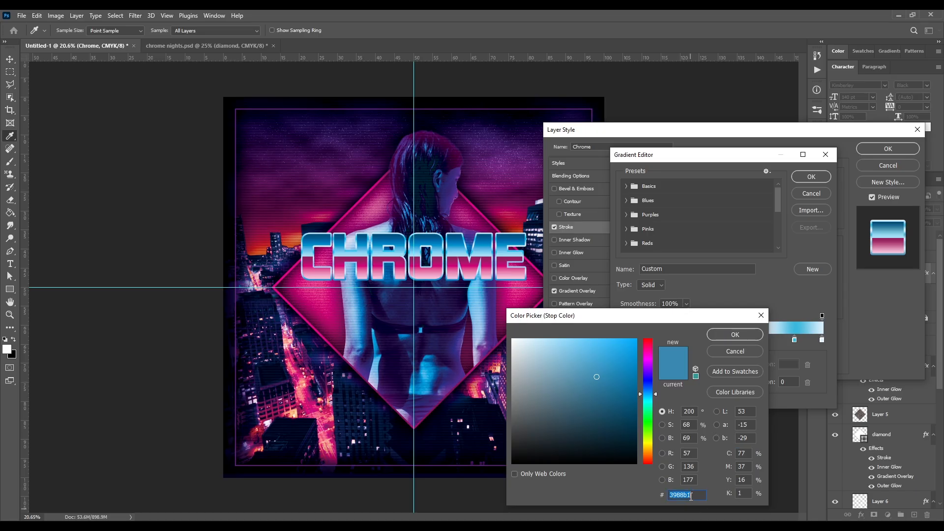
{"action": "type", "text": "b1398e"}
{"action": "left_click", "coordinate": [733, 335]}
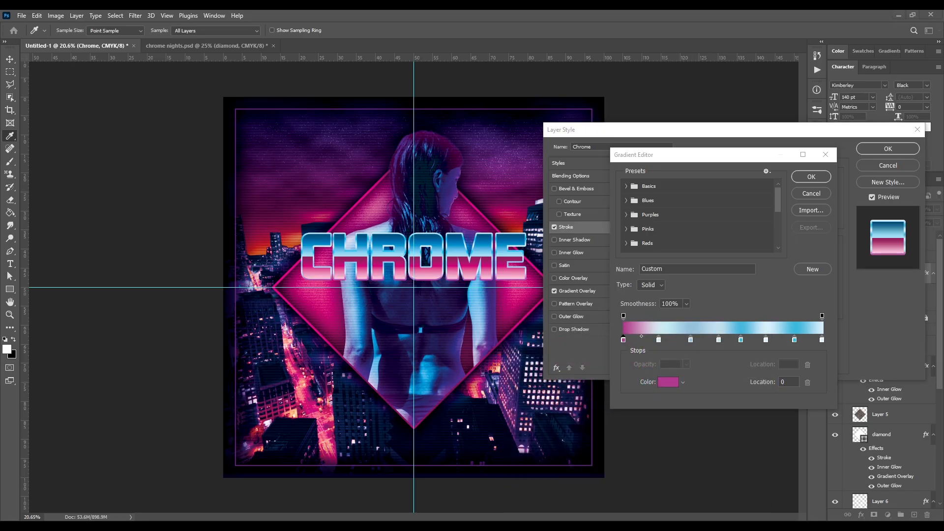
Set the stroke gradient's colour stop at 18% to f1d2e5
{"action": "left_click", "coordinate": [660, 340]}
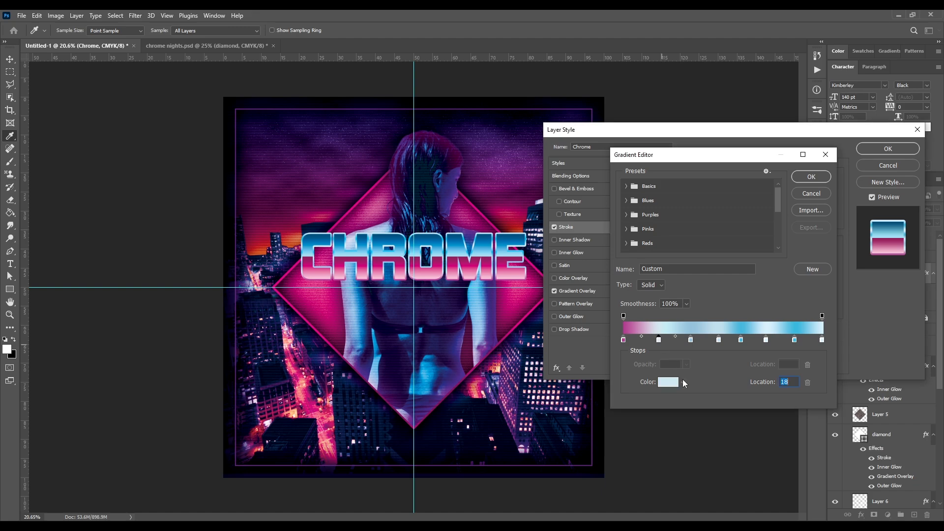
{"action": "left_click", "coordinate": [669, 382]}
{"action": "double_click", "coordinate": [675, 494]}
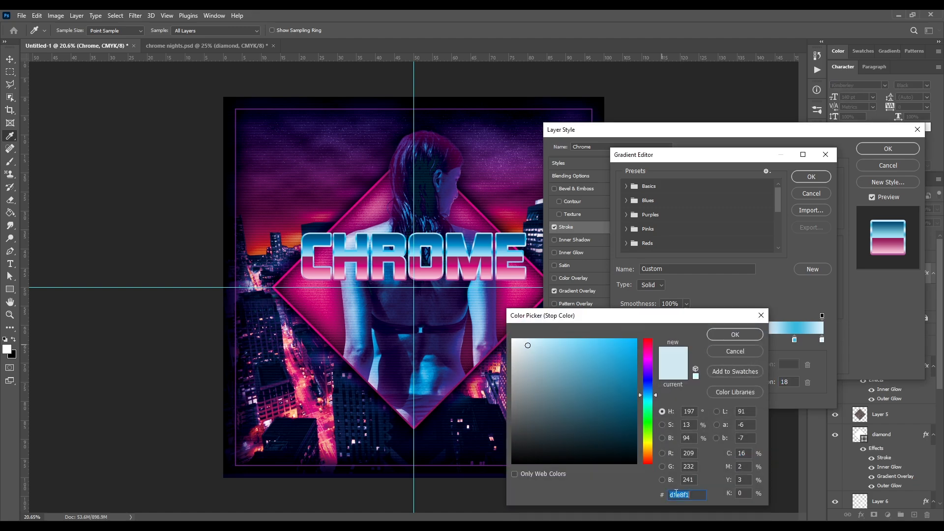
{"action": "type", "text": "f1d2e5"}
{"action": "left_click", "coordinate": [735, 335]}
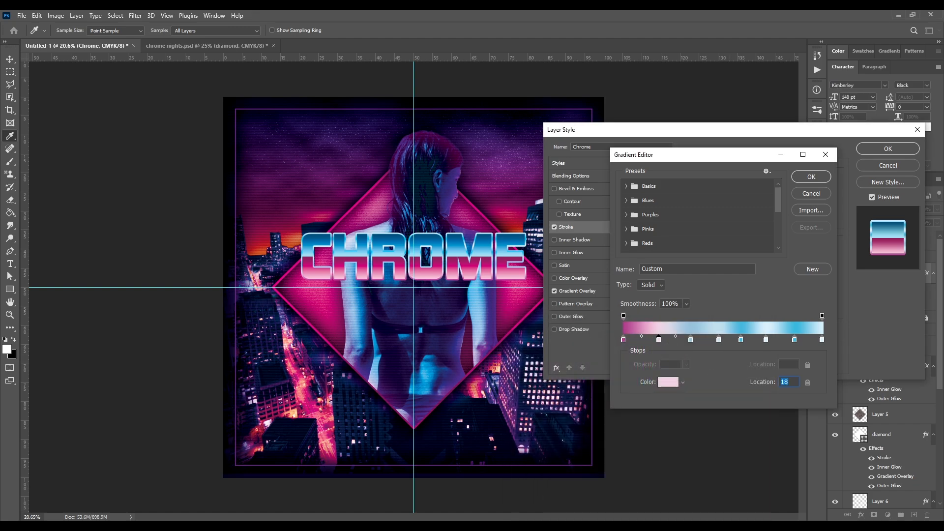
Set the stroke gradient's colour stop at 34% to dc94c1
{"action": "left_click", "coordinate": [691, 339]}
{"action": "left_click", "coordinate": [668, 382]}
{"action": "double_click", "coordinate": [684, 495]}
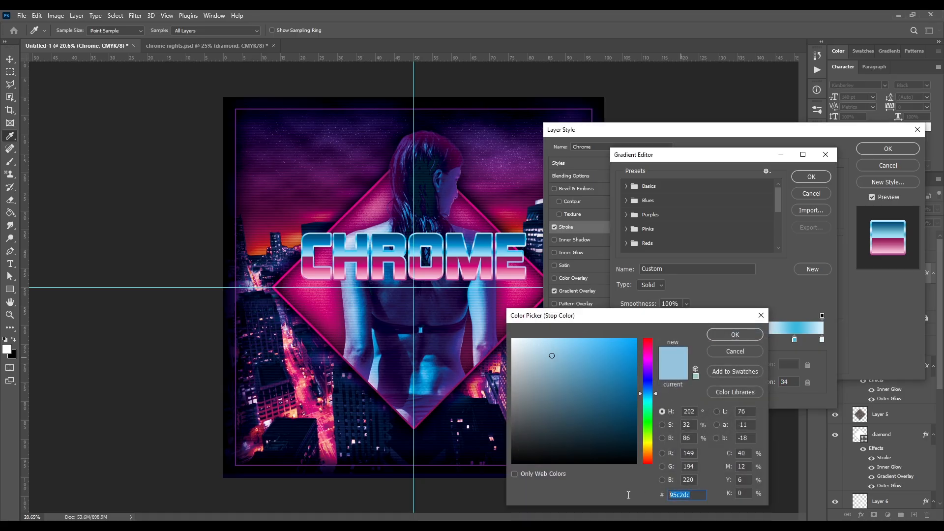
{"action": "type", "text": "dc94c1"}
{"action": "left_click", "coordinate": [735, 334]}
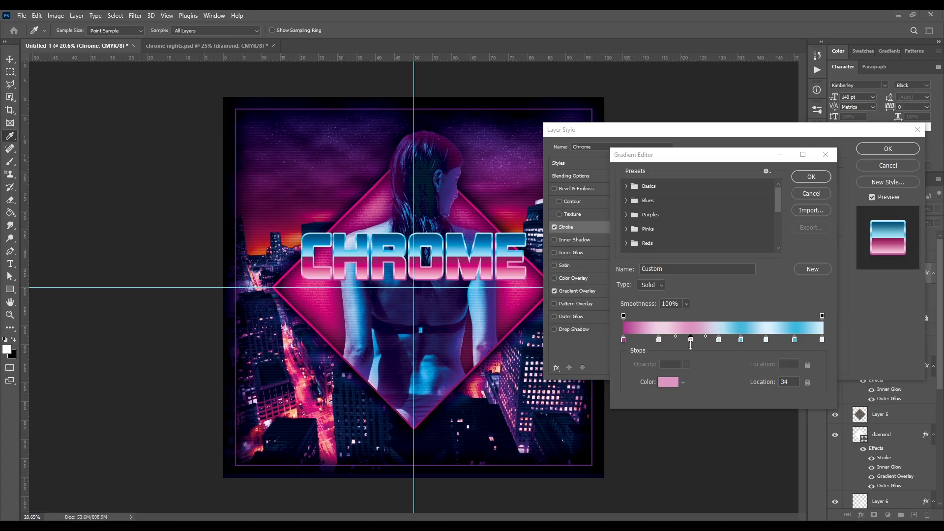
Set the stroke gradient's colour stop at 48% to efc2db
{"action": "left_click", "coordinate": [718, 340]}
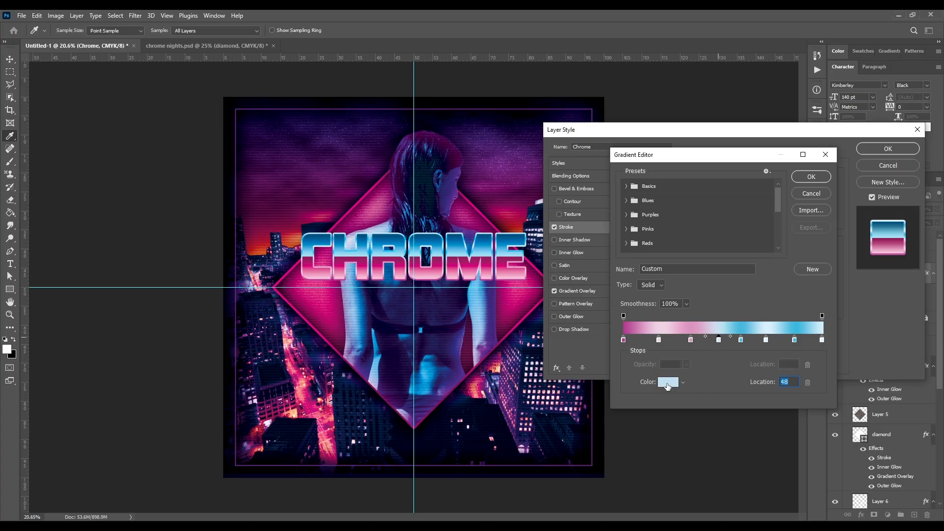
{"action": "left_click", "coordinate": [668, 383]}
{"action": "double_click", "coordinate": [695, 494]}
{"action": "type", "text": "efc2db"}
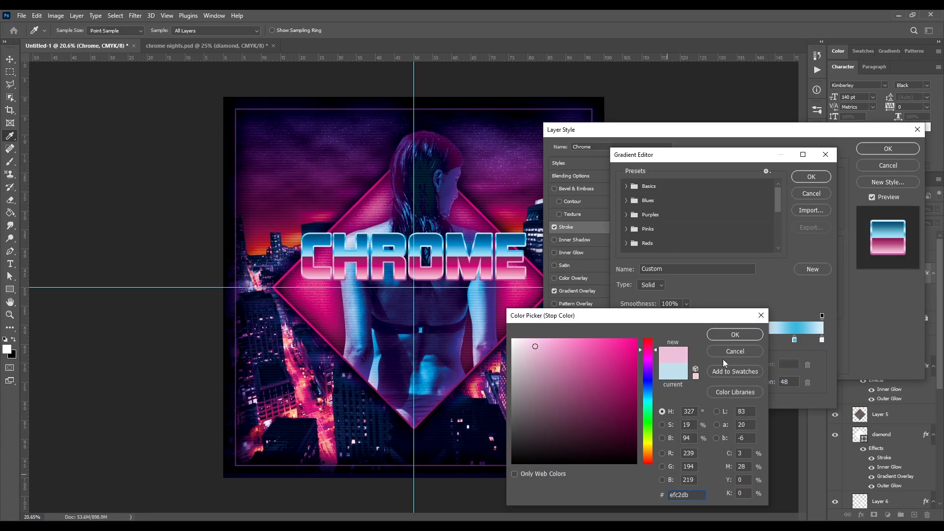
{"action": "left_click", "coordinate": [734, 335]}
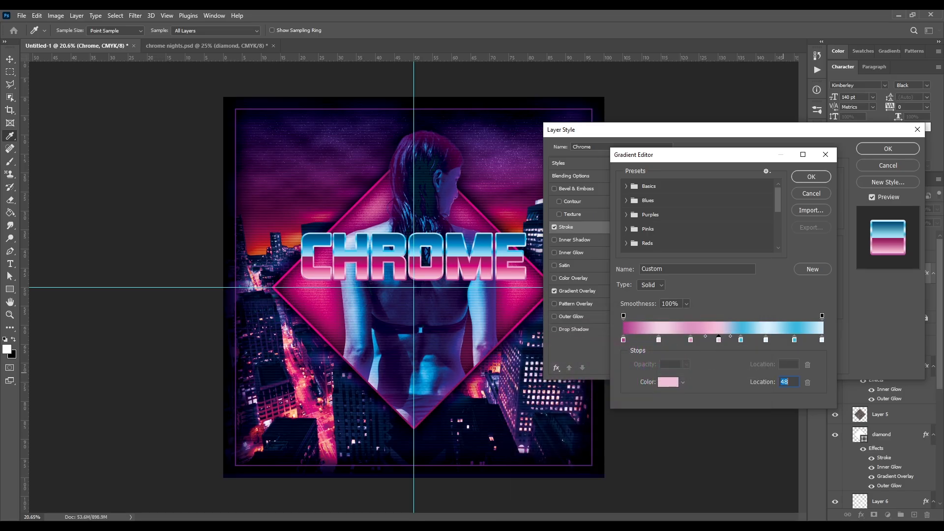
{"action": "key", "text": "alt+Tab"}
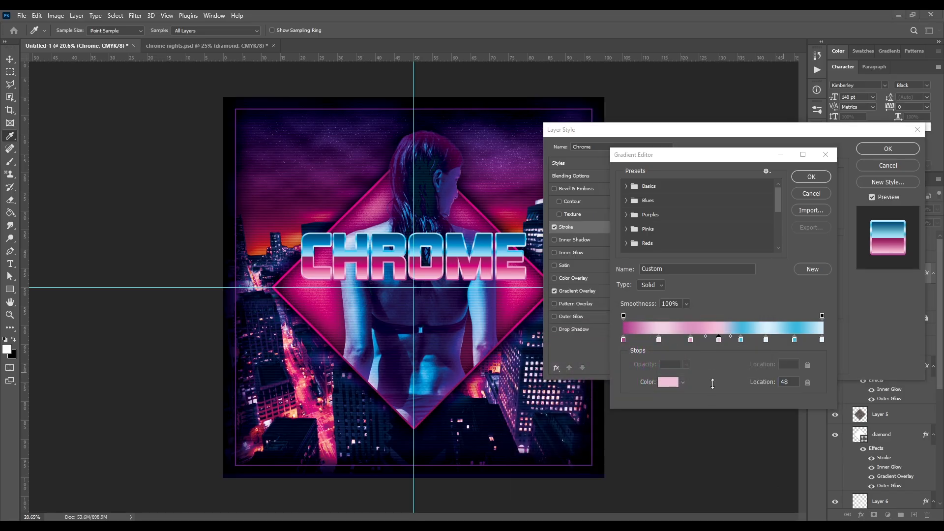
Set the stroke gradient's colour stop at 59% to 46b7dc and the stop at 72% to daf1fd
{"action": "left_click", "coordinate": [741, 339]}
{"action": "left_click", "coordinate": [667, 382]}
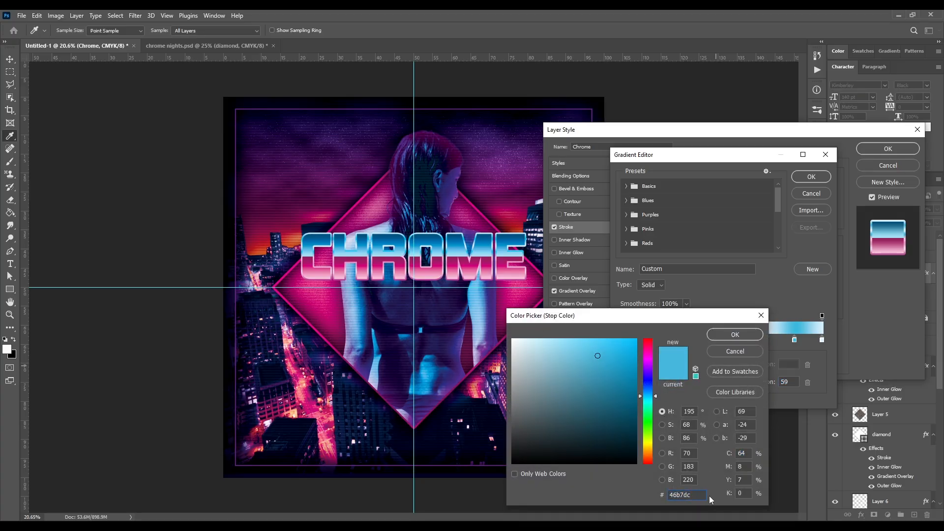
{"action": "left_click", "coordinate": [735, 334]}
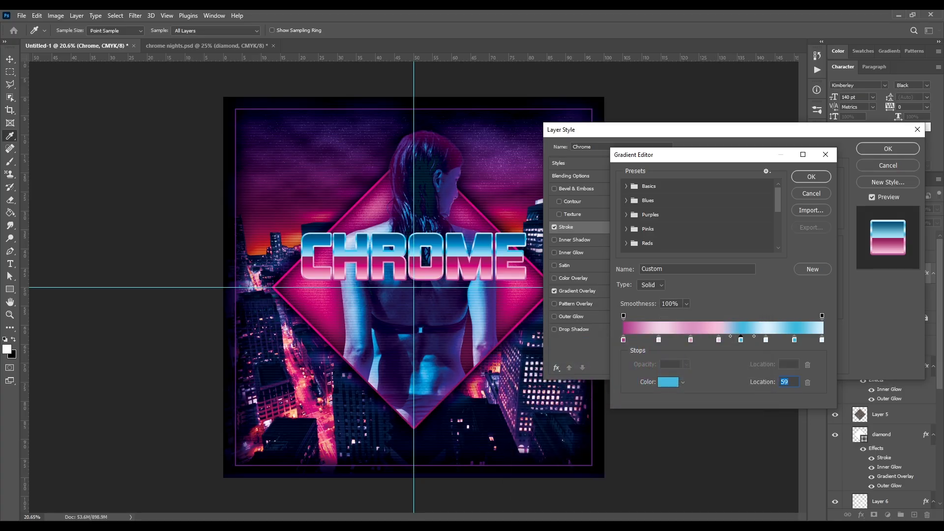
{"action": "double_click", "coordinate": [765, 340]}
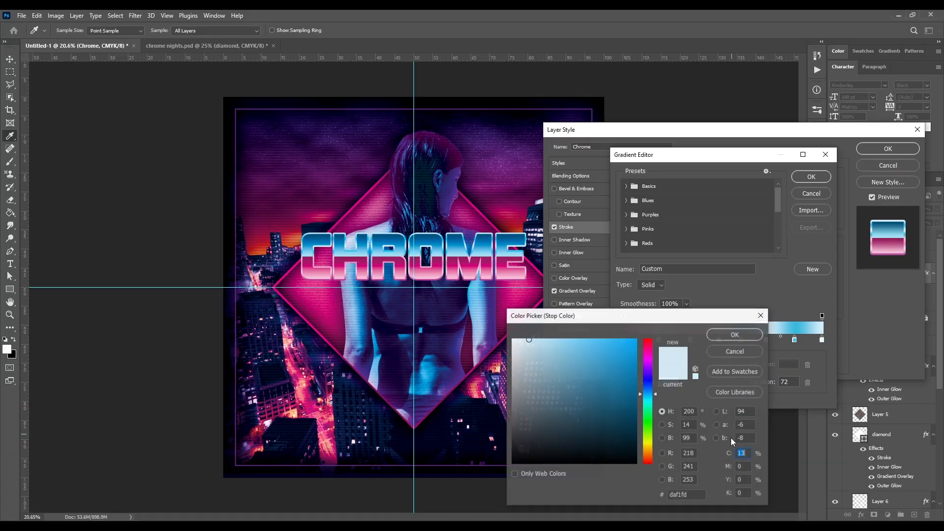
{"action": "left_click", "coordinate": [690, 495]}
{"action": "left_click", "coordinate": [731, 338]}
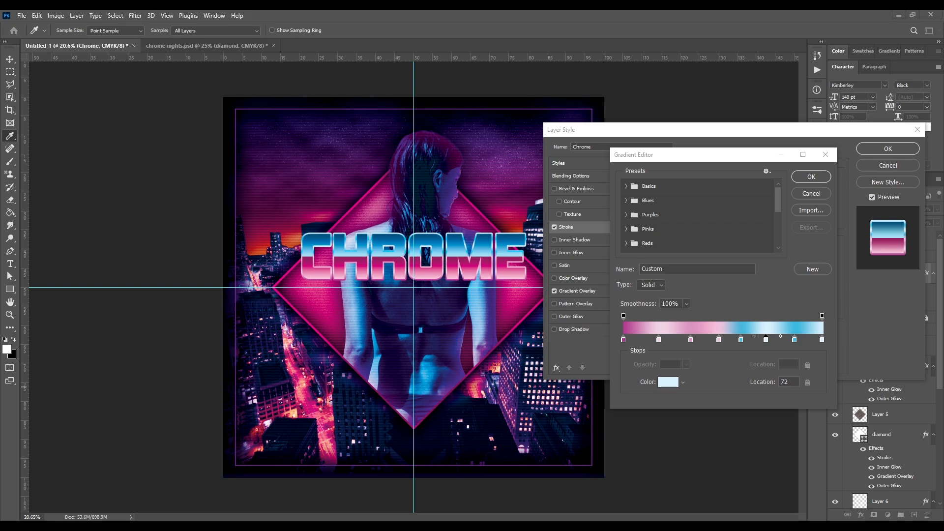
Set the stroke gradient's 86% stop to bright blue and its 100% stop to daf1fd, and accept the gradient
{"action": "left_click", "coordinate": [795, 340]}
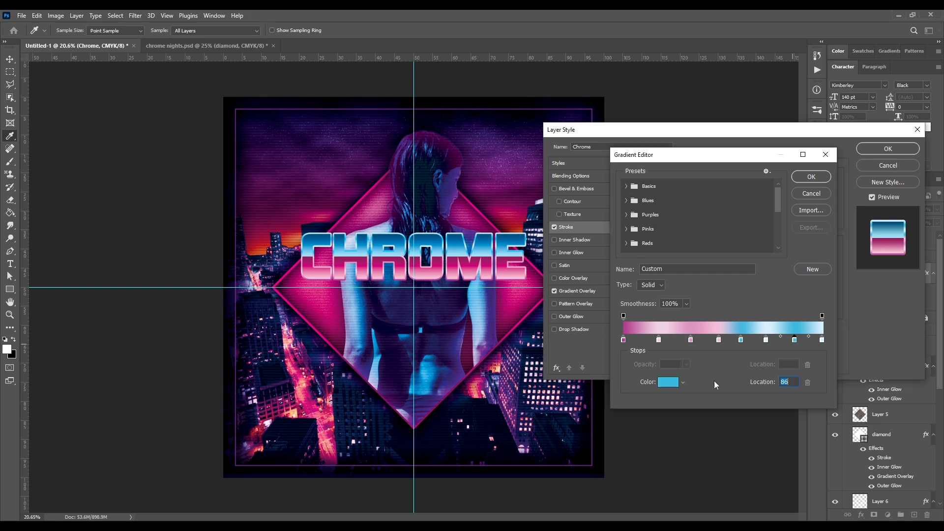
{"action": "left_click", "coordinate": [667, 382]}
{"action": "left_click", "coordinate": [735, 335]}
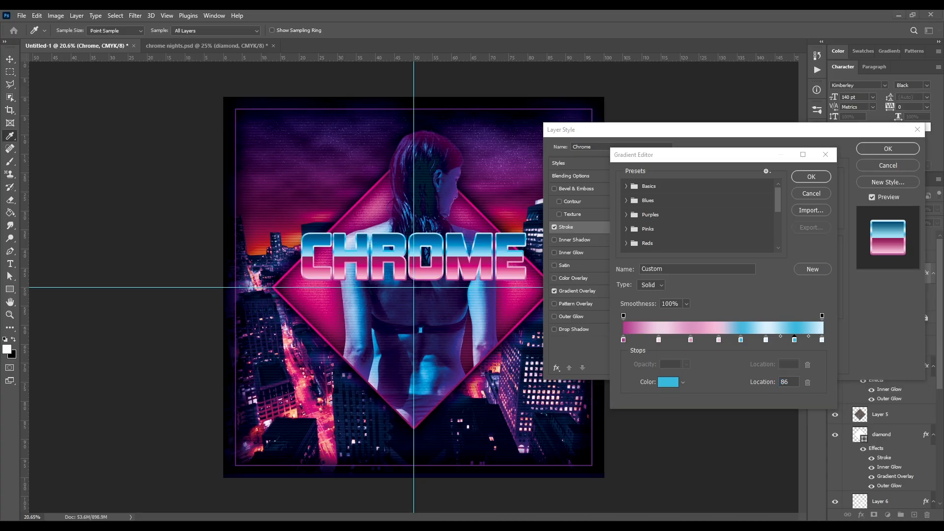
{"action": "double_click", "coordinate": [822, 339]}
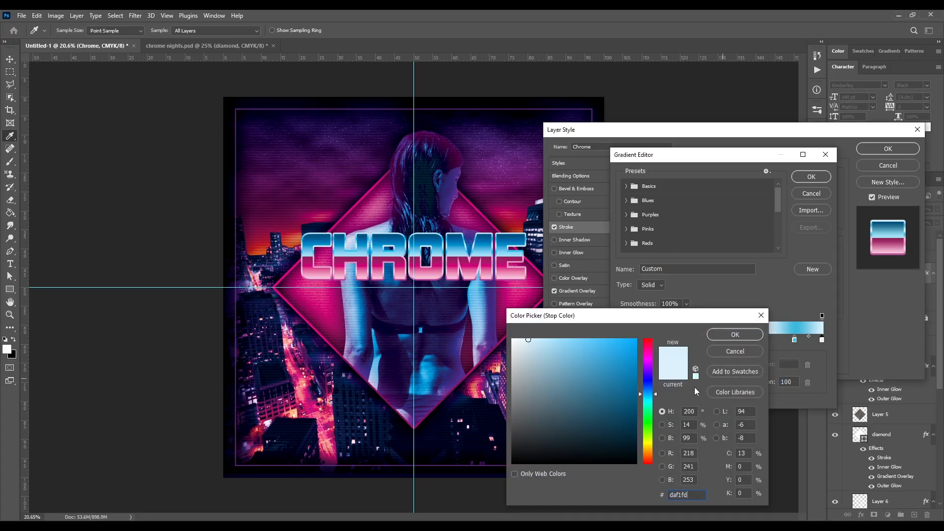
{"action": "left_click", "coordinate": [723, 339]}
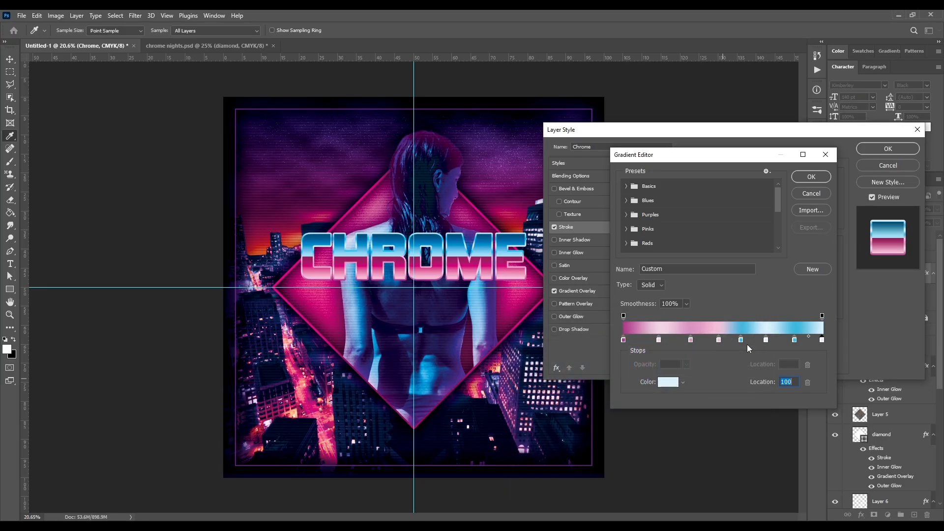
{"action": "left_click", "coordinate": [811, 177]}
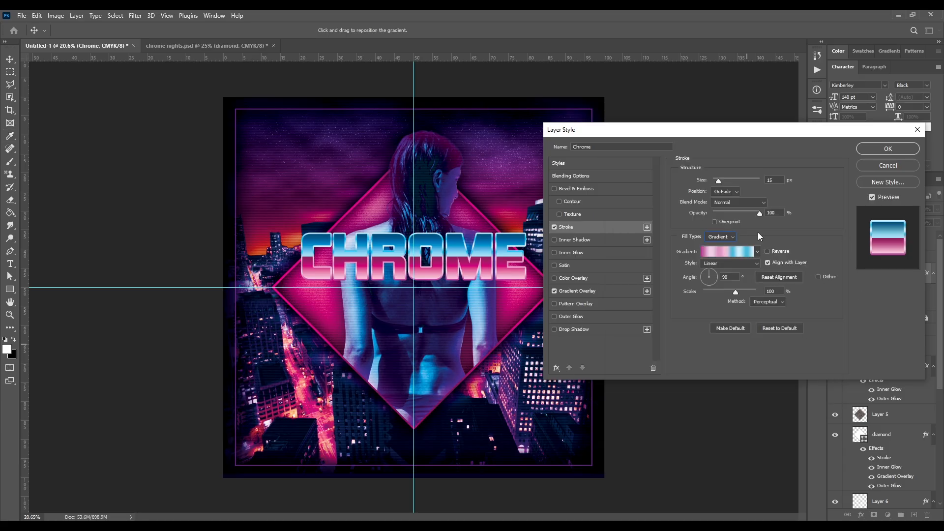
Add an inner glow to the Chrome text with Overlay blend mode and 75% opacity
{"action": "left_click", "coordinate": [576, 253]}
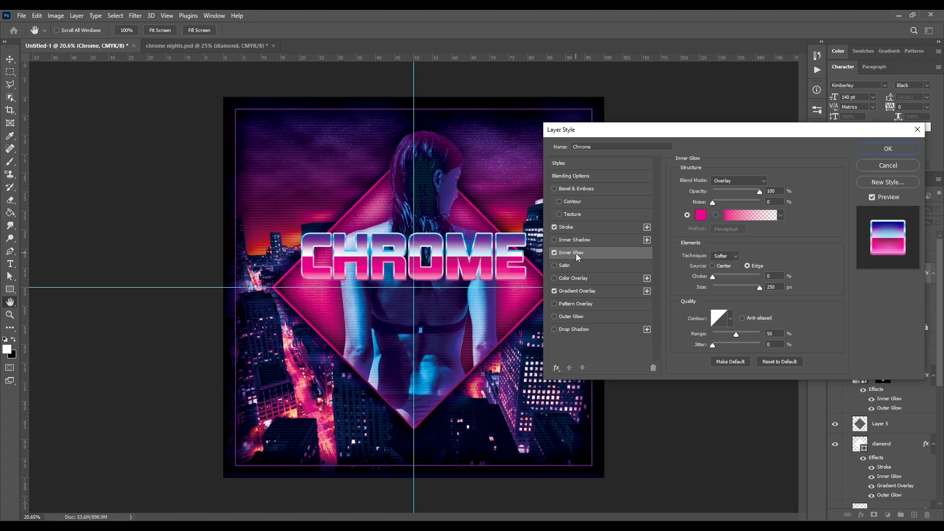
{"action": "left_click", "coordinate": [734, 182]}
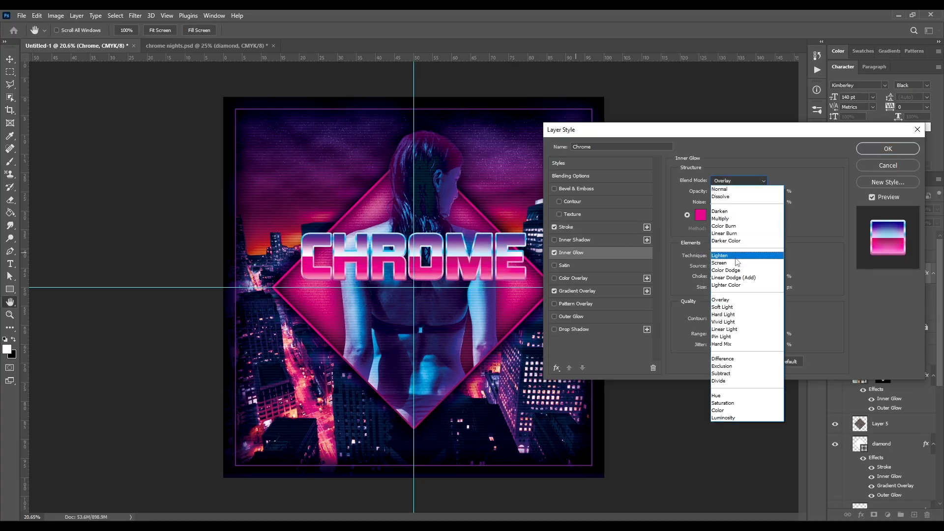
{"action": "left_click", "coordinate": [756, 181]}
{"action": "double_click", "coordinate": [770, 192]}
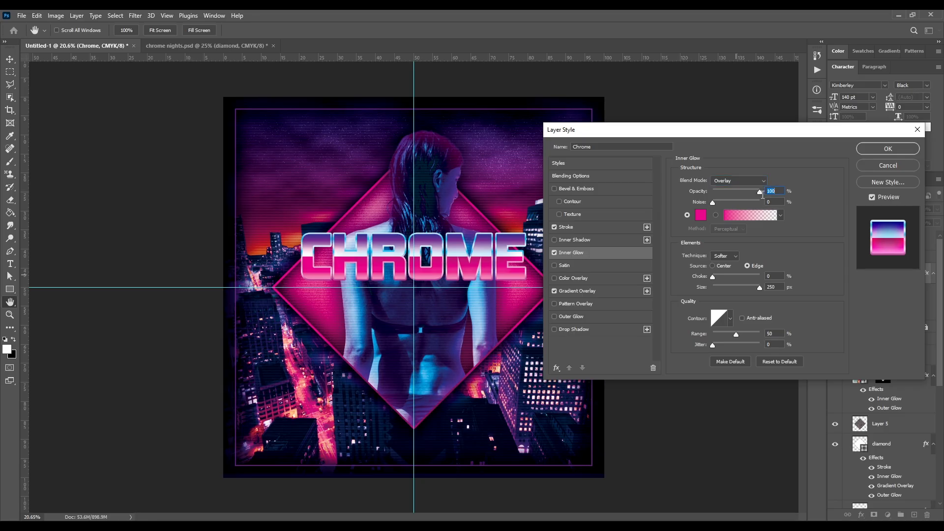
{"action": "type", "text": "75"}
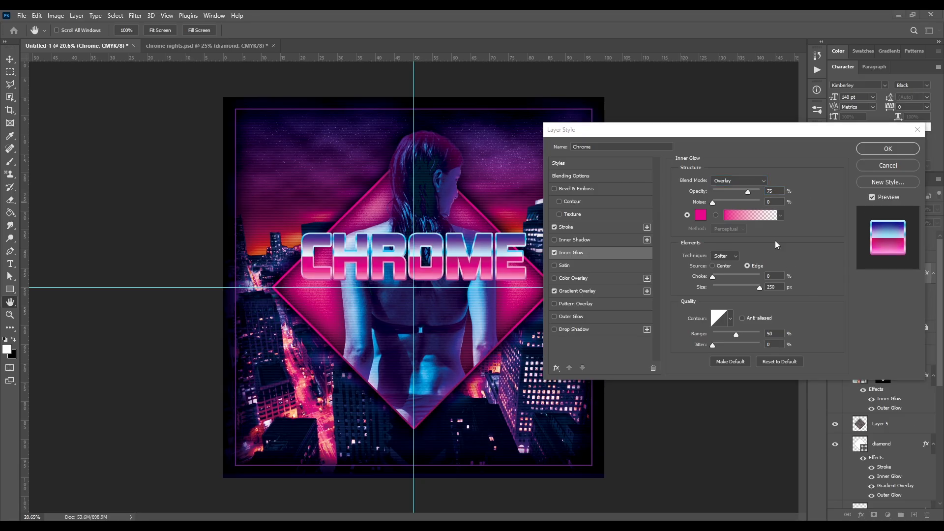
Set the Chrome text's inner glow colour to 34c6f4 and its size to 35 px
{"action": "left_click", "coordinate": [701, 216]}
{"action": "left_click", "coordinate": [701, 216]}
{"action": "type", "text": "34c6f4"}
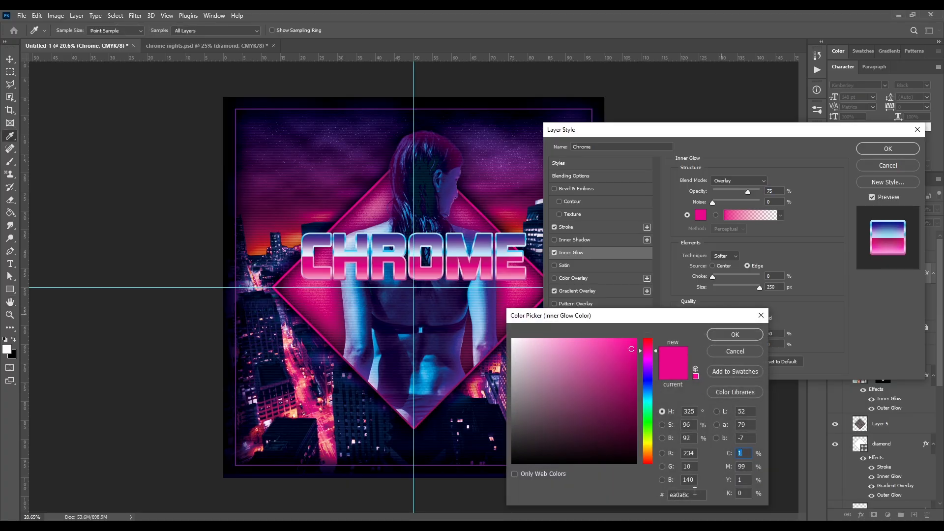
{"action": "left_click", "coordinate": [733, 337]}
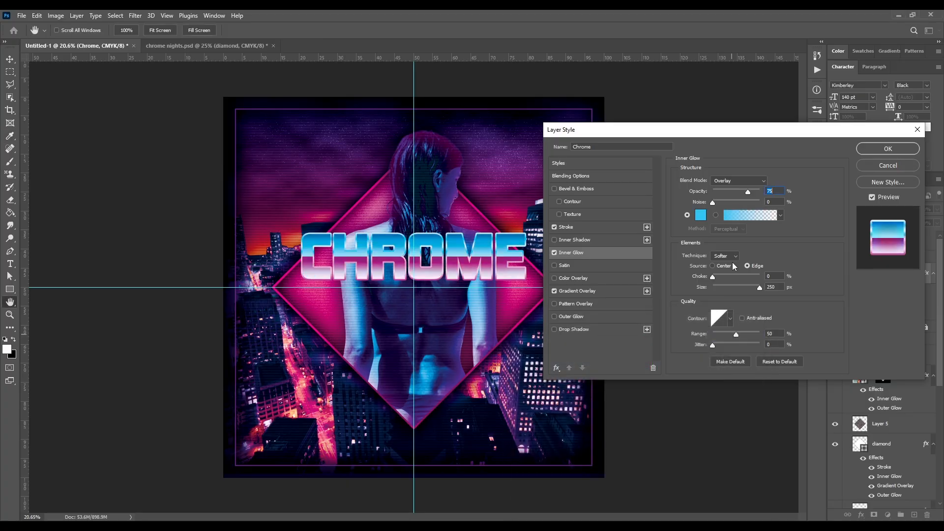
{"action": "double_click", "coordinate": [775, 287]}
{"action": "type", "text": "35"}
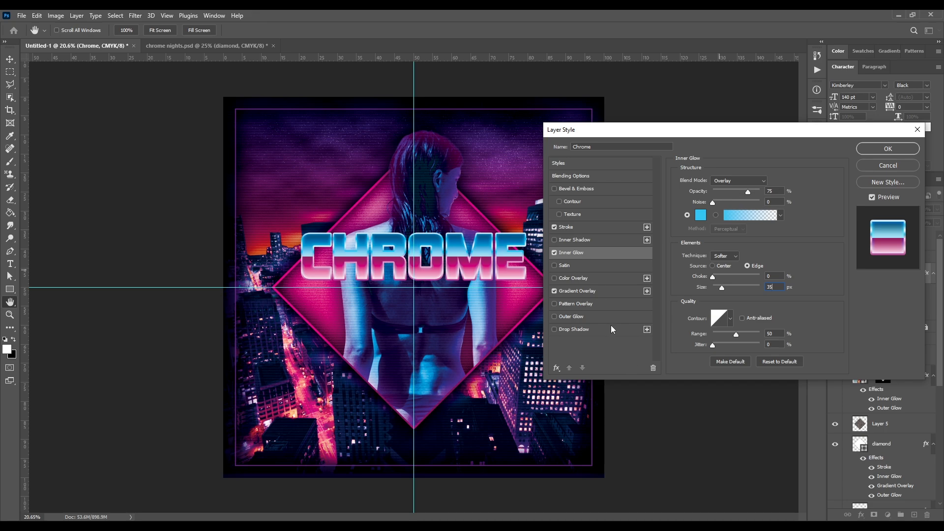
Add a Multiply outer glow to the Chrome text in colour 1c1652 with size 100 px, and apply the layer style
{"action": "left_click", "coordinate": [578, 316]}
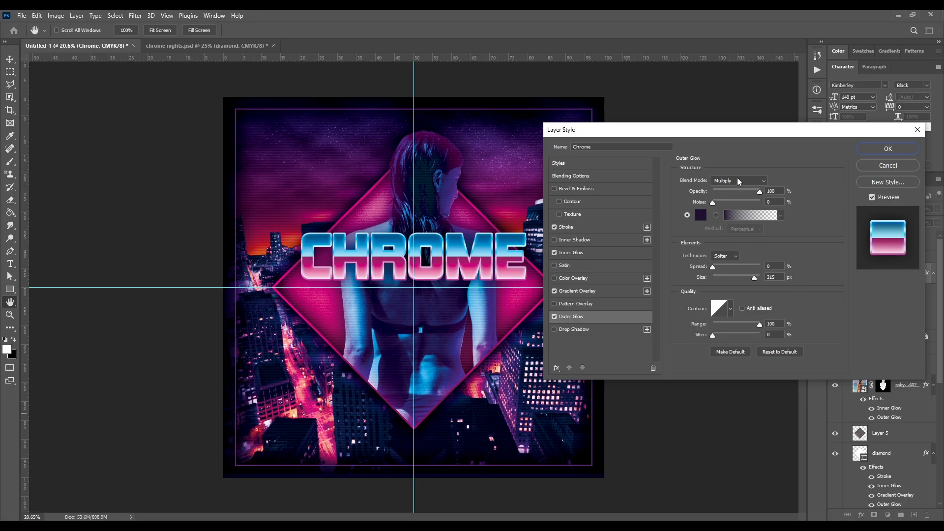
{"action": "key", "text": "Return"}
{"action": "left_click", "coordinate": [701, 215]}
{"action": "left_click", "coordinate": [687, 495]}
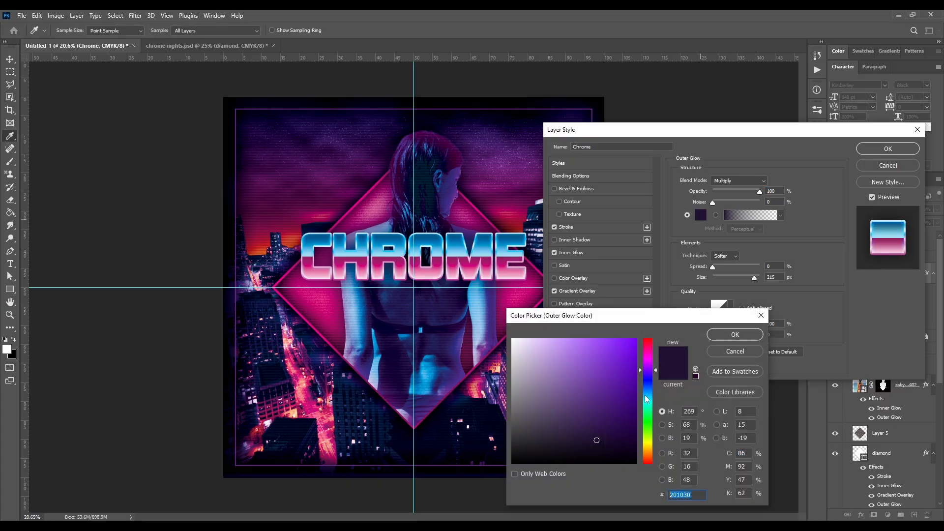
{"action": "type", "text": "1c1652"}
{"action": "left_click", "coordinate": [735, 335]}
{"action": "left_click_drag", "start_coordinate": [777, 278], "coordinate": [742, 278]}
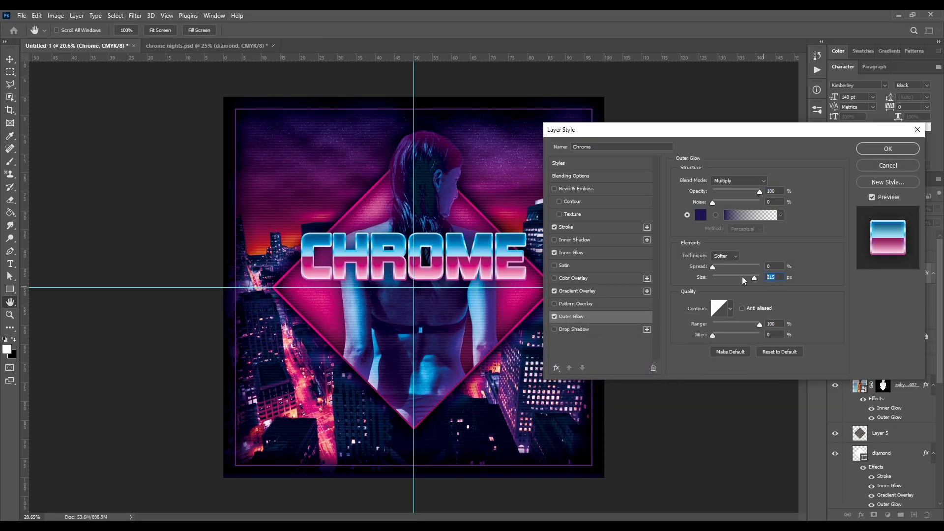
{"action": "type", "text": "100"}
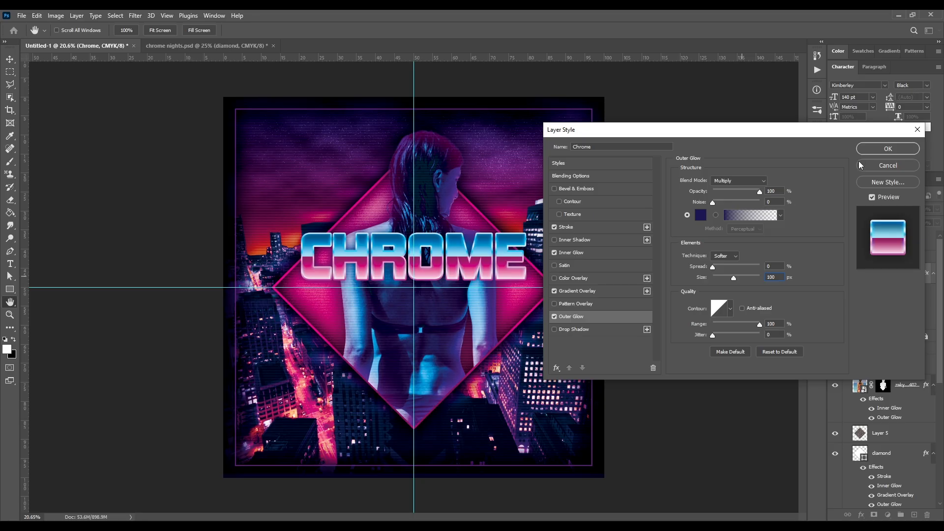
{"action": "left_click", "coordinate": [875, 149]}
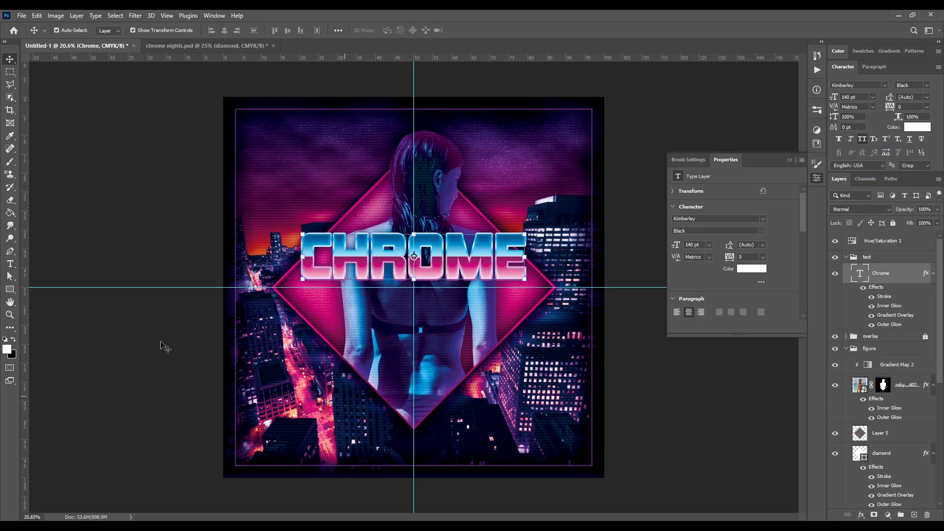
Add a separate text layer reading "Nights" below the CHROME title
{"action": "left_click", "coordinate": [11, 264]}
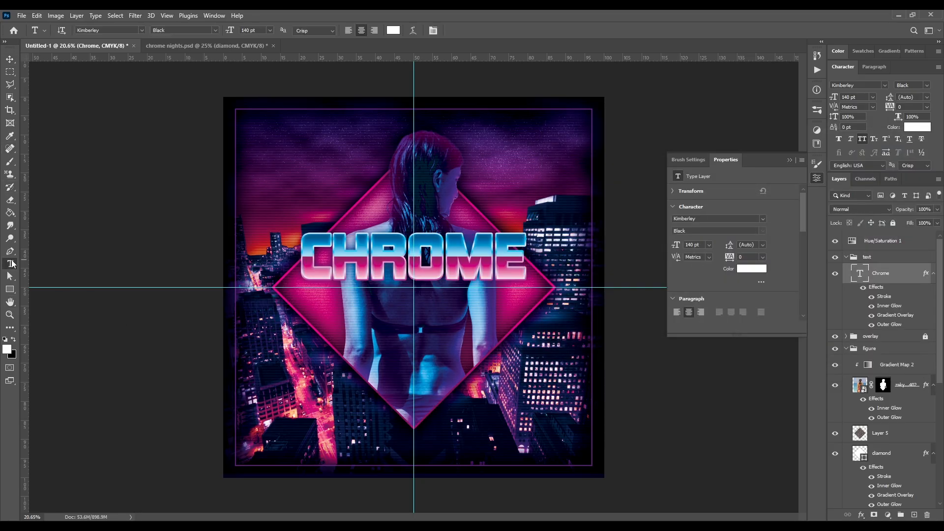
{"action": "left_click", "coordinate": [408, 350]}
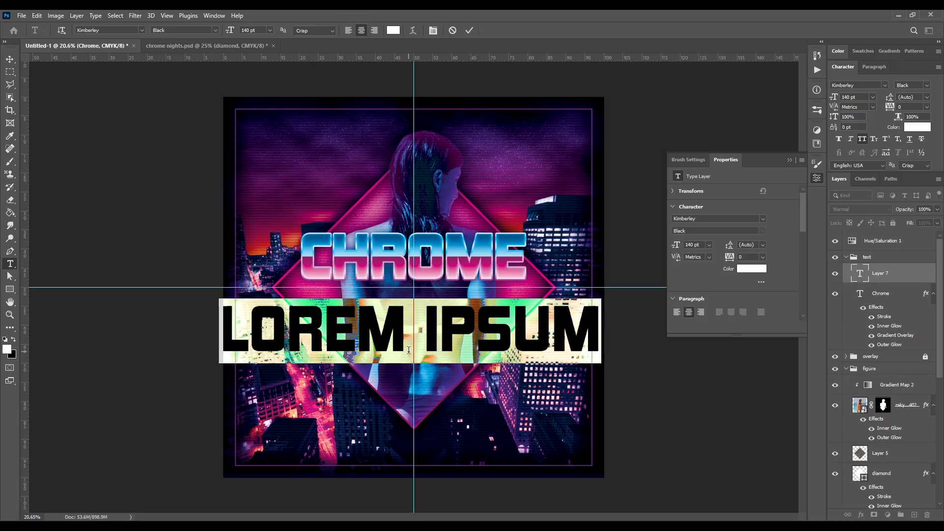
{"action": "type", "text": "NIGHTS"}
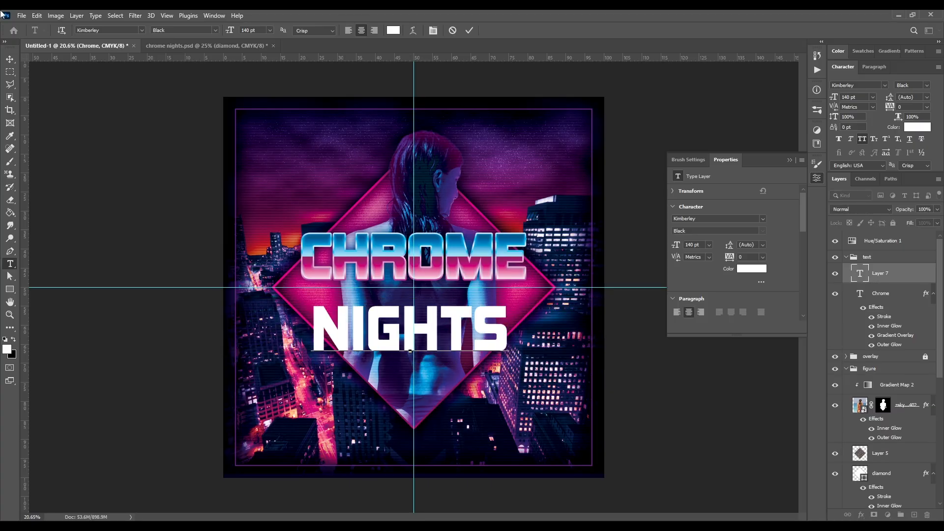
{"action": "left_click", "coordinate": [10, 59]}
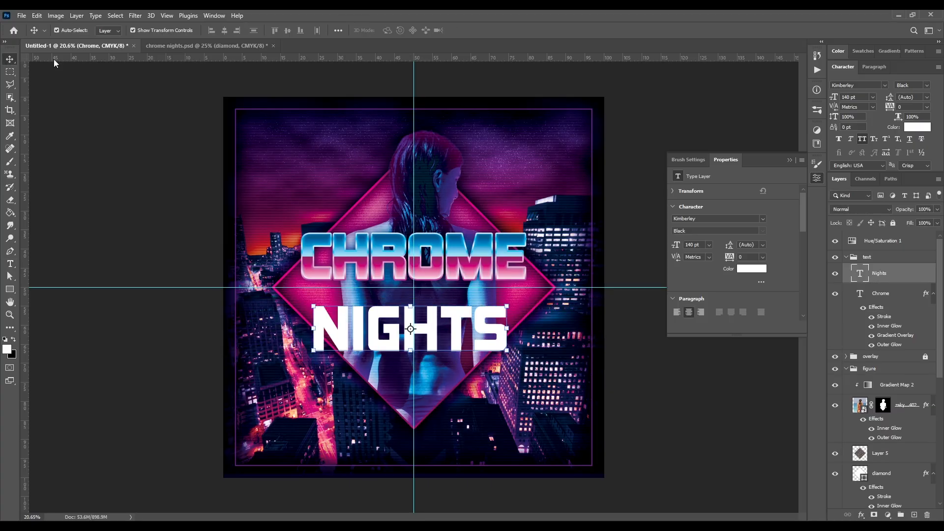
Change the Nights text's font to Still Time Regular and turn off All Caps
{"action": "left_click", "coordinate": [846, 85]}
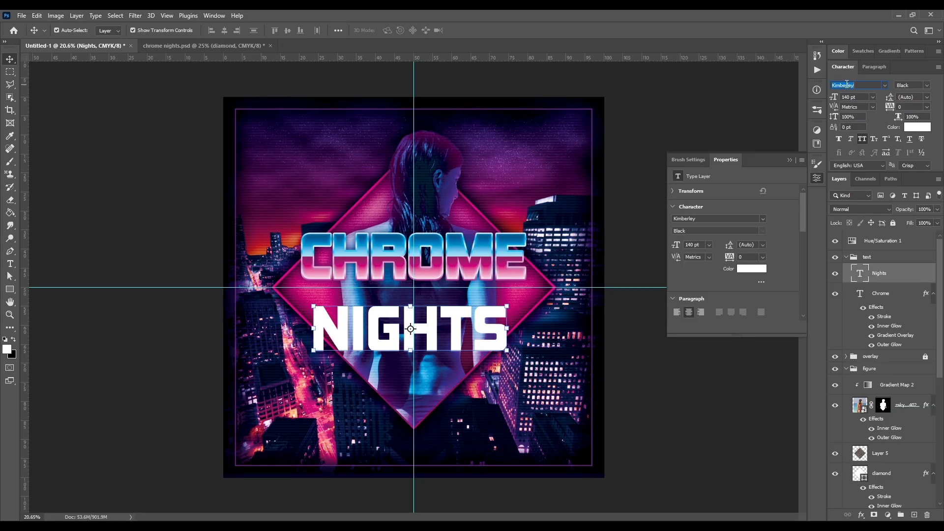
{"action": "type", "text": "still"}
{"action": "left_click", "coordinate": [833, 114]}
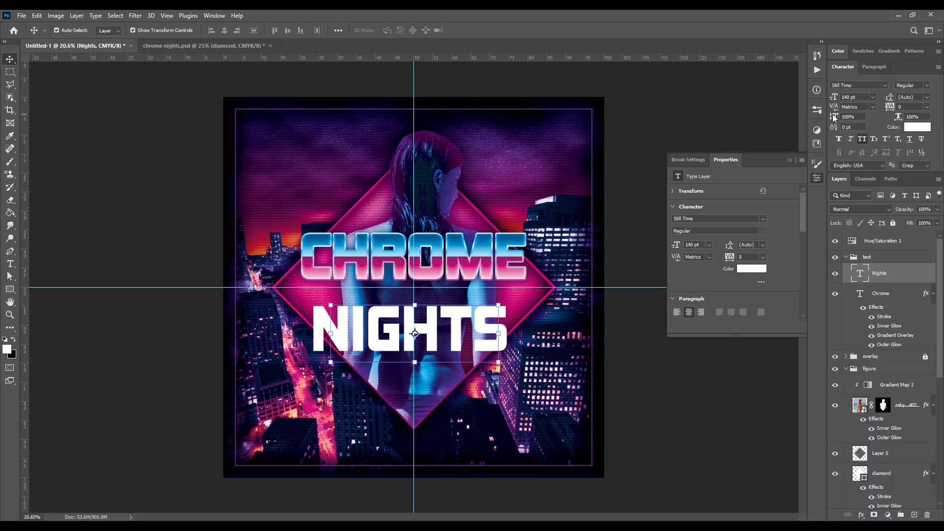
{"action": "left_click", "coordinate": [861, 140]}
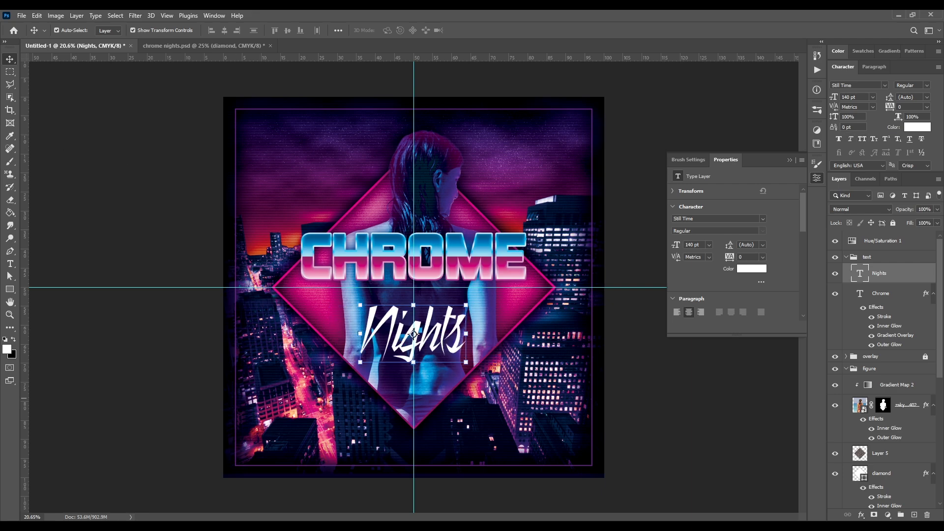
Set the Nights text to 105 pt and place it directly under the last letters of CHROME, aligned with the title's end
{"action": "left_click", "coordinate": [850, 97]}
{"action": "type", "text": "105"}
{"action": "key", "text": "Return"}
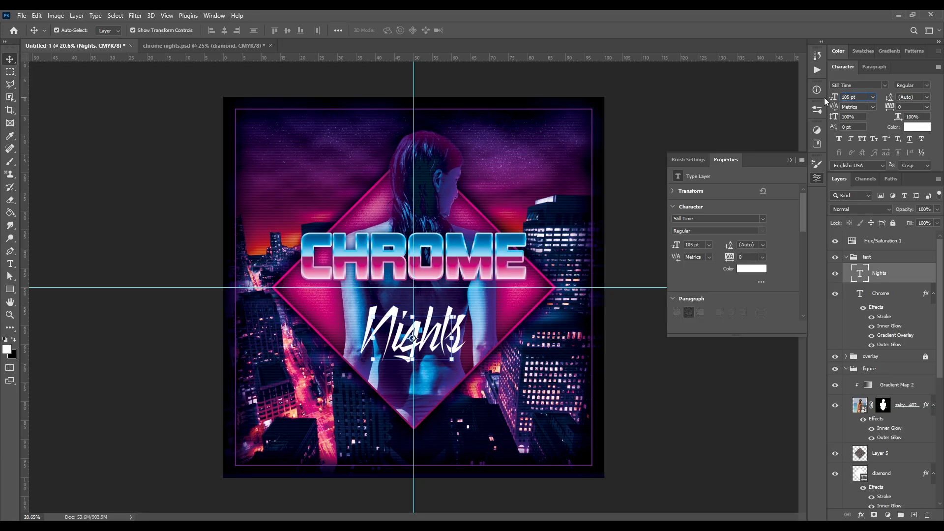
{"action": "left_click_drag", "start_coordinate": [441, 334], "coordinate": [510, 302]}
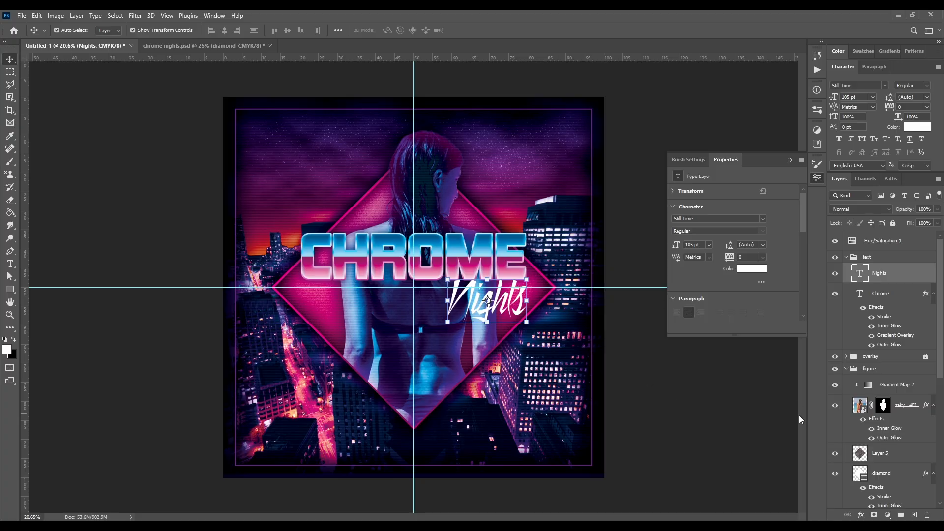
Add an outer glow to the Nights text with Normal blend mode and colour ec008c
{"action": "double_click", "coordinate": [927, 275]}
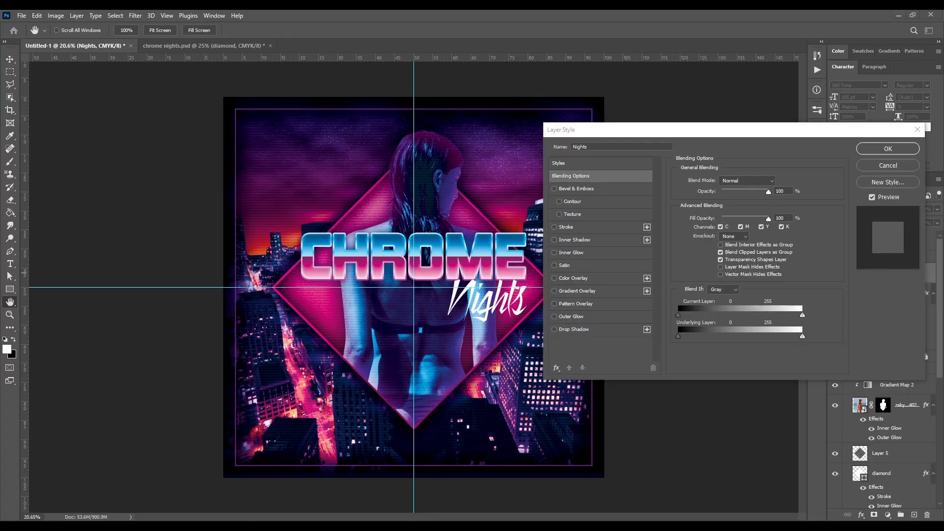
{"action": "left_click", "coordinate": [581, 316]}
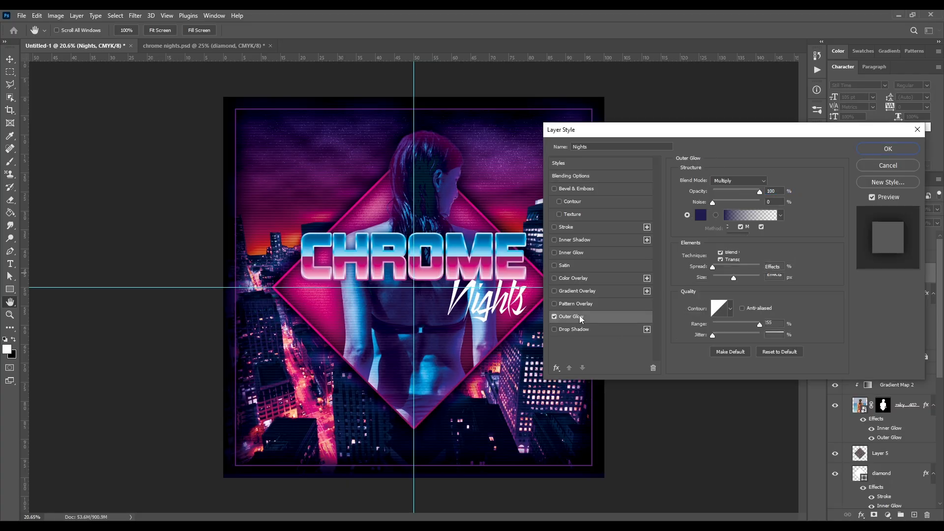
{"action": "left_click", "coordinate": [733, 181]}
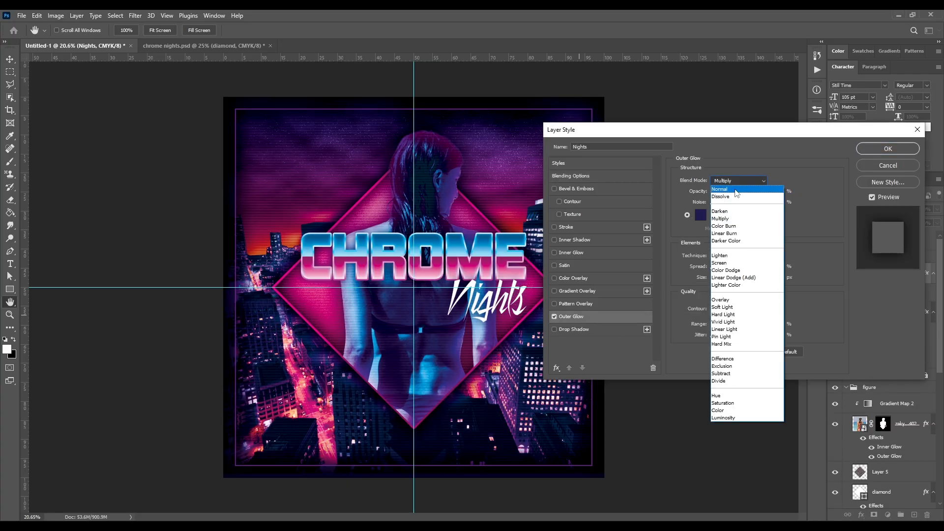
{"action": "left_click", "coordinate": [734, 189]}
{"action": "left_click", "coordinate": [705, 218]}
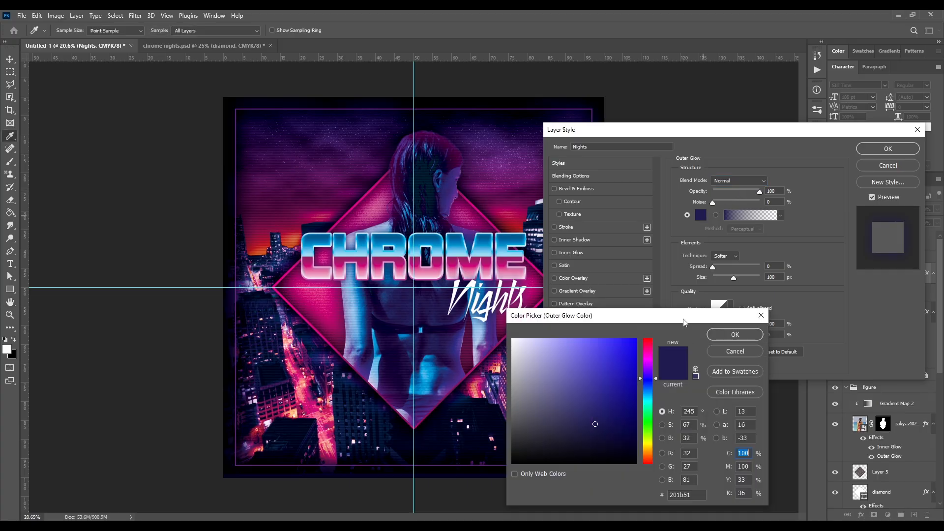
{"action": "double_click", "coordinate": [682, 494]}
{"action": "key", "text": "ctrl+v"}
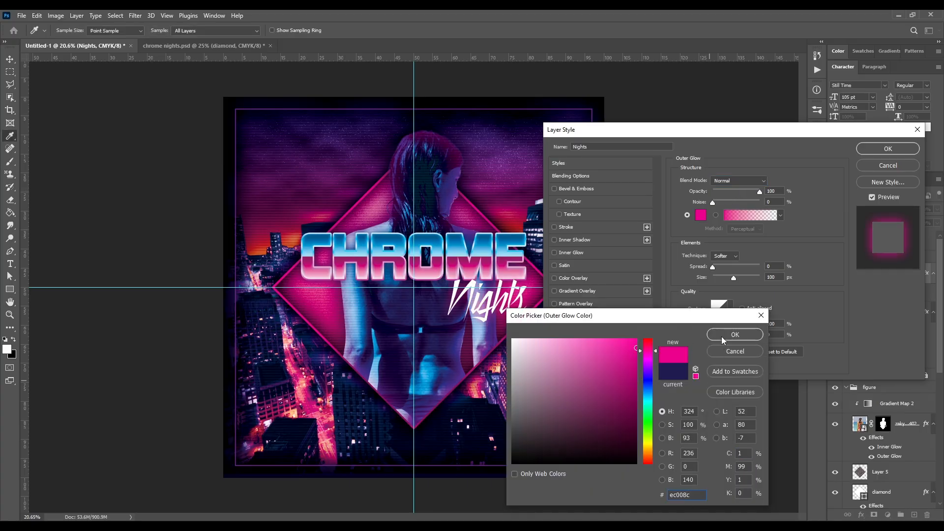
{"action": "left_click", "coordinate": [722, 336]}
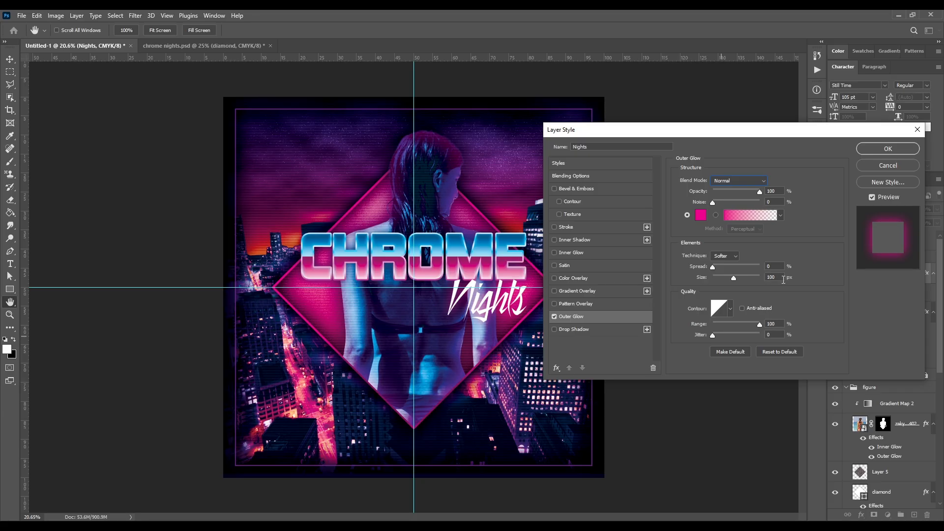
Set the Nights outer glow's size to 65 px and range to 50%, apply the layer style, and deselect the layer
{"action": "left_click", "coordinate": [728, 277]}
{"action": "left_click_drag", "start_coordinate": [782, 323], "coordinate": [696, 326]}
{"action": "type", "text": "50"}
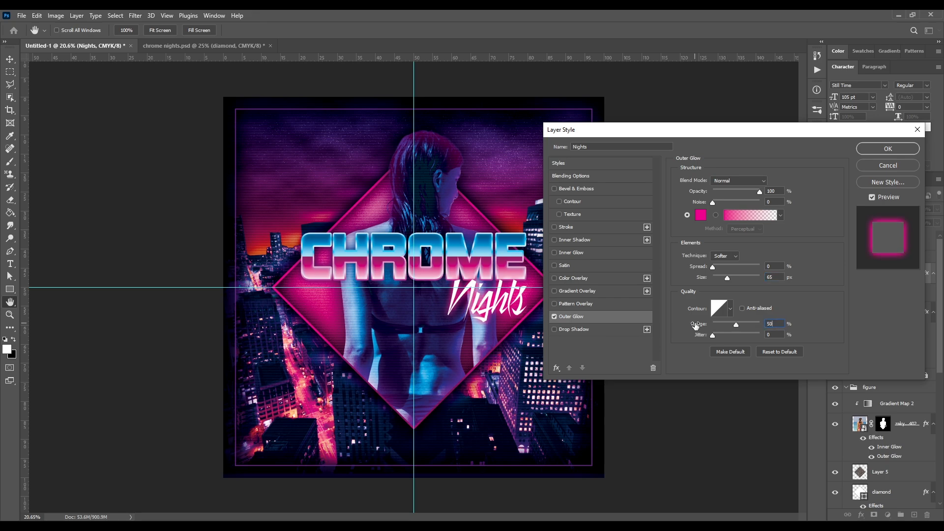
{"action": "left_click", "coordinate": [883, 149]}
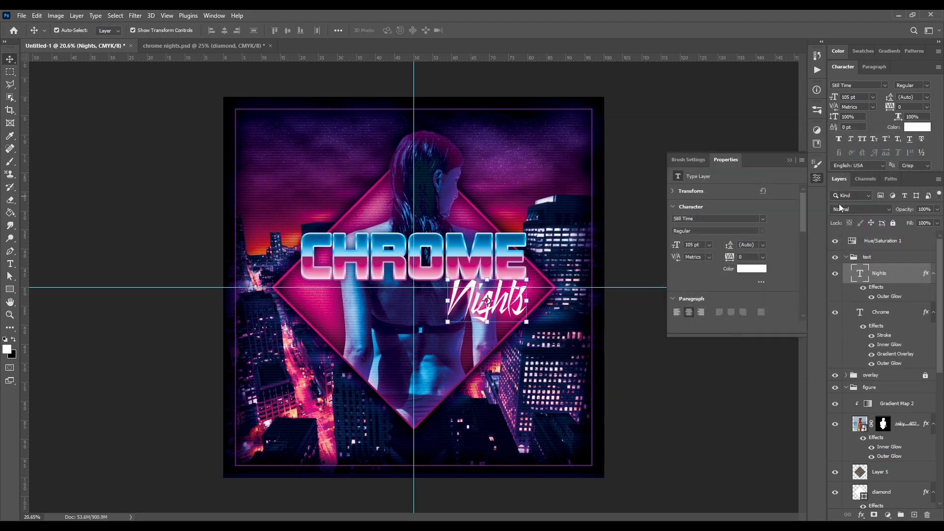
{"action": "left_click", "coordinate": [756, 383]}
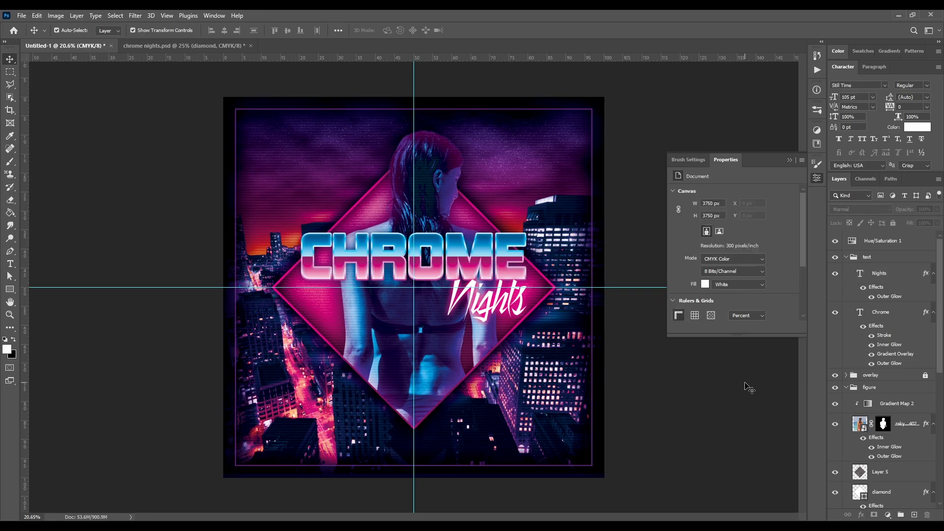